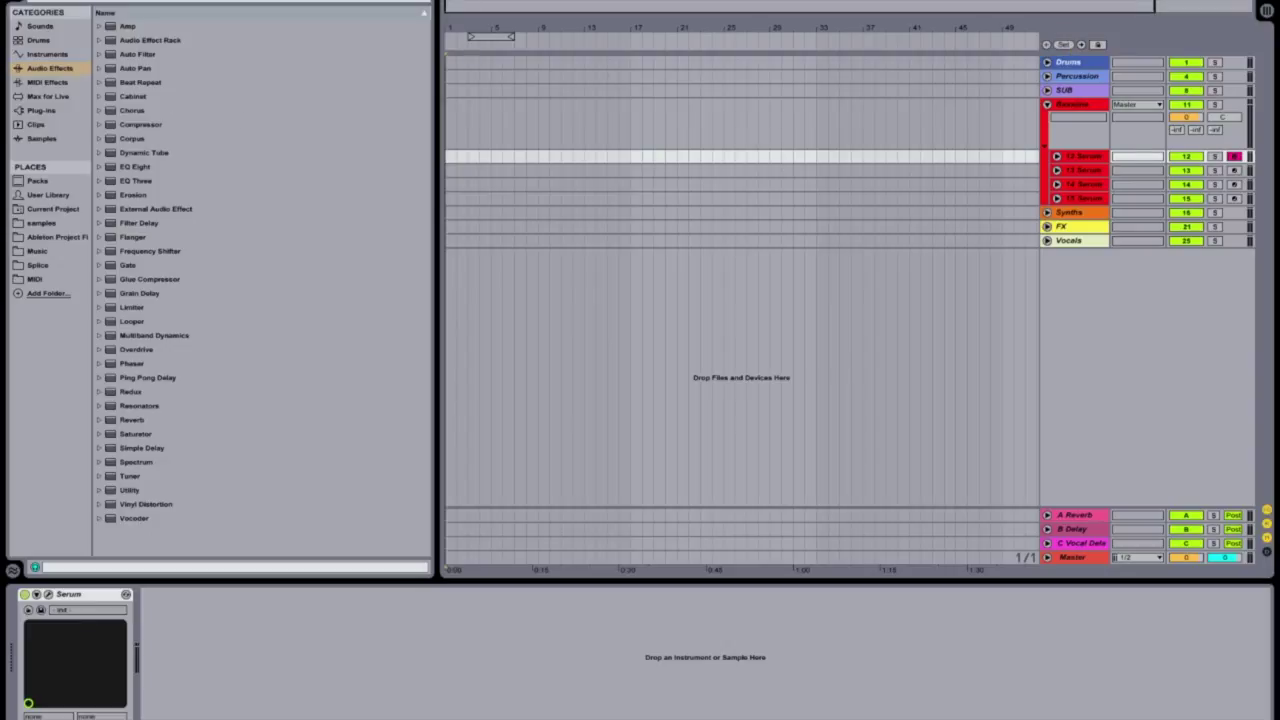
Collapse the red Bassline group and insert a new audio track below the Vocals group
key(Return)
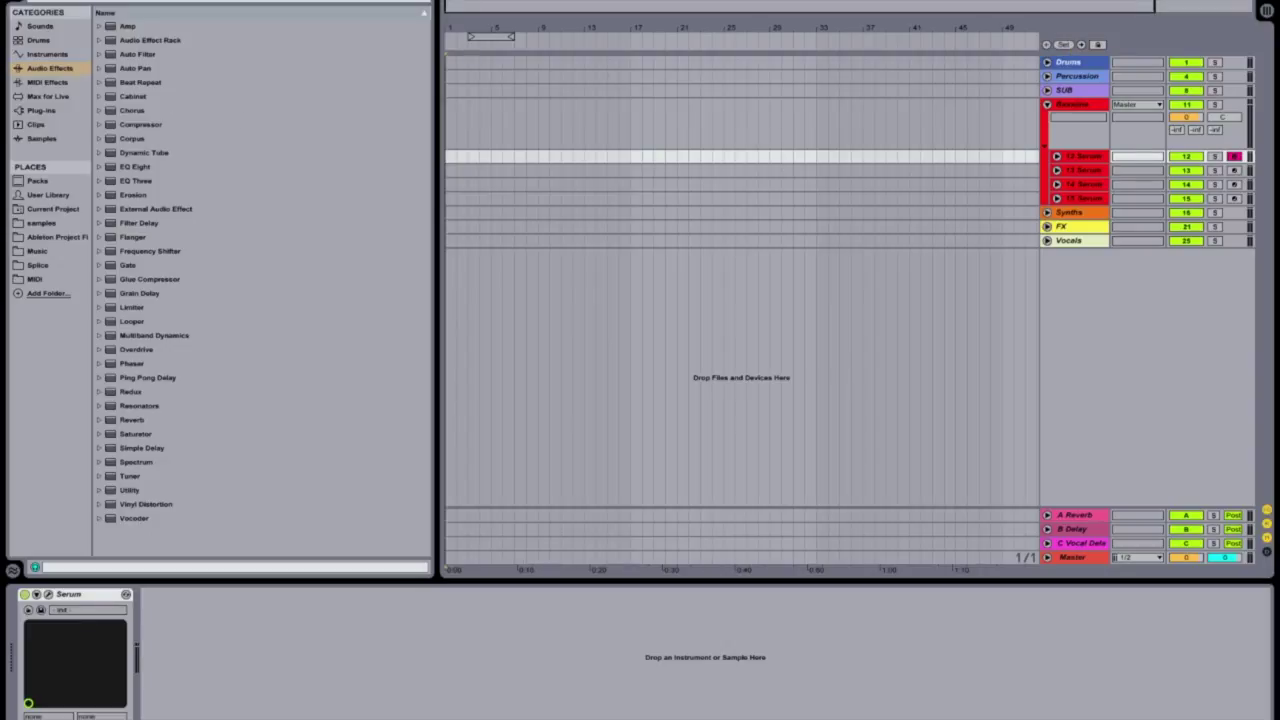
click(1047, 104)
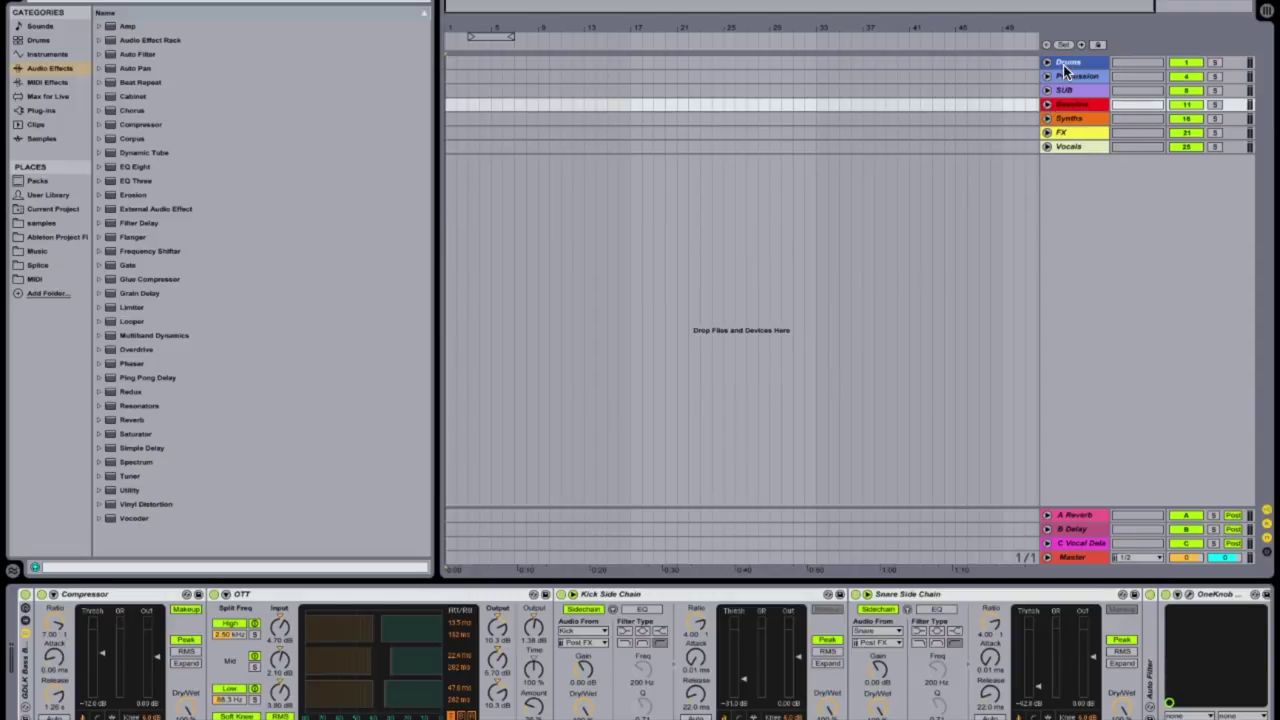
click(1063, 63)
click(1064, 146)
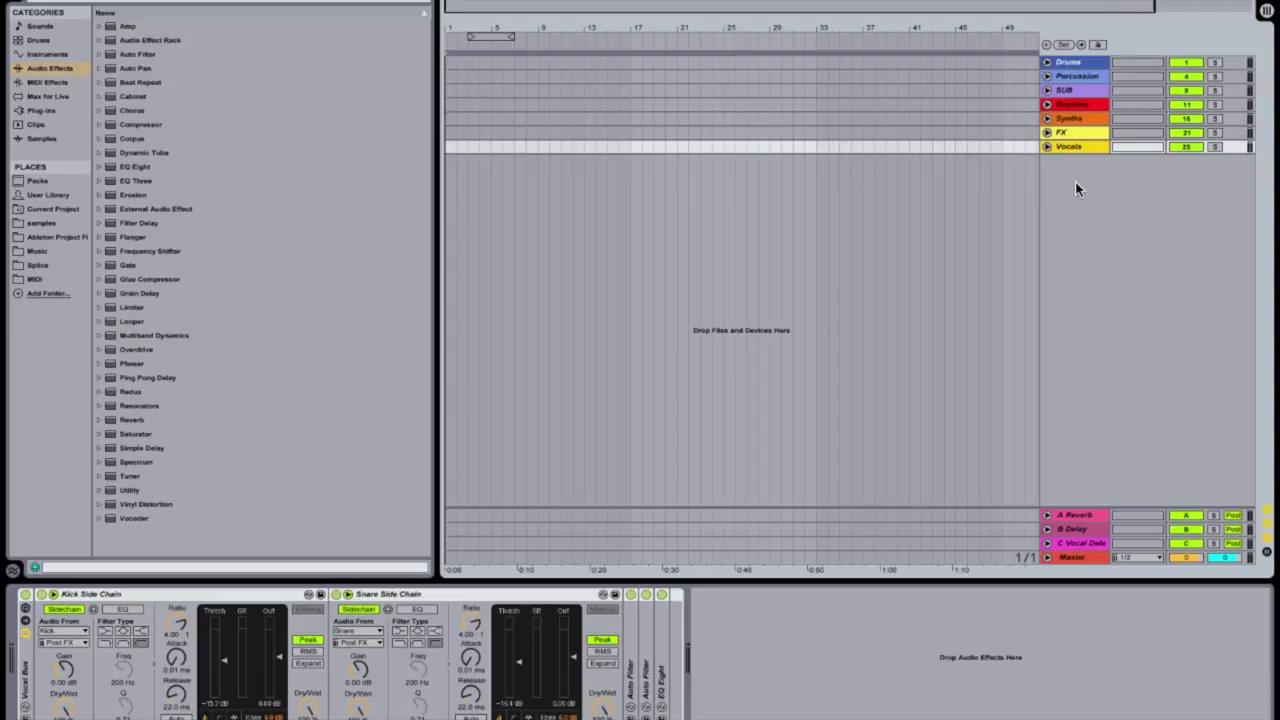
key(ctrl+t)
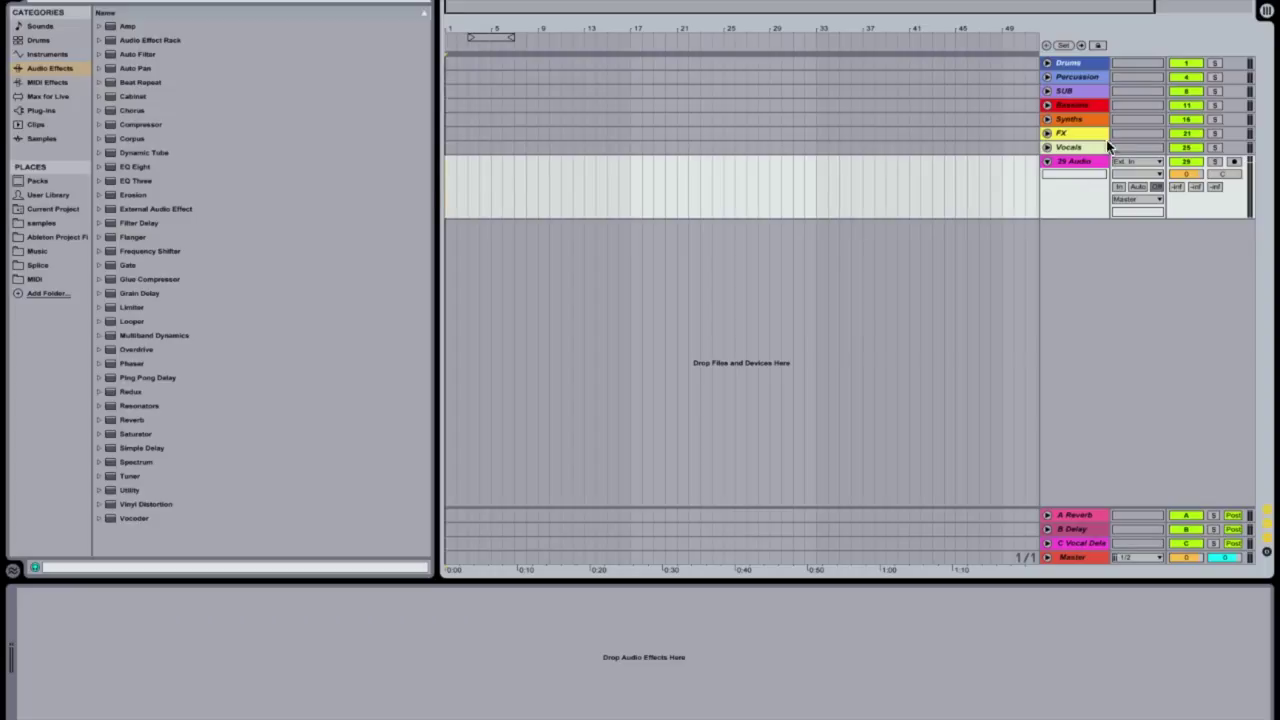
Delete all the template group tracks from Drums through Vocals, keeping only the new audio track
click(1063, 145)
shift+click(1079, 62)
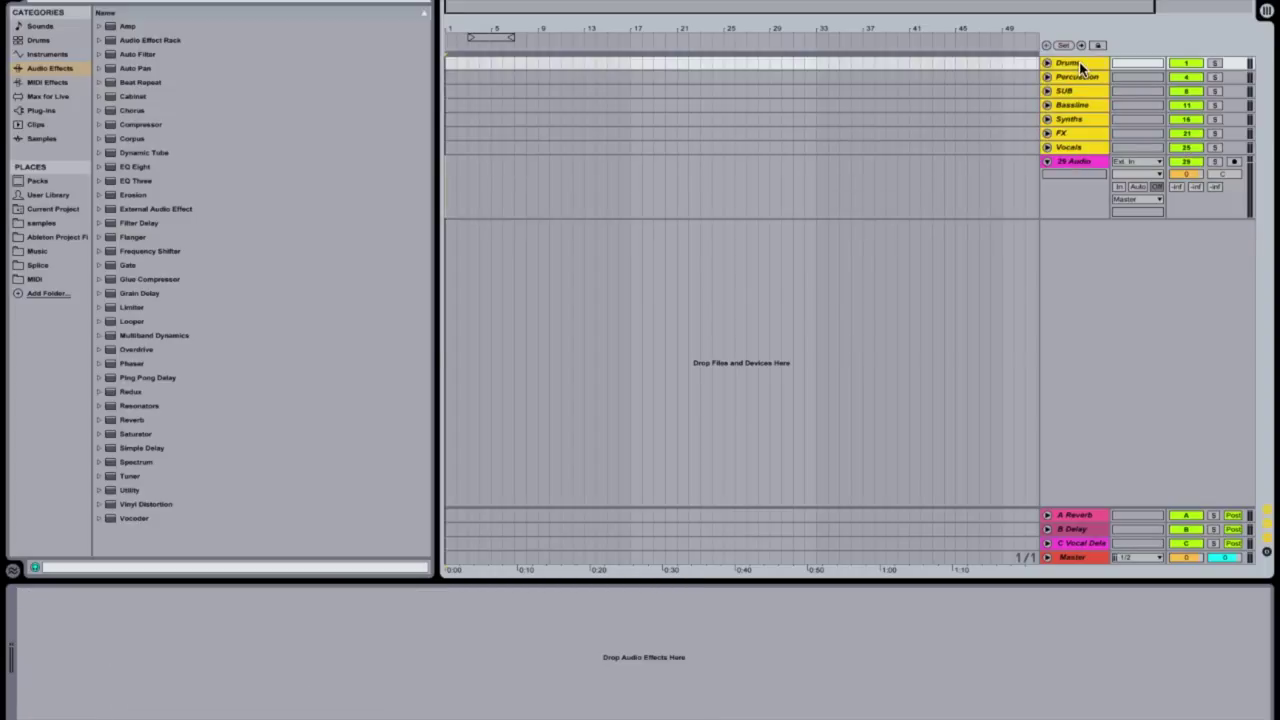
key(Delete)
Switch to Finder and return to the 150 BPM SUPERCOLLAB stems folder
key(super+Tab)
key(super+Tab)
key(super+Tab)
key(super+Tab)
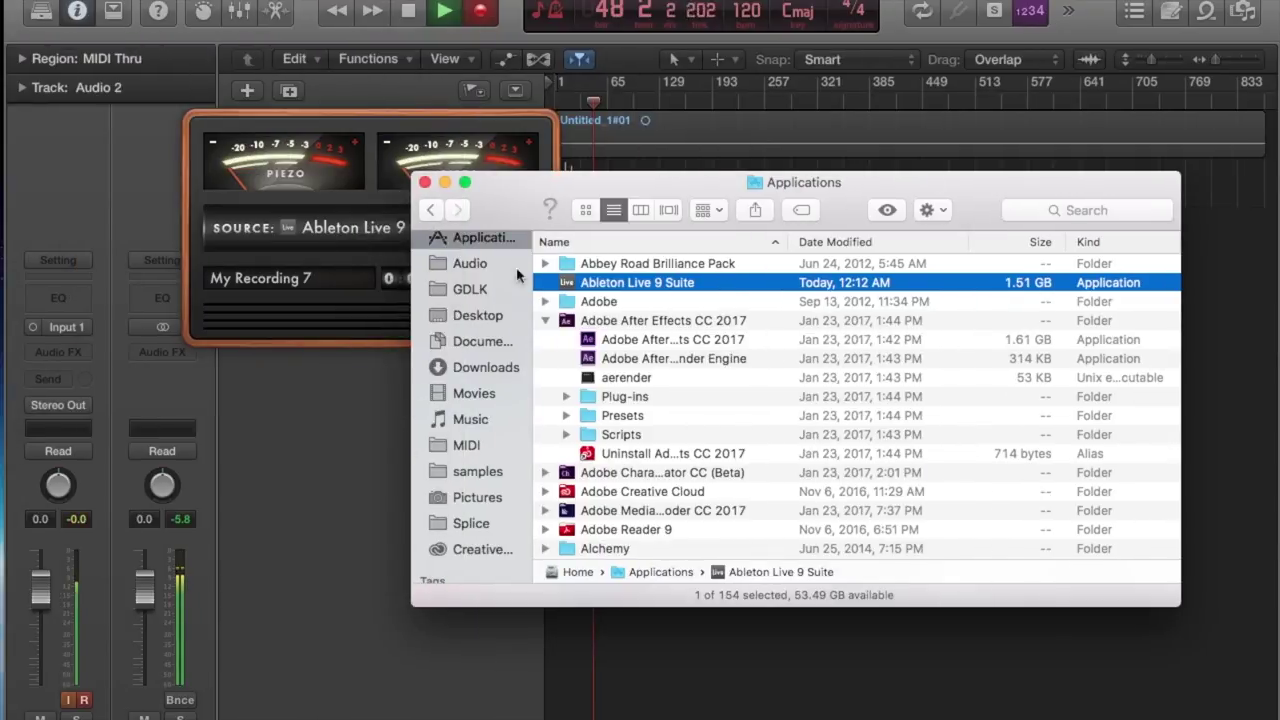
click(431, 210)
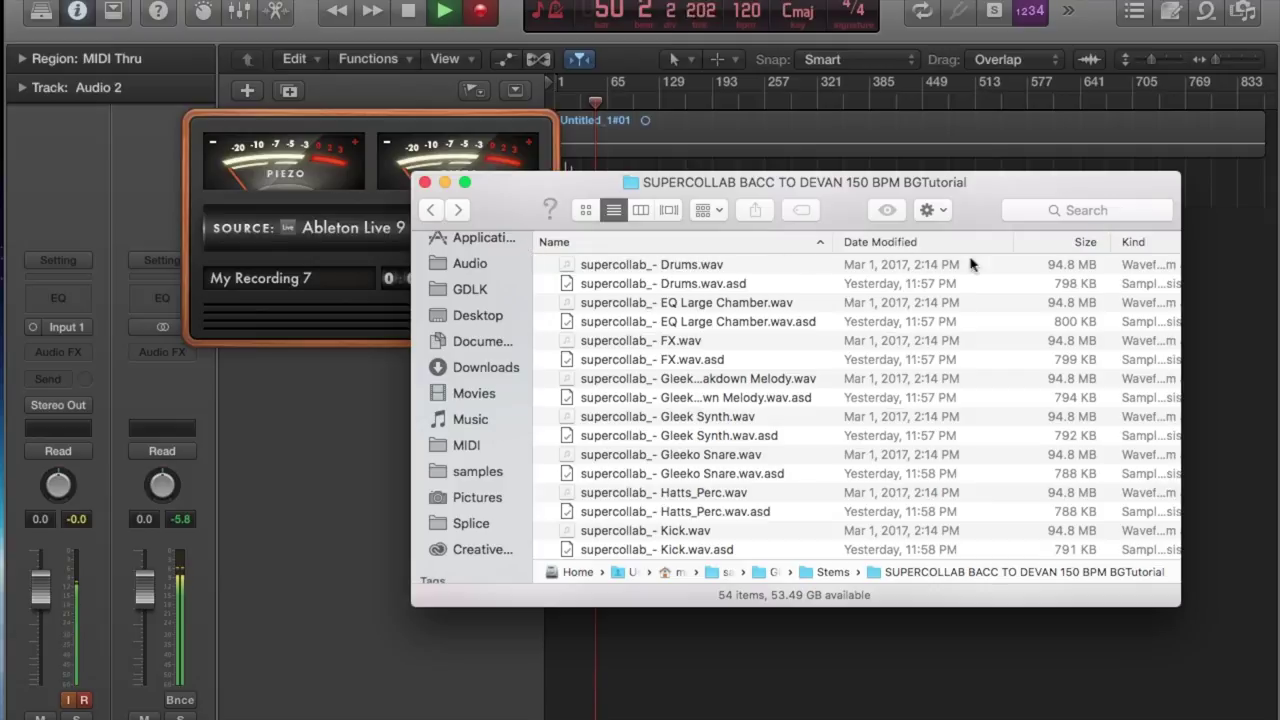
Import the WAV stems from 808 through Snare (22)_2 onto separate tracks in Ableton Live, leaving out the Master and Selected files
click(1131, 242)
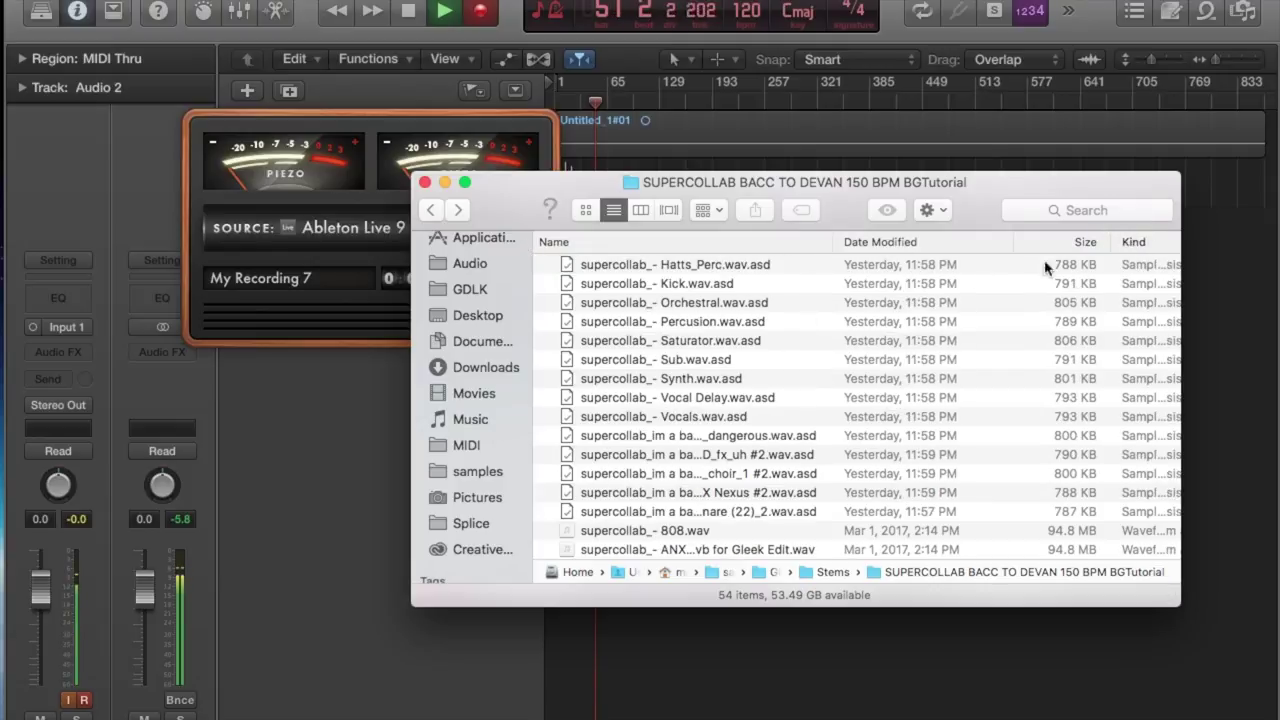
scroll(676, 410, down, 3)
click(676, 410)
scroll(676, 412, down, 5)
scroll(676, 425, down, 6)
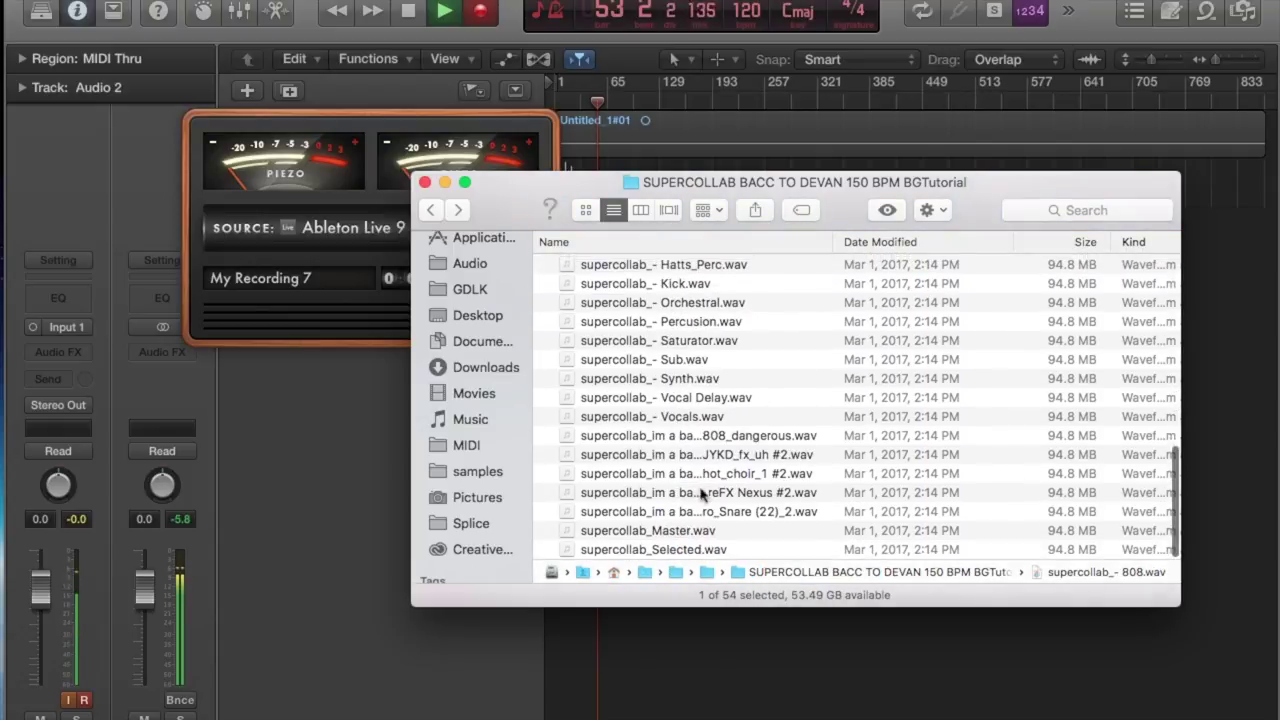
shift+click(676, 511)
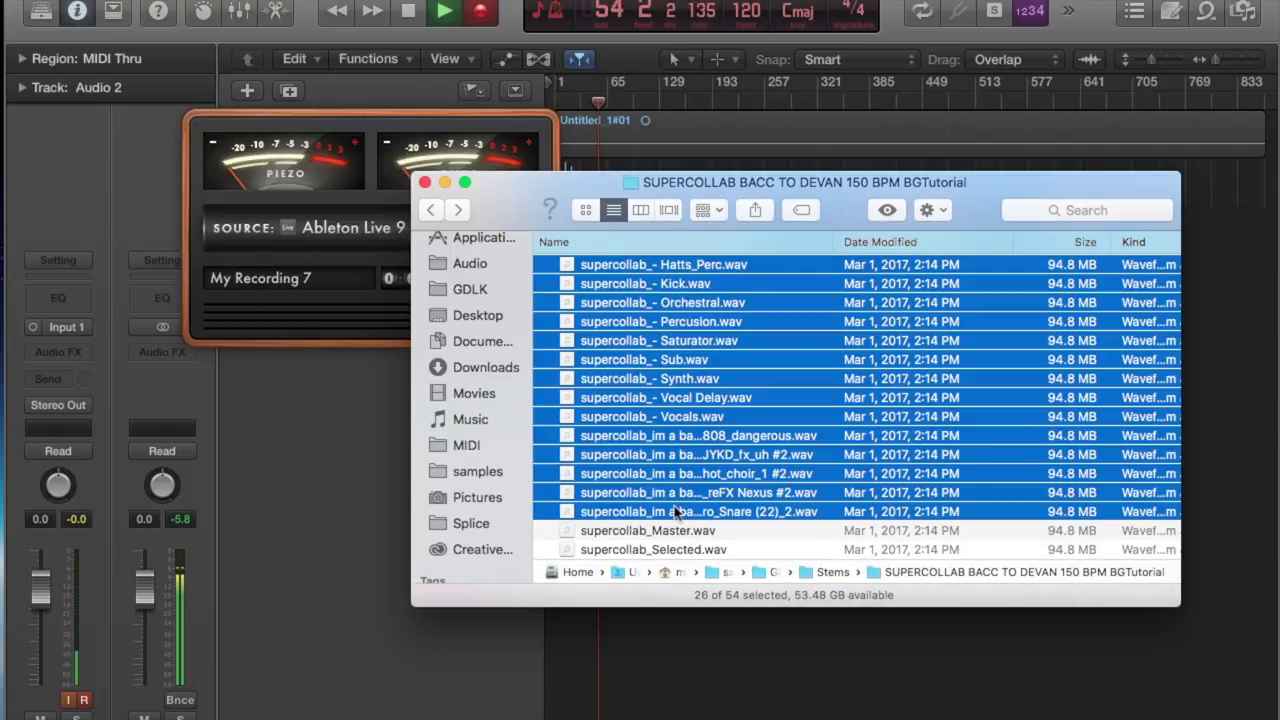
drag(676, 511, 448, 125)
key(super+Tab)
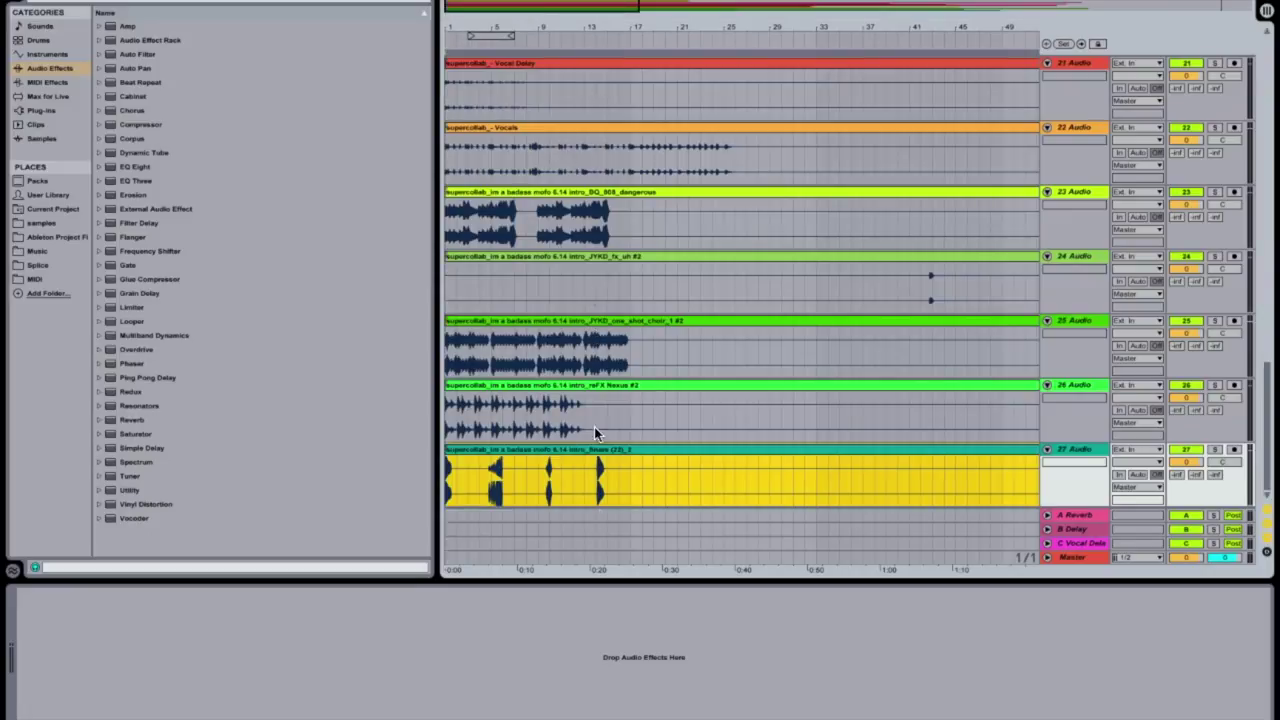
Turn off Warp for all the imported audio clips at once
scroll(713, 457, up, 15)
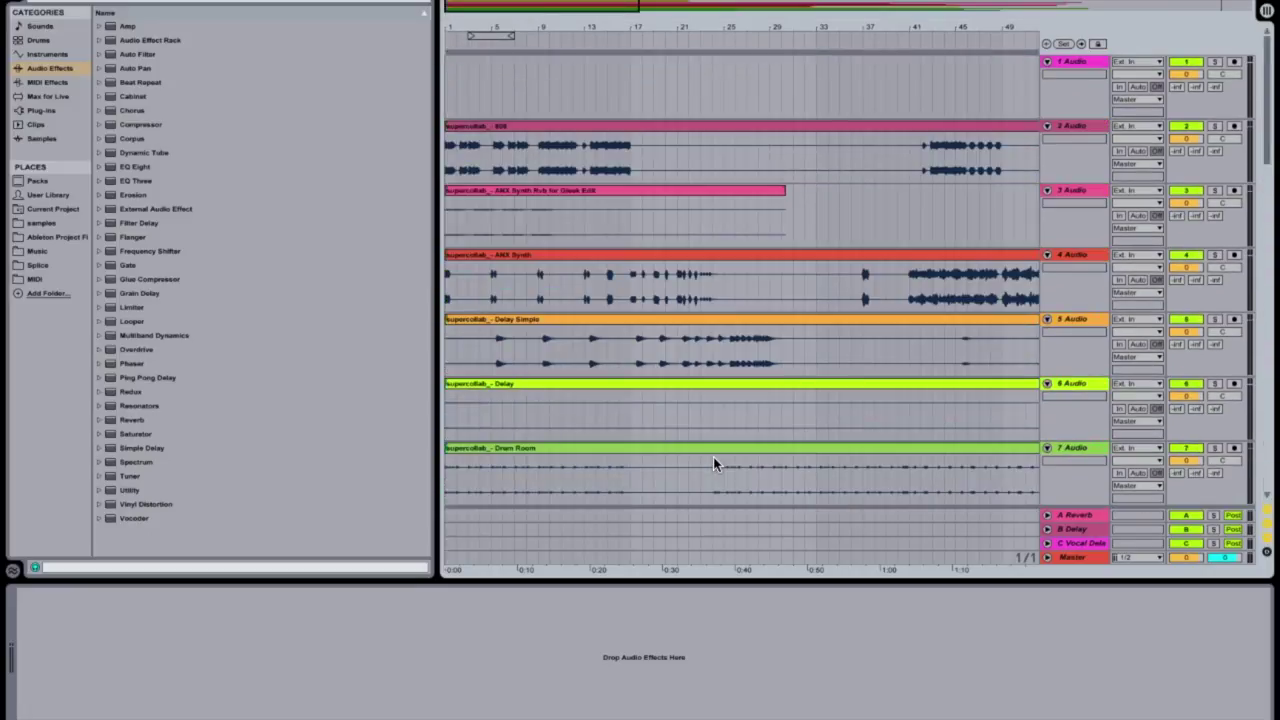
key(ctrl+a)
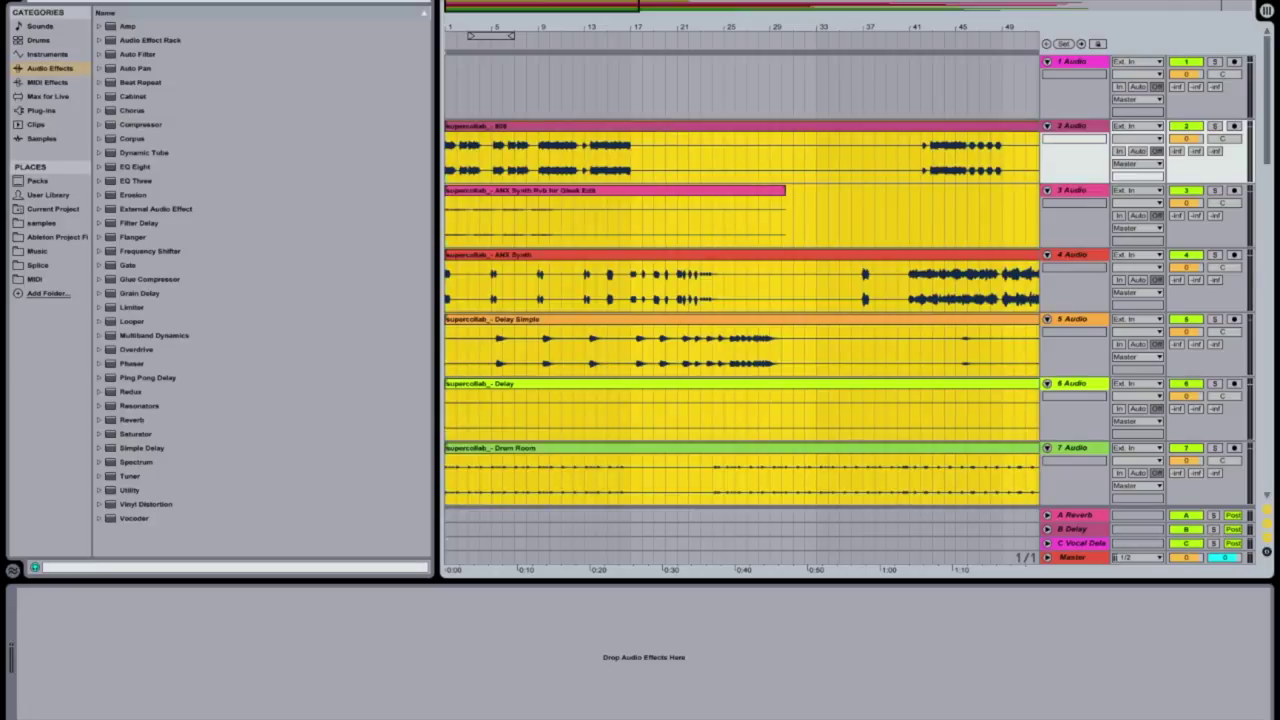
key(shift+Tab)
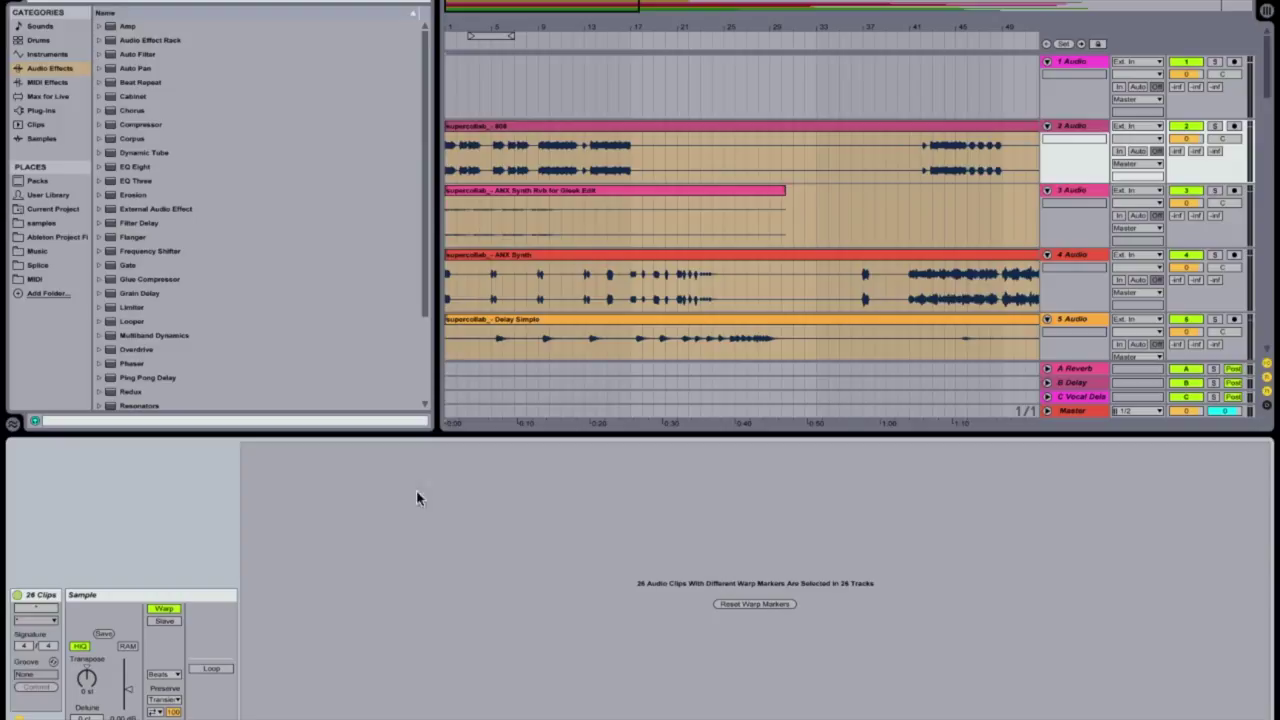
click(164, 610)
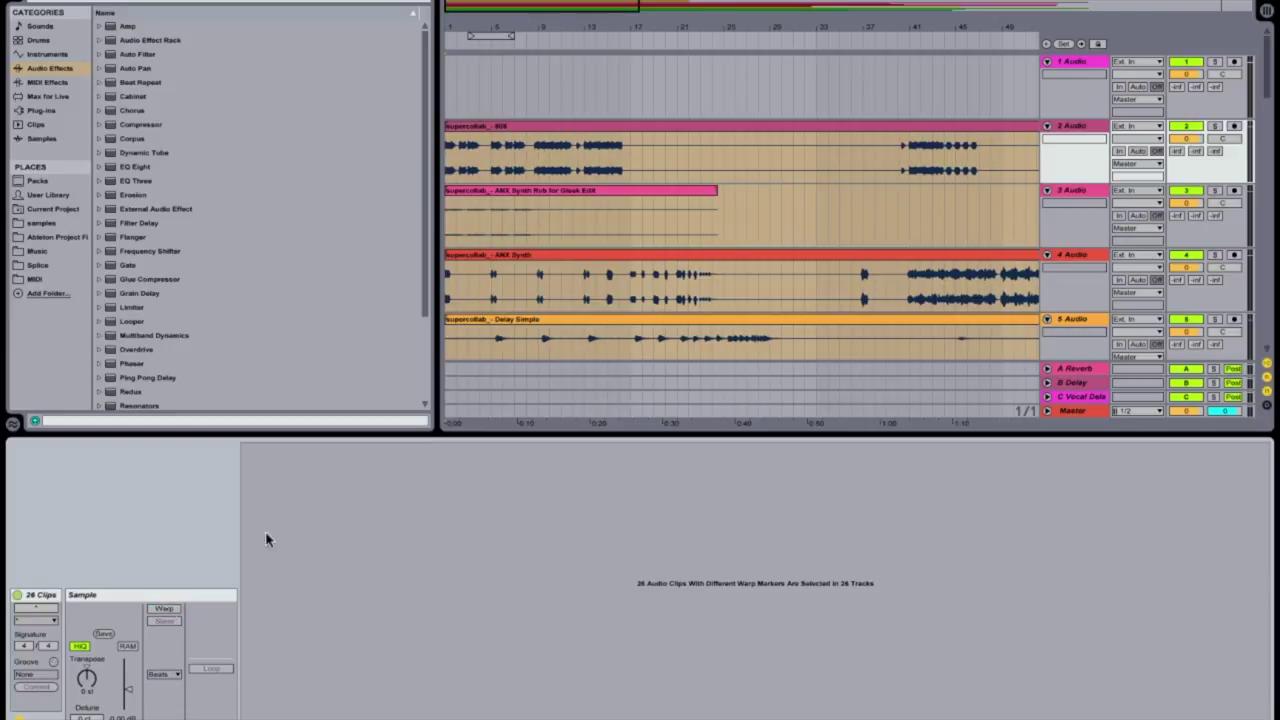
Move the start markers of the 808 and ANX Synth Rvb for Gleek Edit clips to the beginning of their samples
click(772, 205)
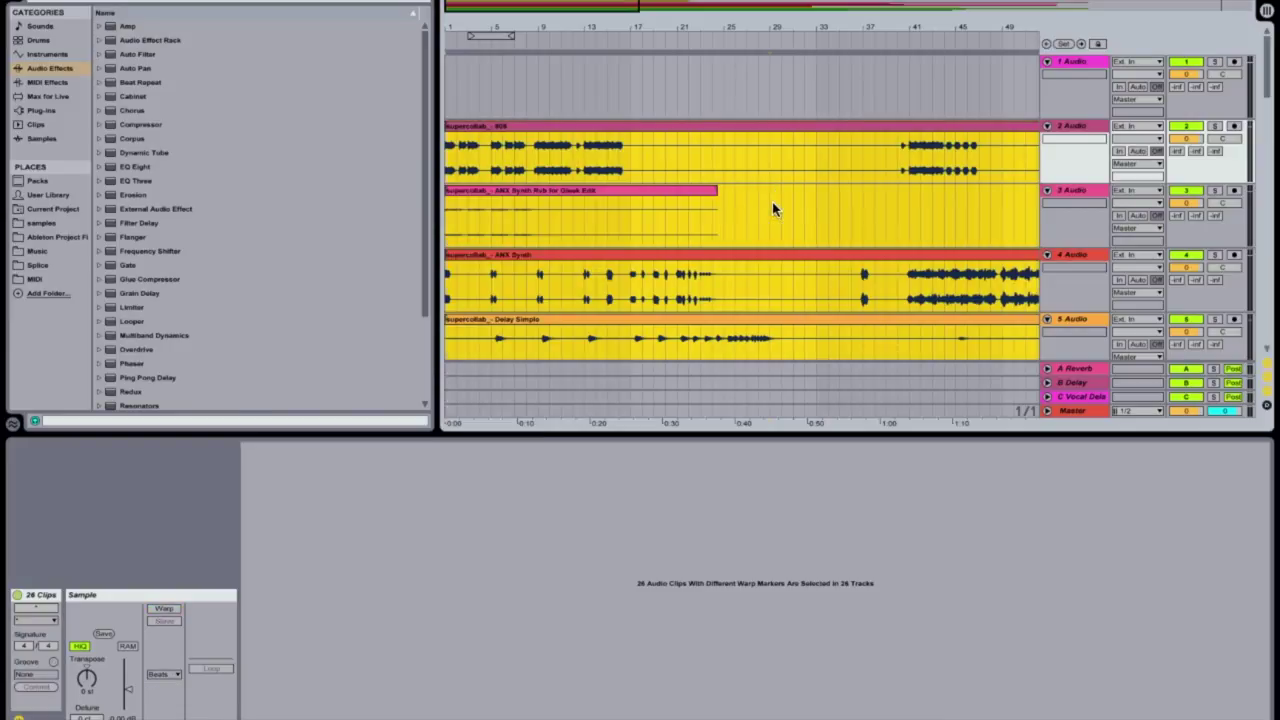
click(768, 205)
click(577, 126)
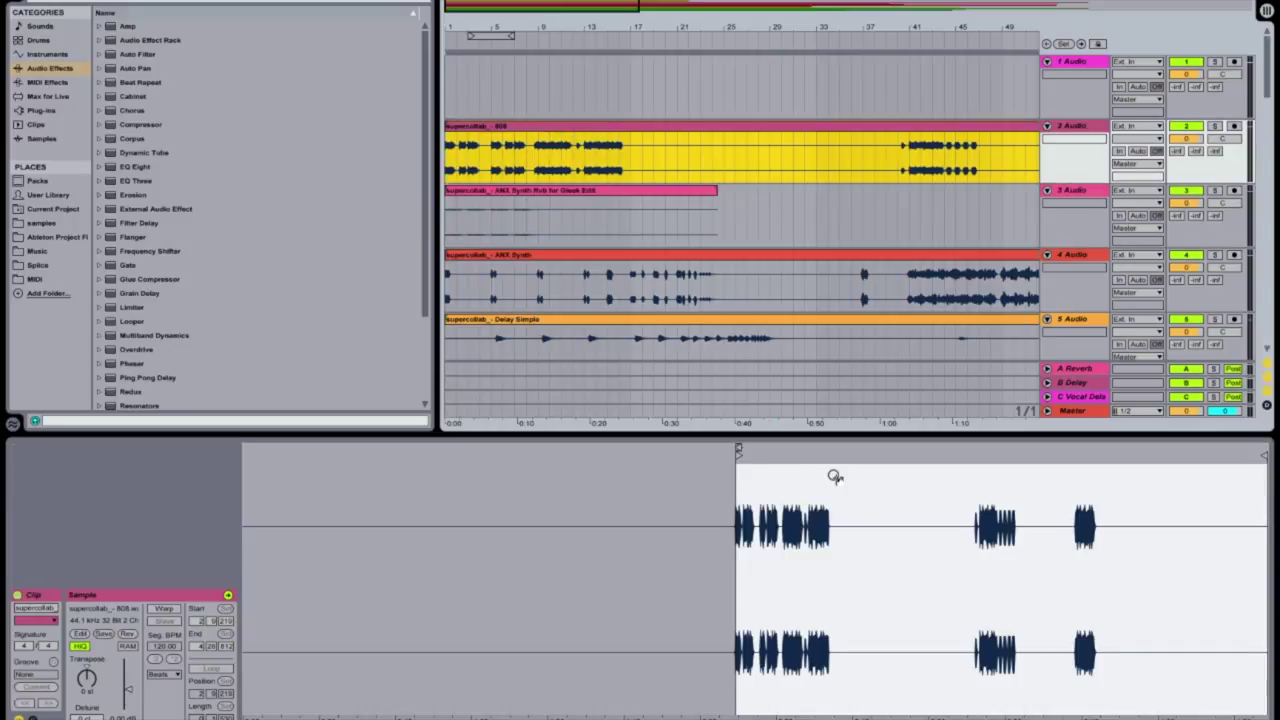
mouse_move(737, 455)
mouse_down()
mouse_move(403, 446)
mouse_move(300, 451)
mouse_move(204, 477)
mouse_up()
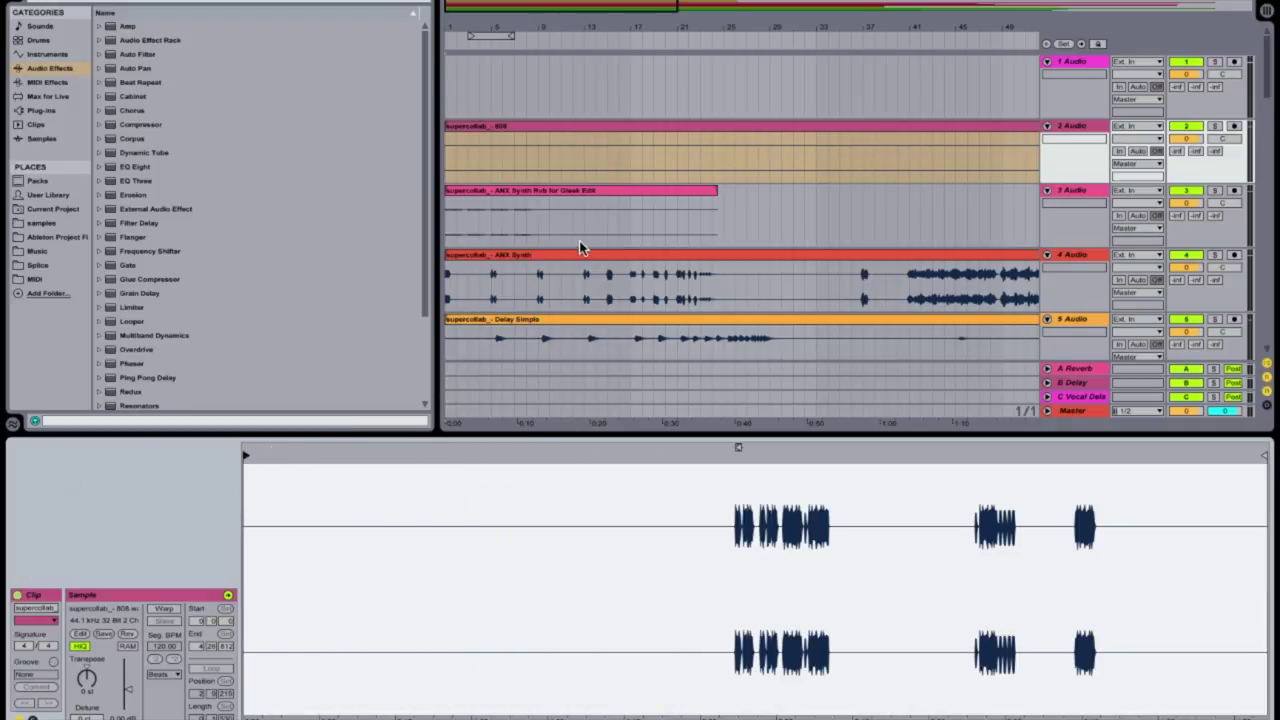
click(588, 195)
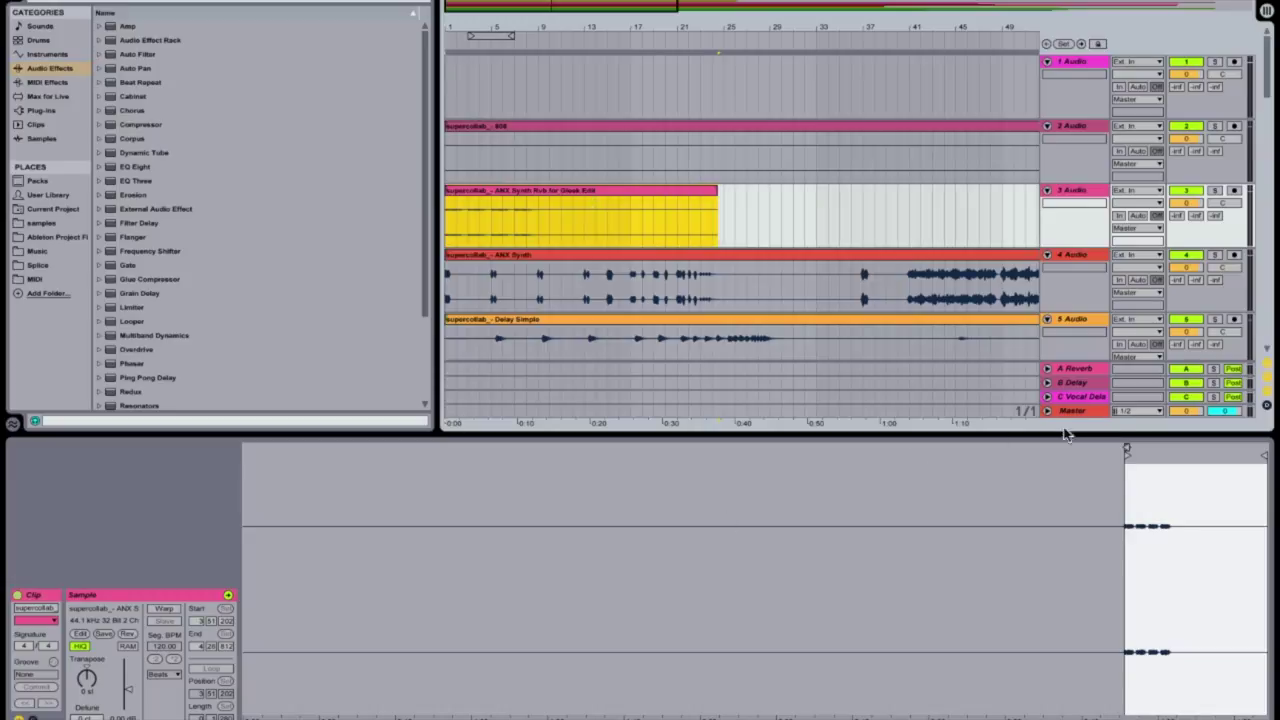
mouse_move(1127, 451)
mouse_down()
mouse_move(191, 371)
mouse_move(4, 274)
mouse_up()
Move the start markers of the clips from ANX Synth through Drums to the beginning of their samples
click(504, 256)
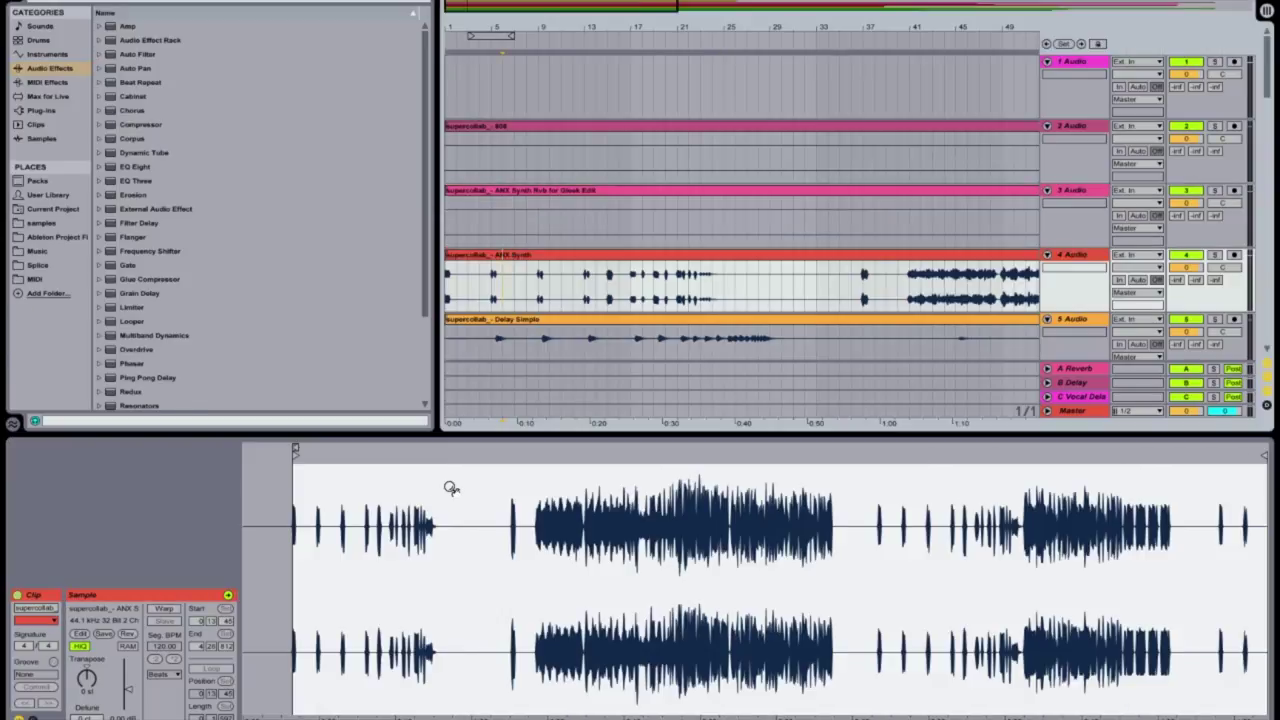
key(Down)
key(Down)
key(Down)
key(Down)
key(Down)
key(Down)
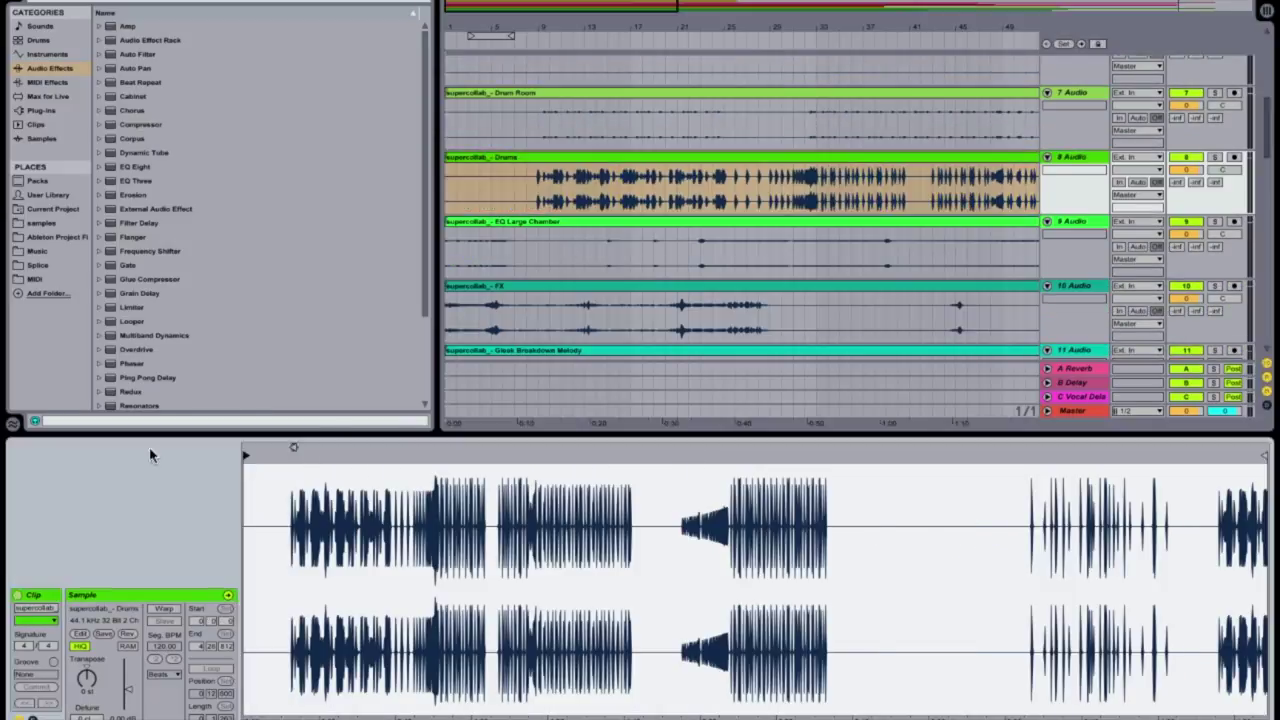
Move the start markers of the clips from EQ Large Chamber through Gleeko Snare to the beginning of their samples
key(Down)
key(Down)
key(Down)
key(Down)
key(Down)
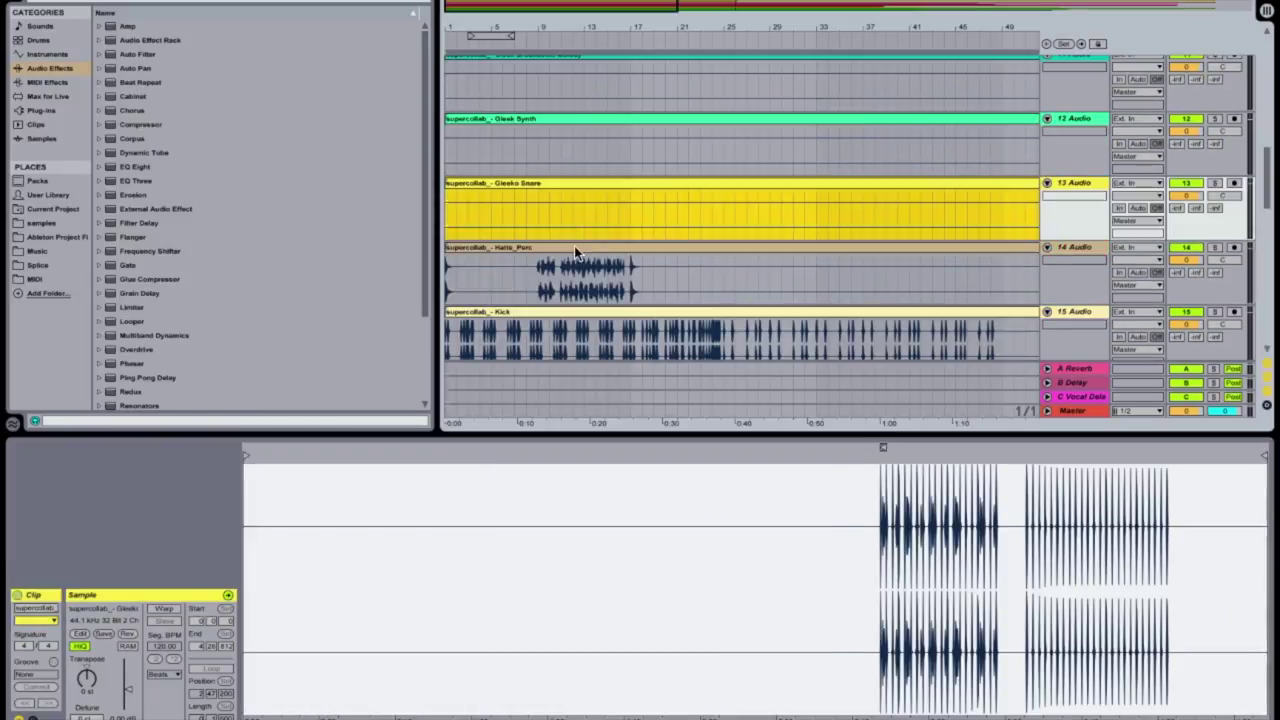
Move the start markers of the clips from Hatts_Perc through Sub to the beginning of their samples
key(Down)
key(Down)
key(Down)
key(Down)
key(Down)
key(Down)
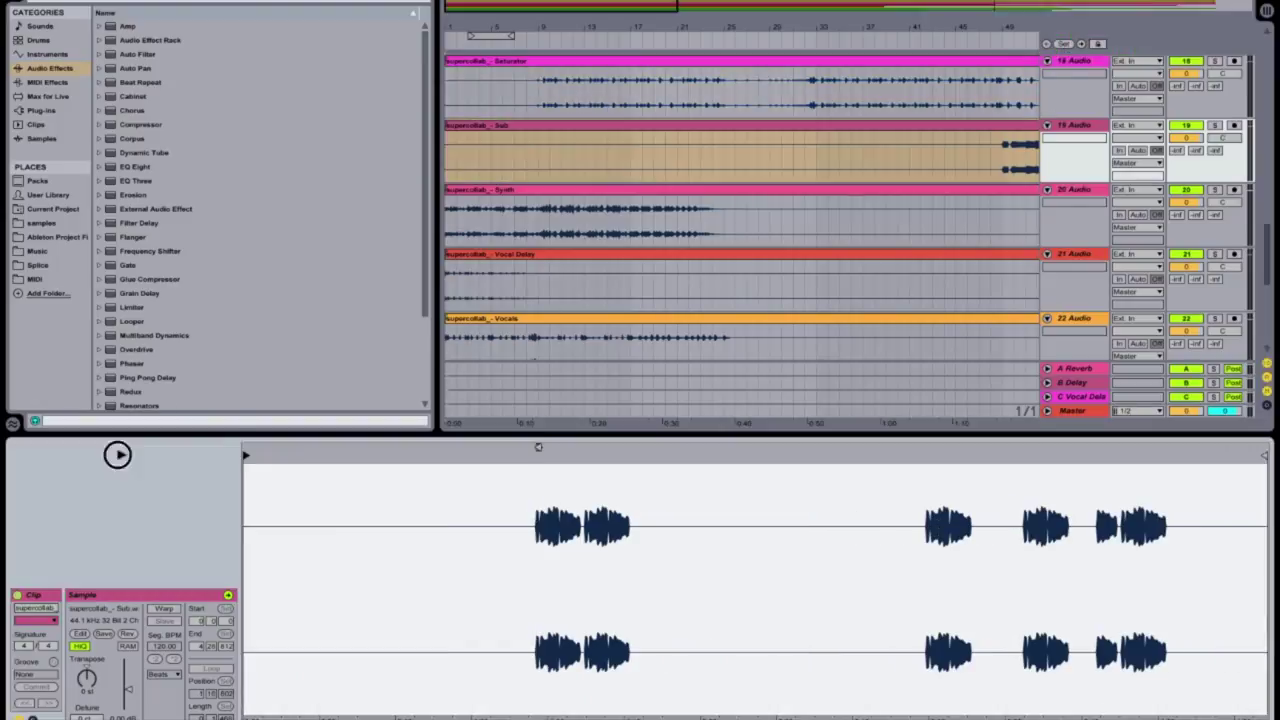
Move the start markers of the clips from Synth through one_shot_choir_1 #2 to the beginning of their samples
key(Down)
key(Down)
key(Down)
key(Down)
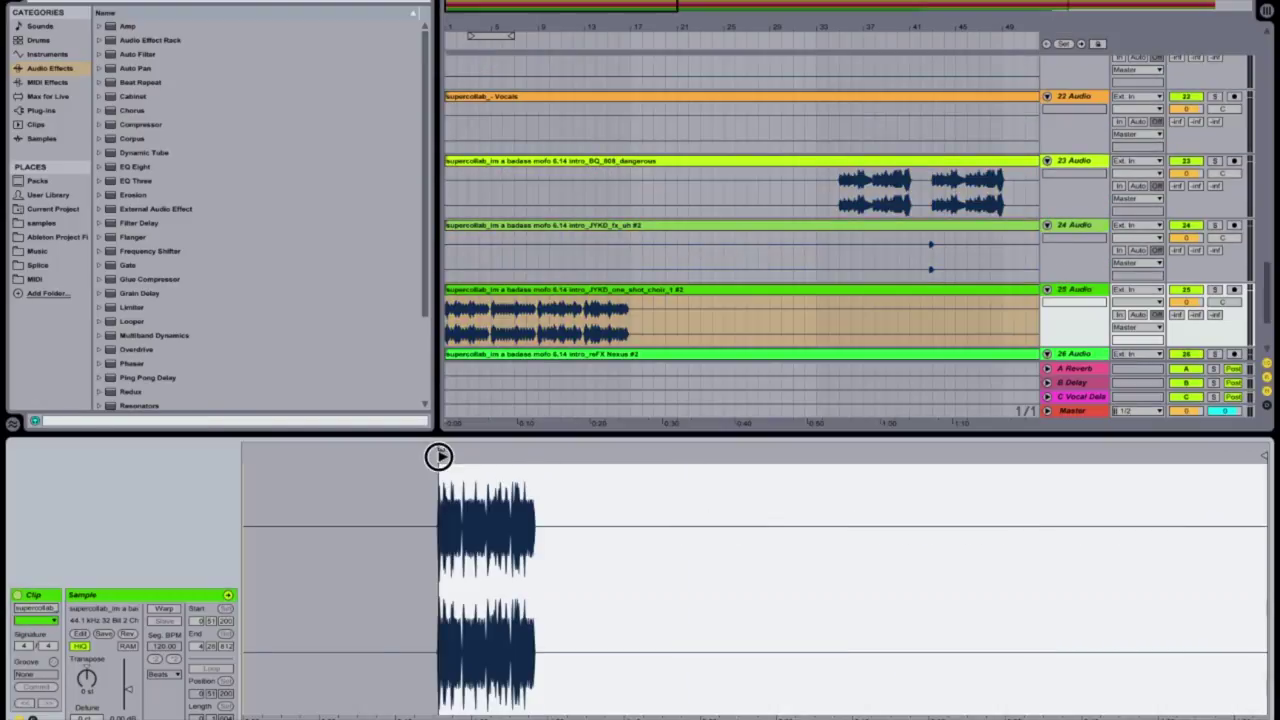
key(Down)
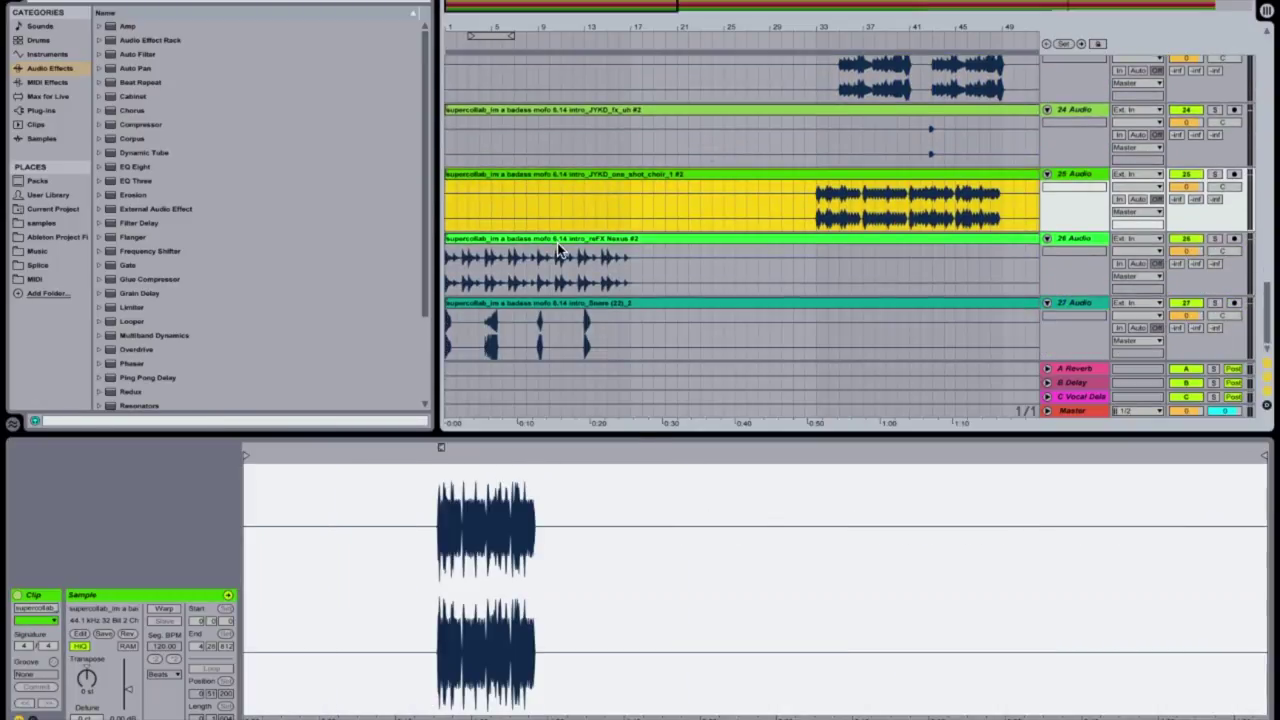
Move the start markers of the reFX Nexus #2 and Snare (22)_2 clips to the beginning of their samples
mouse_move(639, 455)
mouse_down()
mouse_move(9, 440)
mouse_move(9, 425)
mouse_up()
click(590, 312)
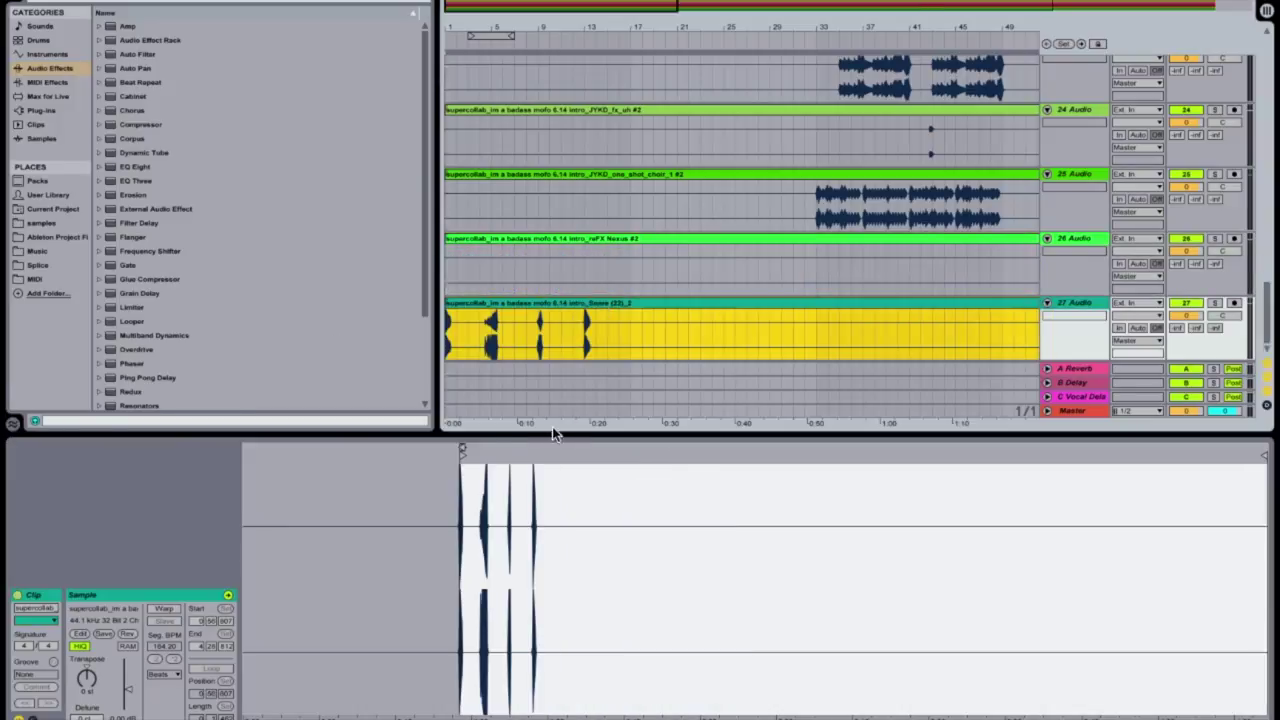
drag(466, 456, 3, 470)
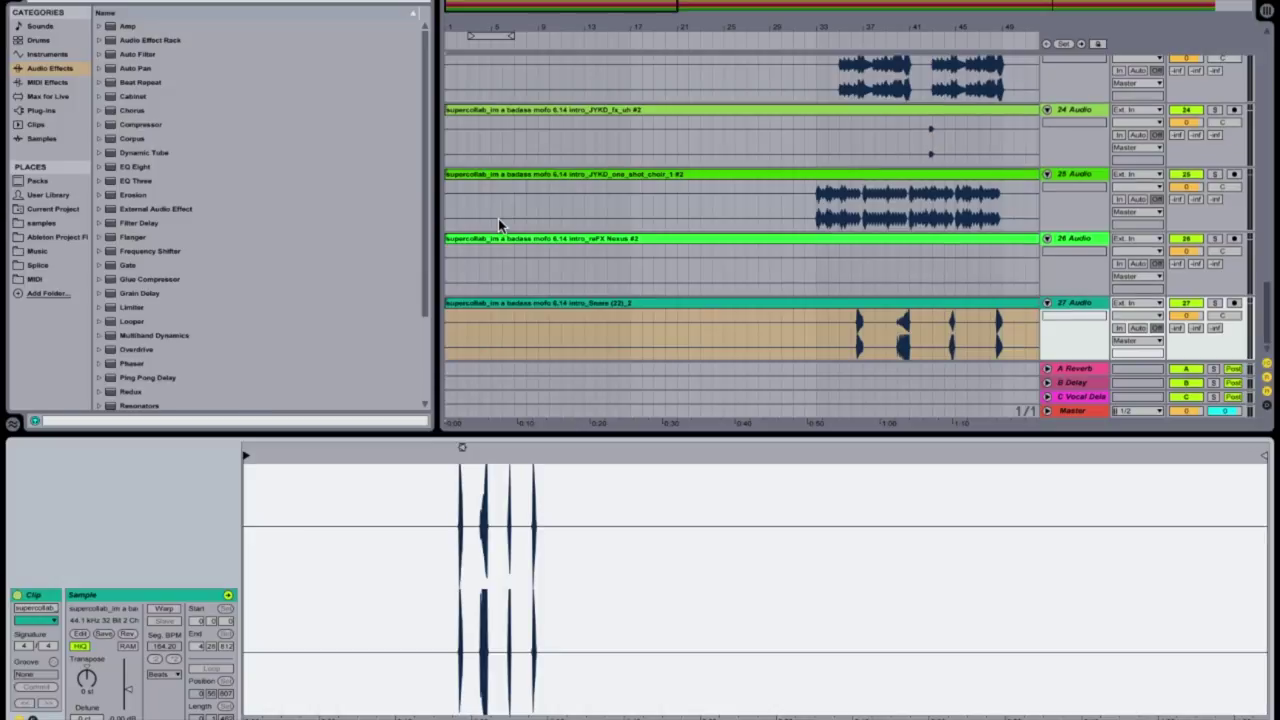
Delete the empty 1 Audio track above the 808 stem
scroll(498, 218, up, 15)
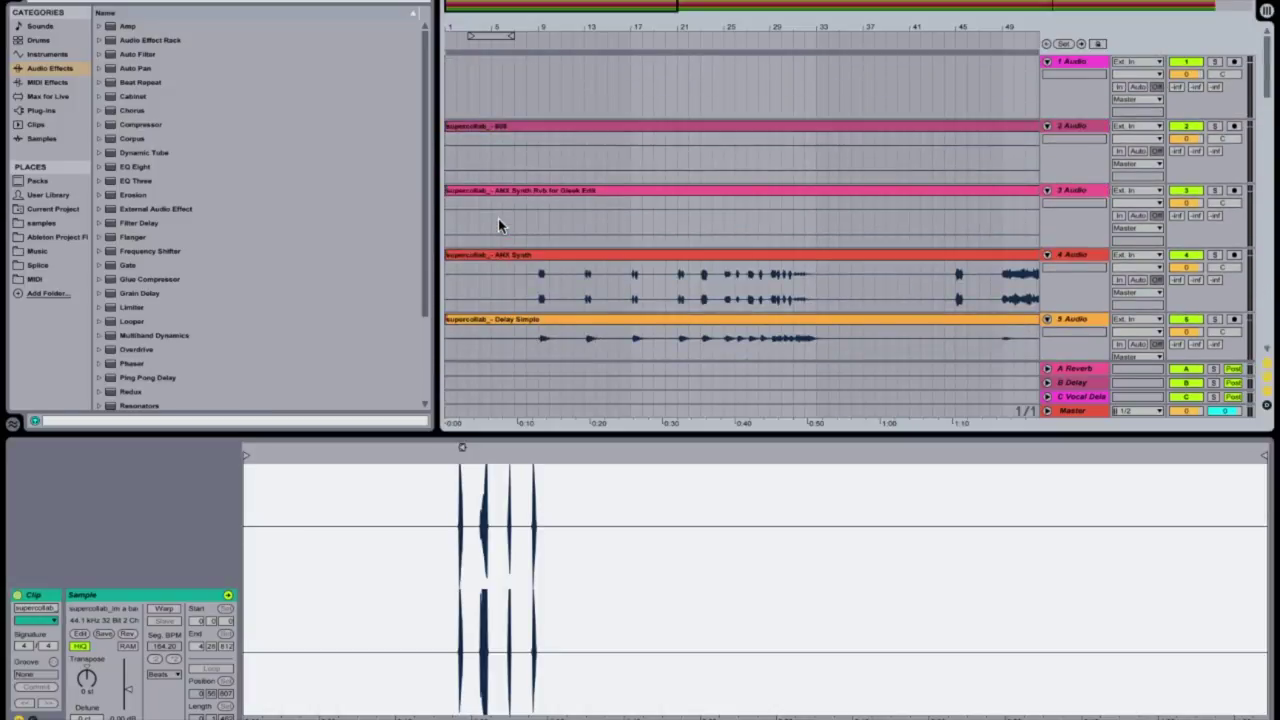
click(247, 456)
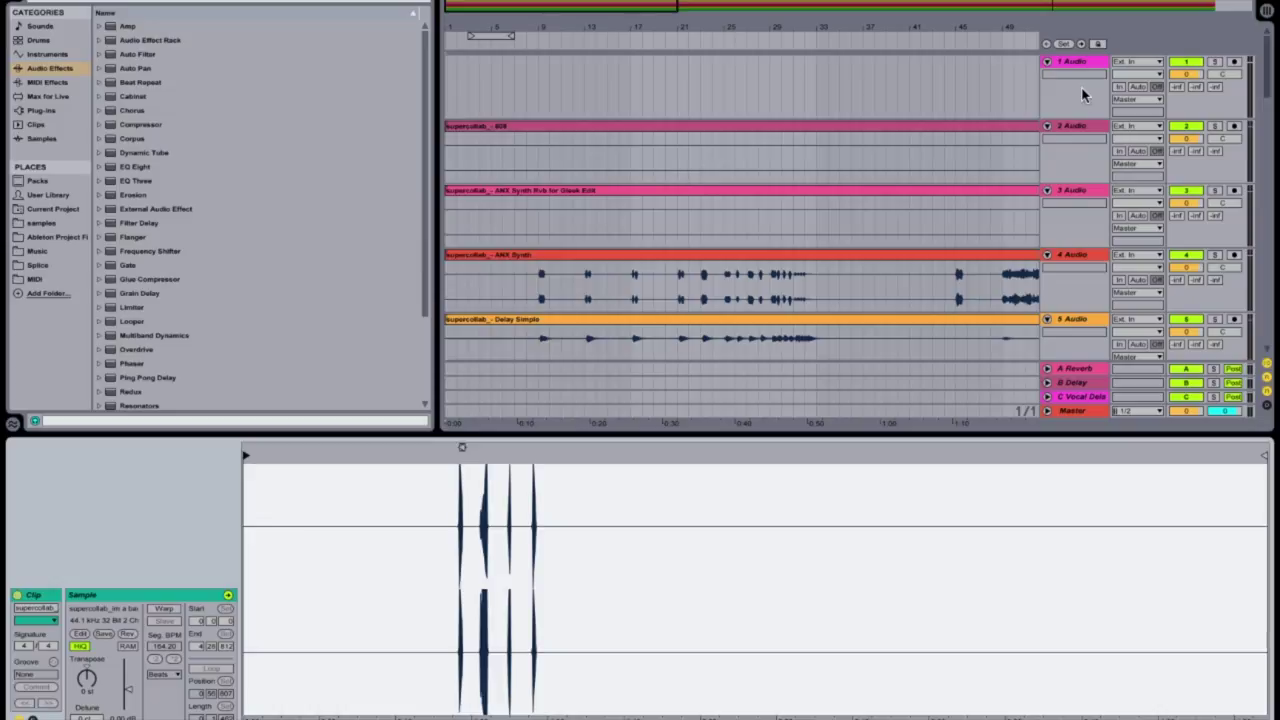
click(1073, 129)
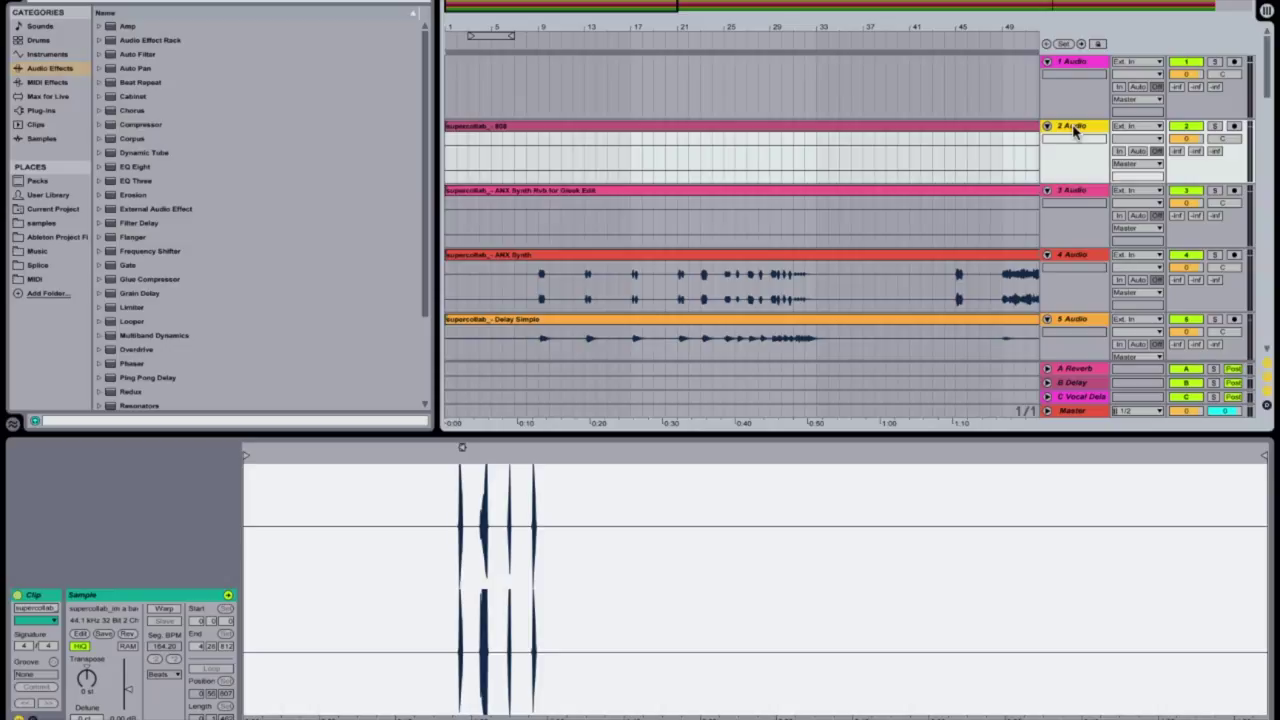
click(1067, 64)
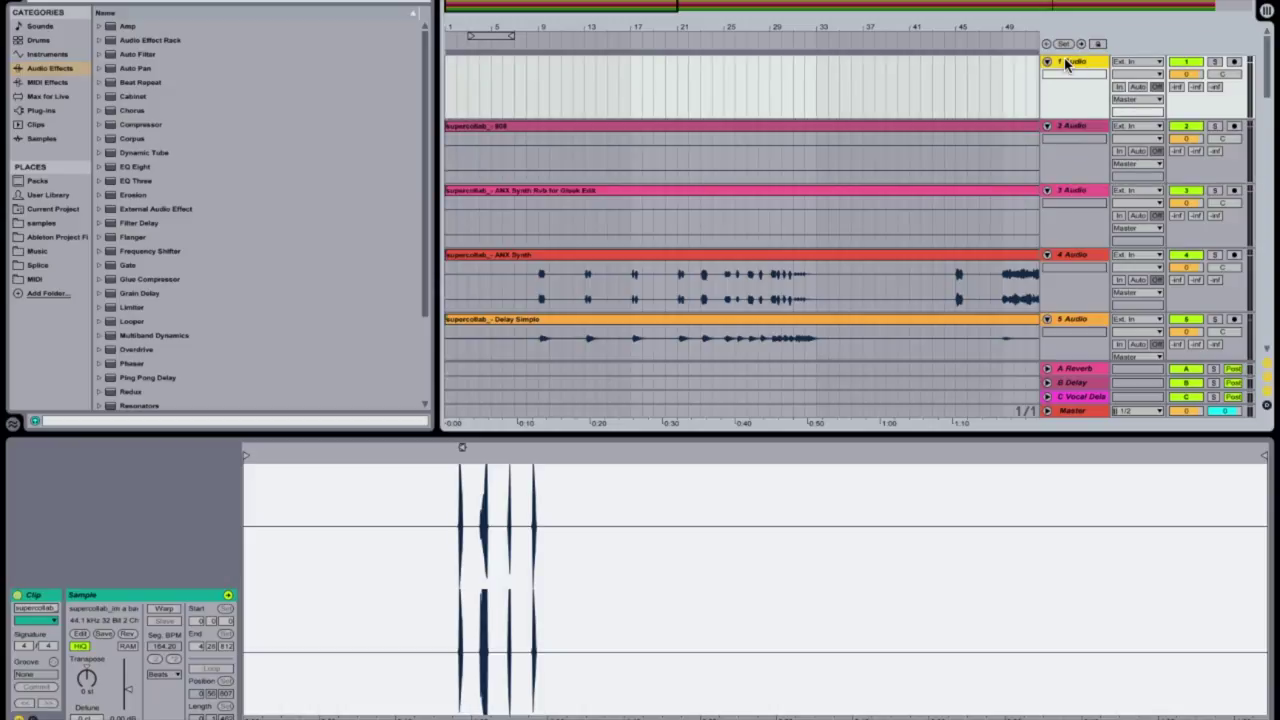
key(Delete)
Select all the stem tracks and lower their volume together to -6.9 dB
scroll(1064, 195, down, 10)
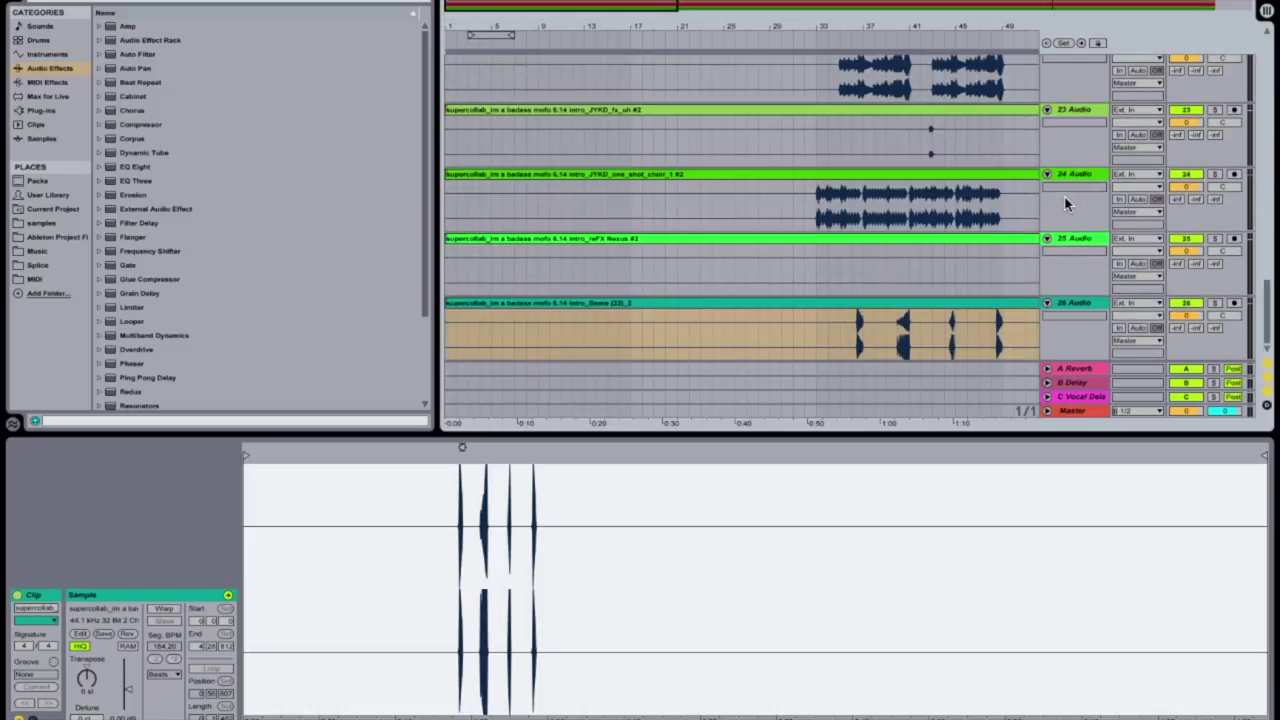
click(1064, 309)
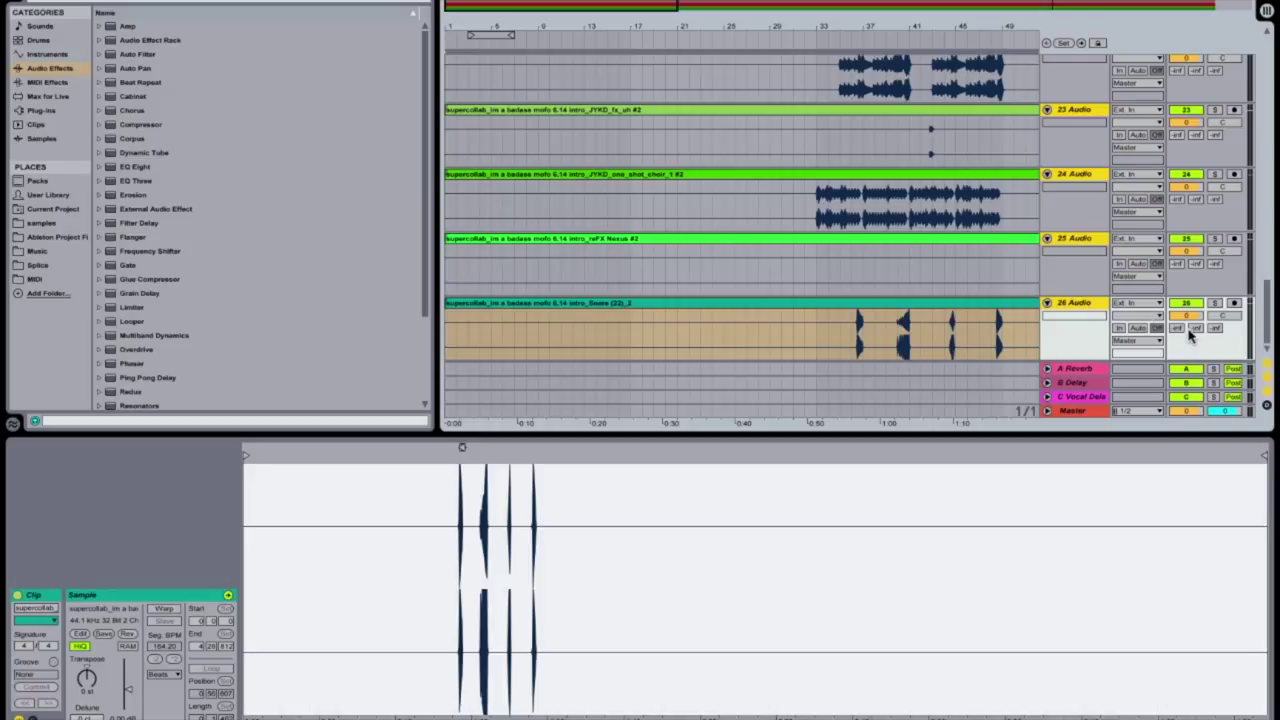
drag(1186, 315, 1186, 349)
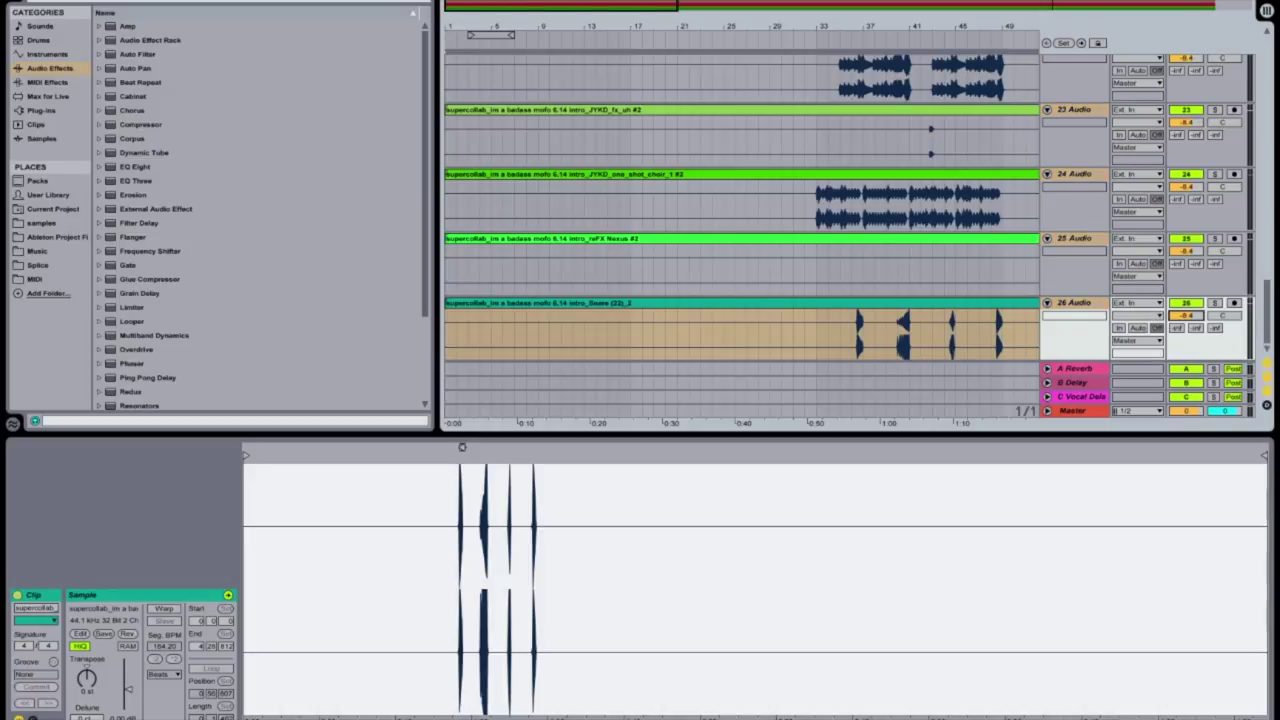
drag(1186, 349, 1186, 340)
drag(1186, 340, 1186, 344)
click(815, 335)
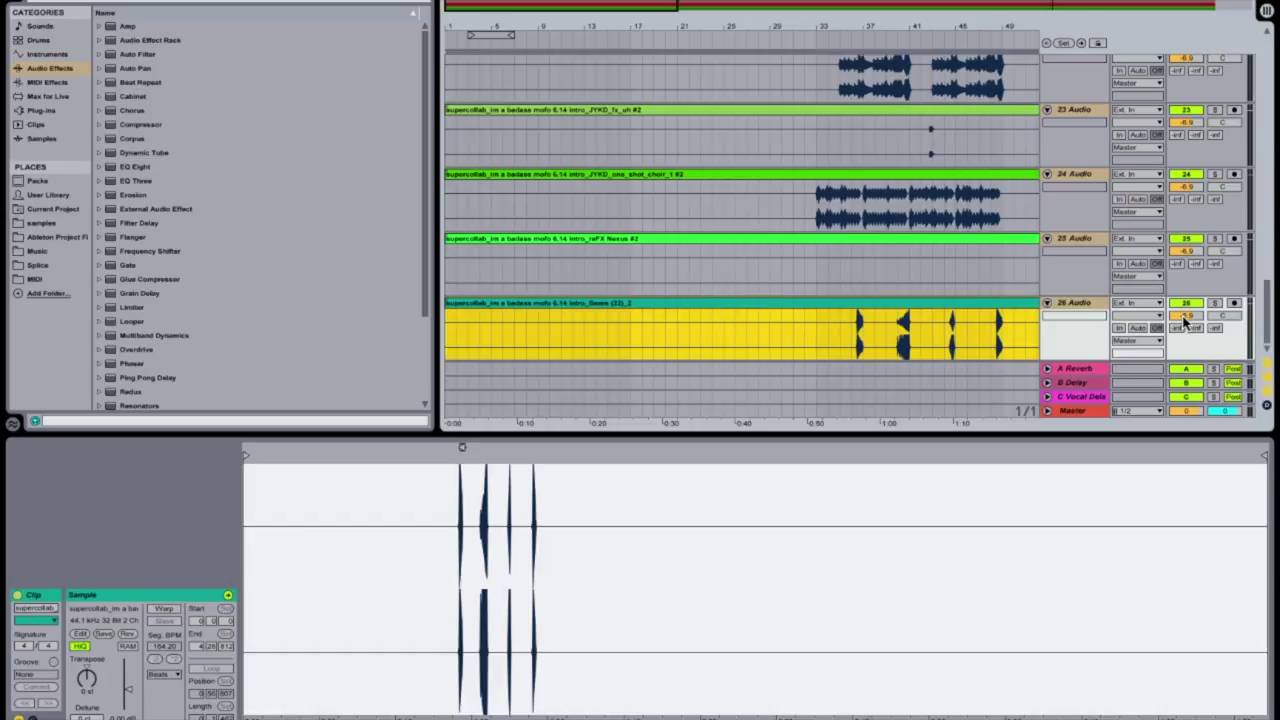
Play the arrangement from about bar 8 of the Synth stem to check the levels
scroll(737, 268, up, 2)
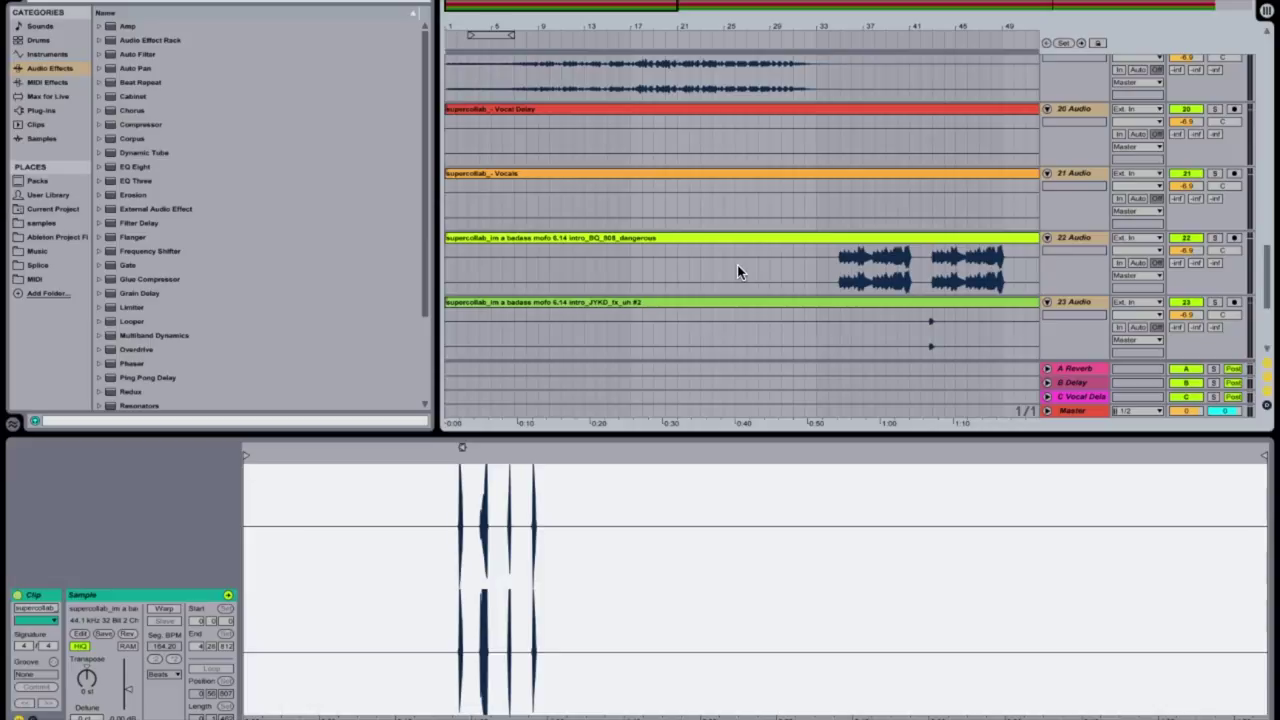
scroll(737, 268, up, 3)
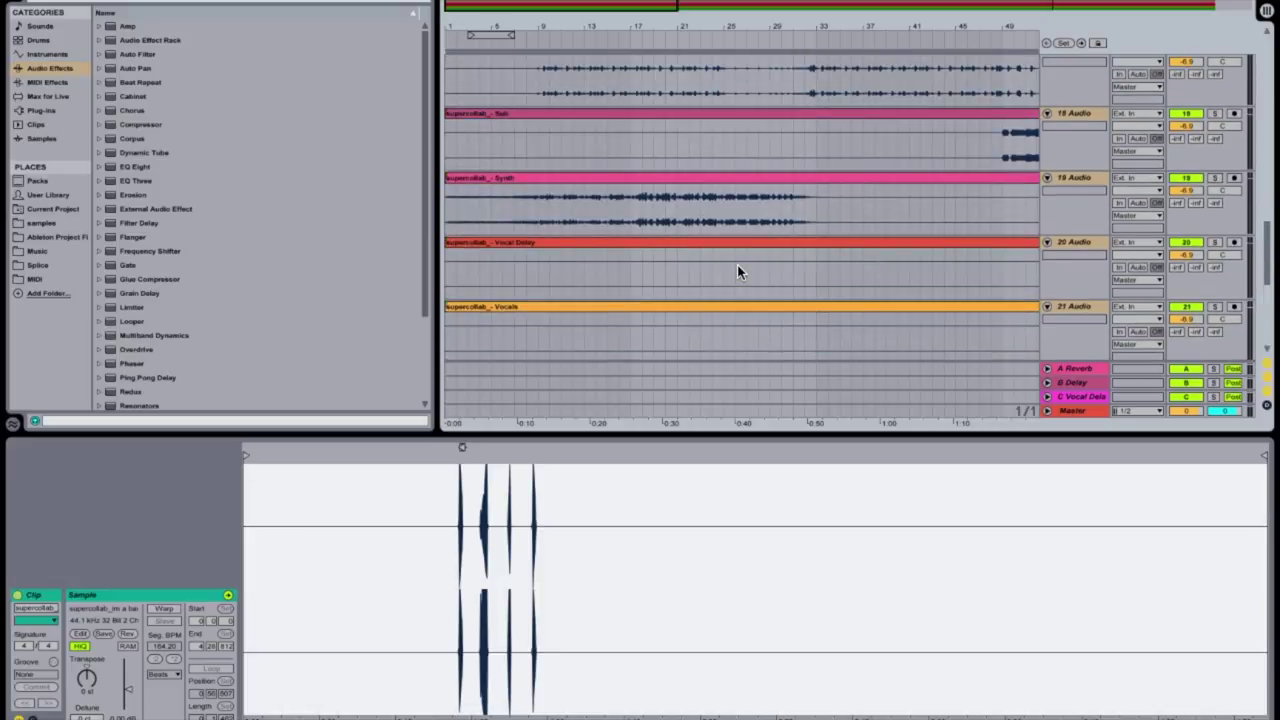
click(1067, 250)
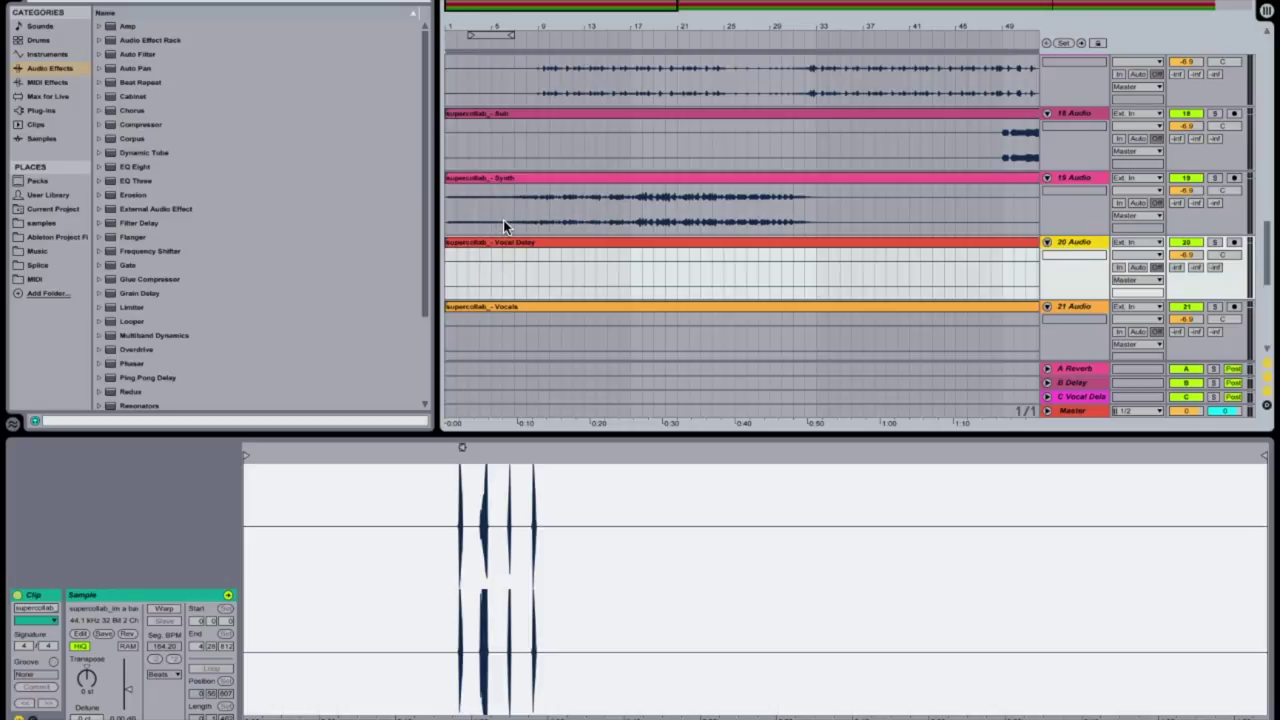
click(531, 217)
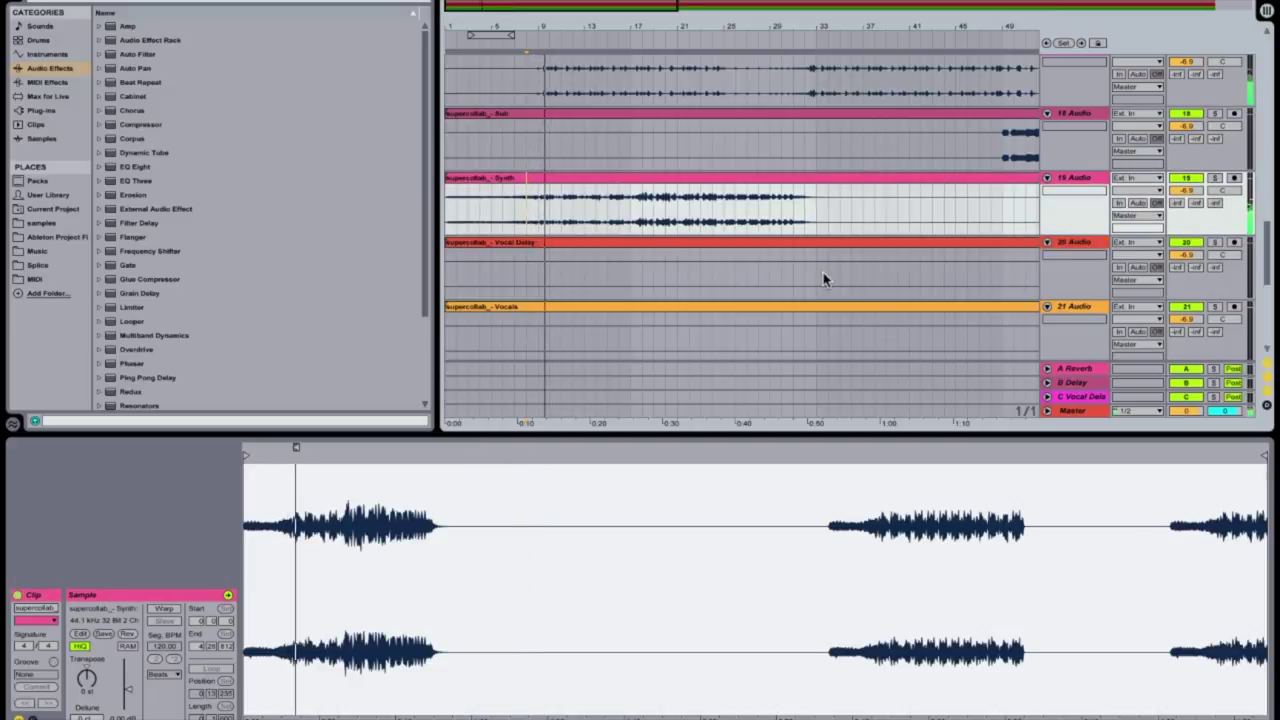
Set the volume of the Drums track to -3.6 dB
scroll(969, 207, up, 1)
scroll(968, 207, up, 10)
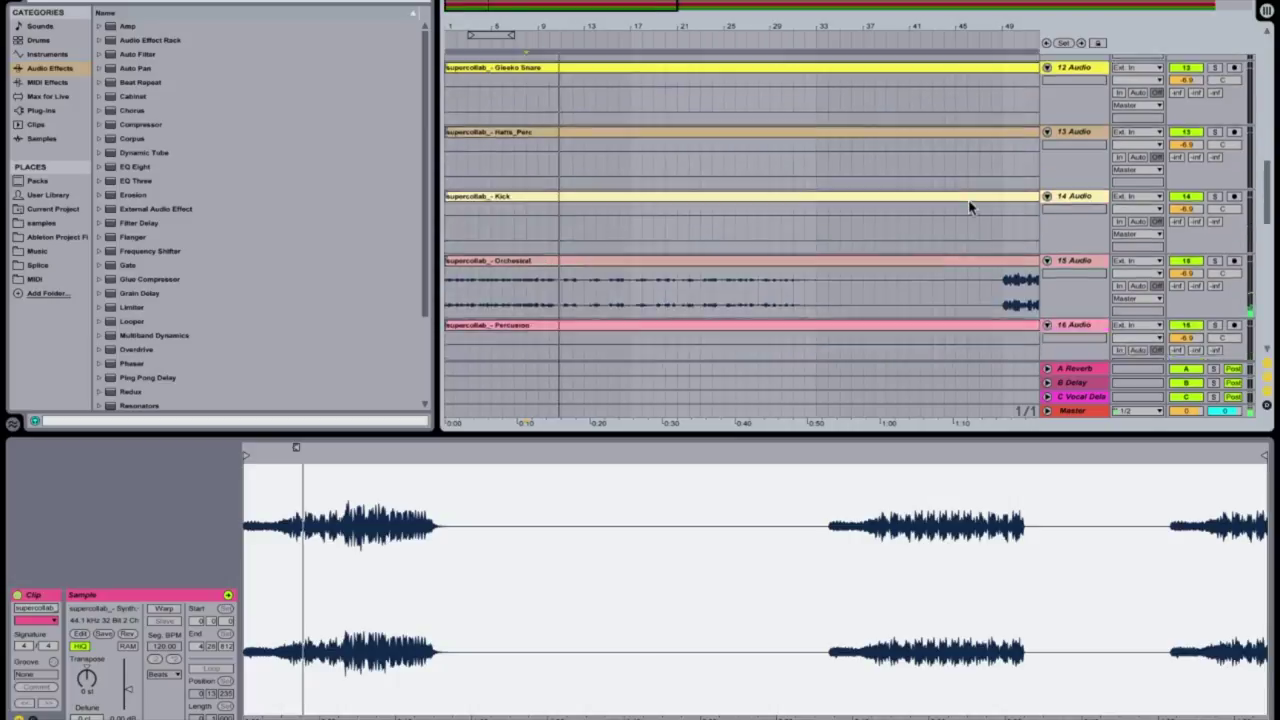
scroll(968, 207, up, 10)
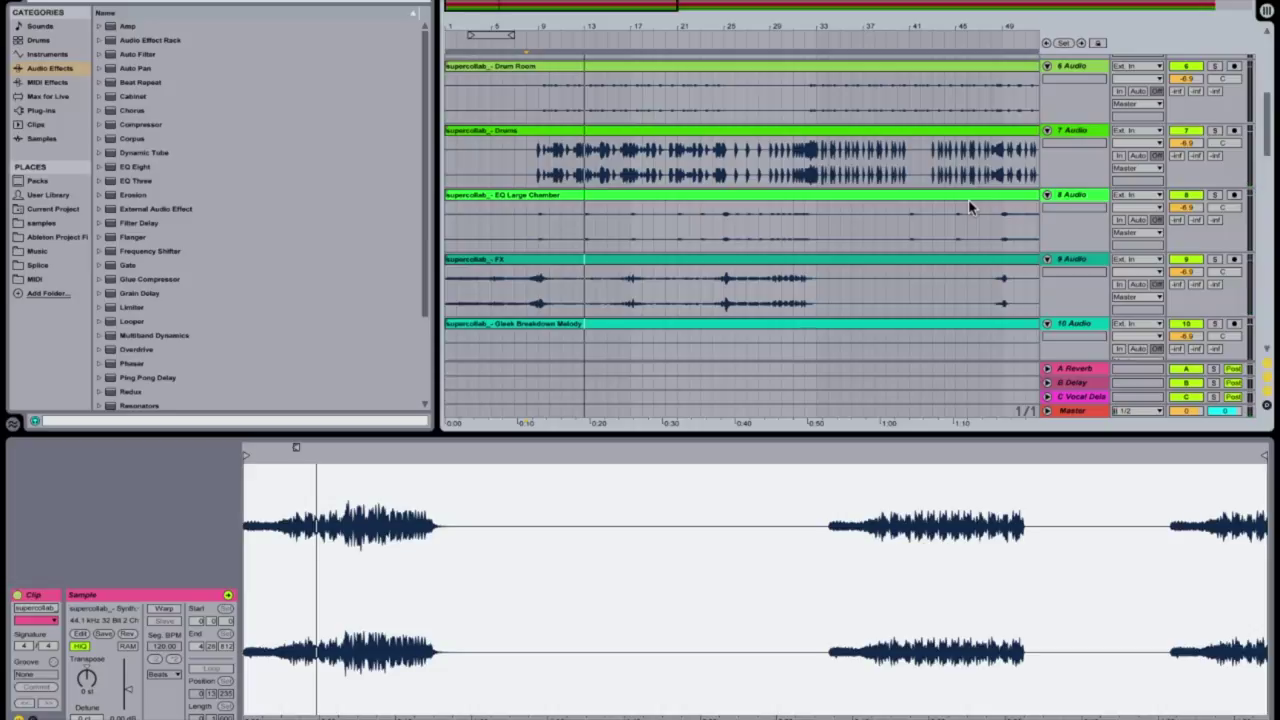
click(1185, 143)
Set the volume of the 808 track to -5.2 dB
scroll(630, 252, up, 6)
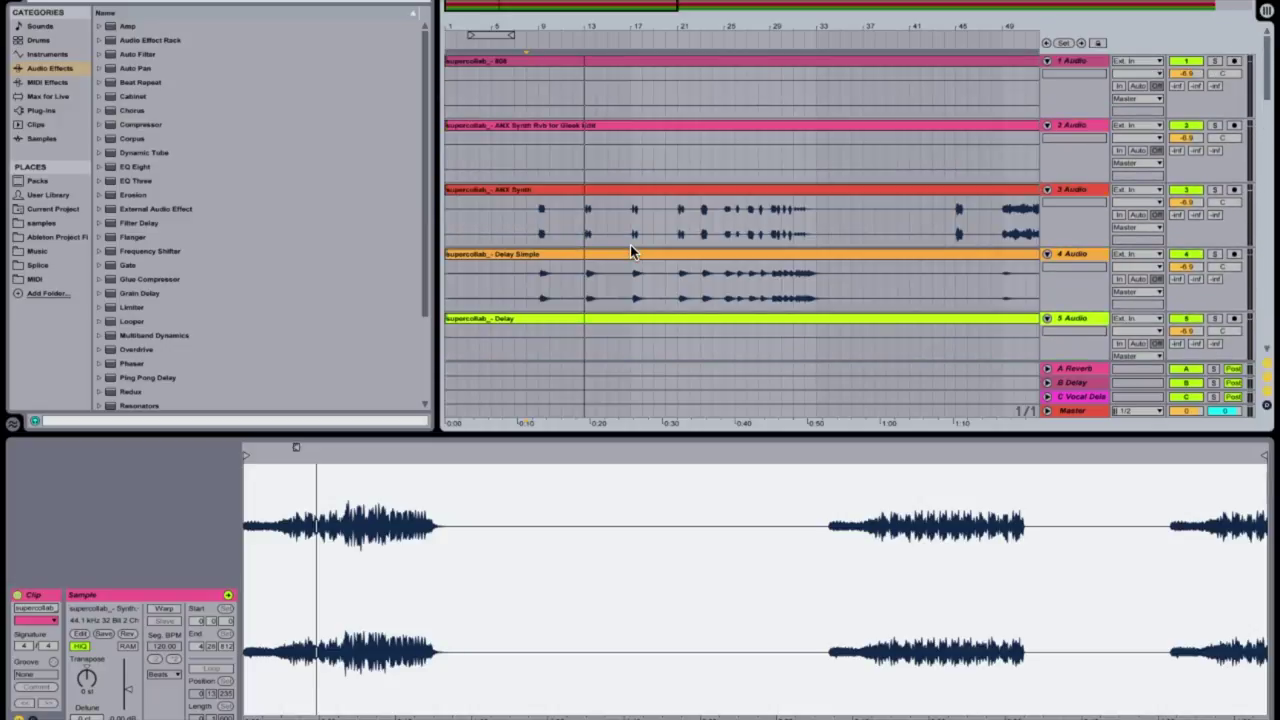
scroll(630, 250, right, 10)
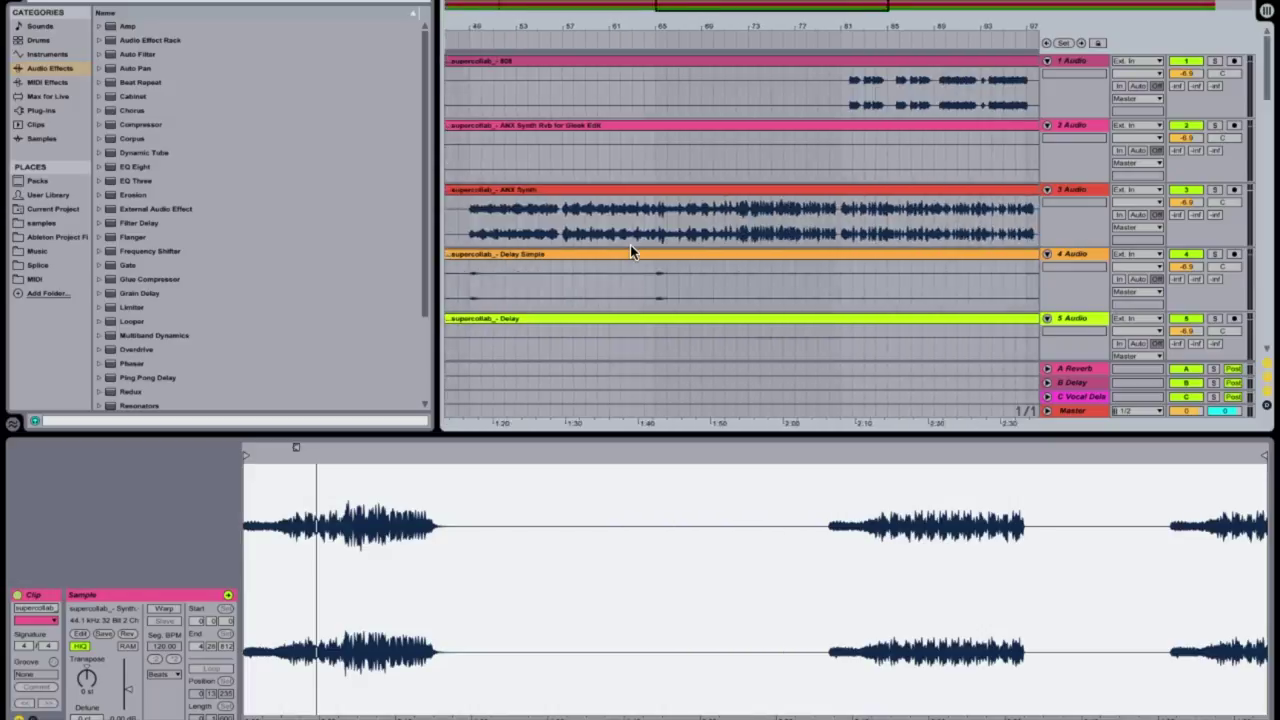
drag(1187, 75, 1187, 70)
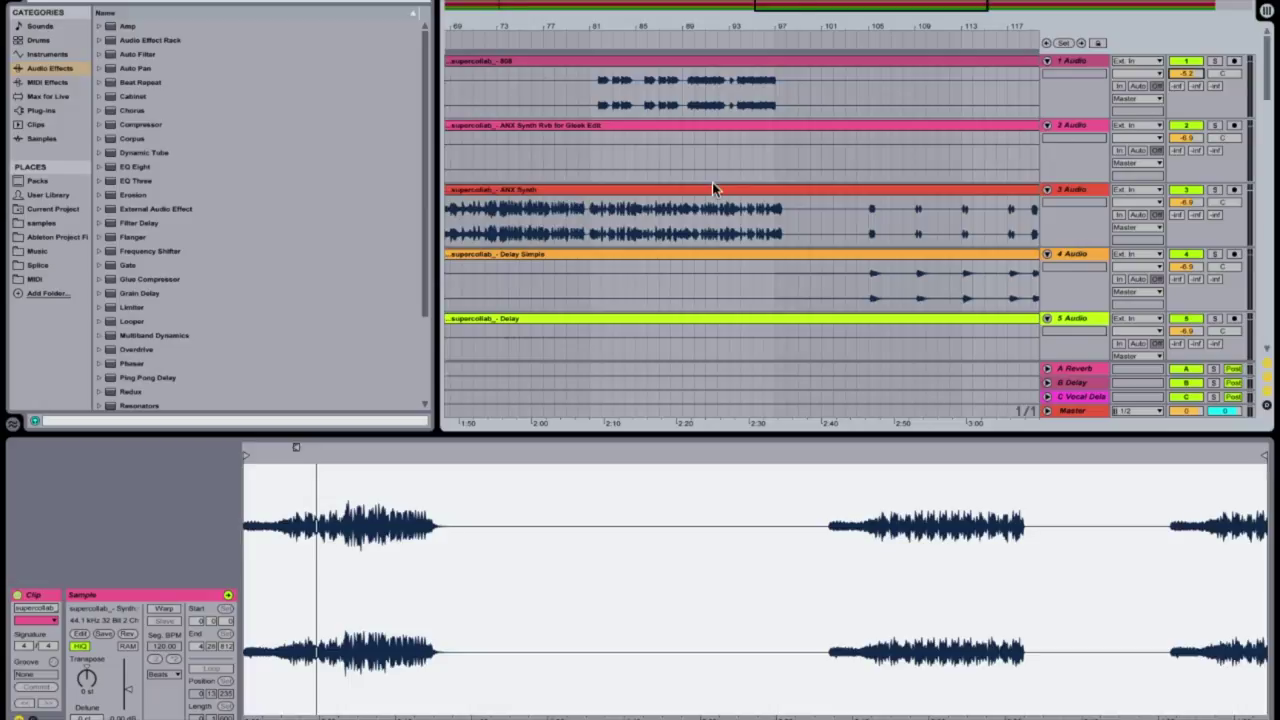
Set the ANX Synth Rvb for Gleek Edit track to -9.1 dB and the ANX Synth track to -7.7 dB
scroll(713, 188, right, 8)
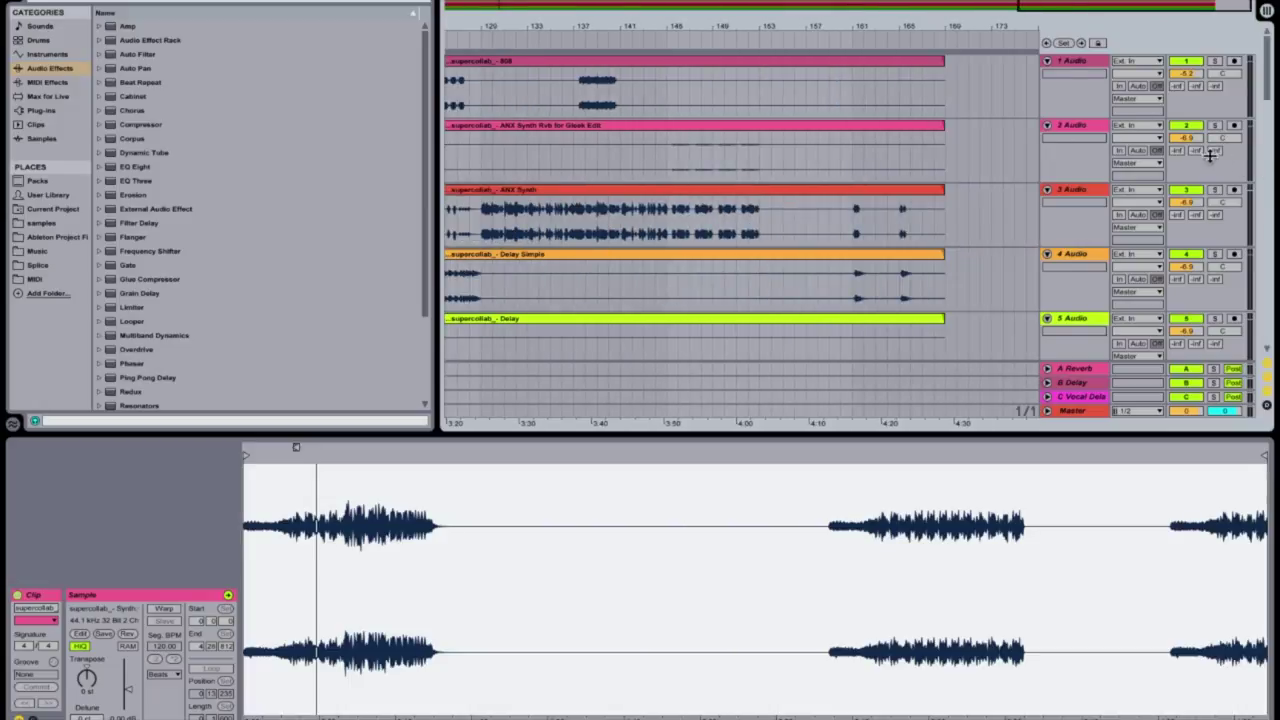
drag(1192, 138, 1192, 131)
drag(1187, 202, 1192, 207)
Lower the volumes of the Delay Simple and Delay tracks well below the other stems
scroll(1022, 265, left, 6)
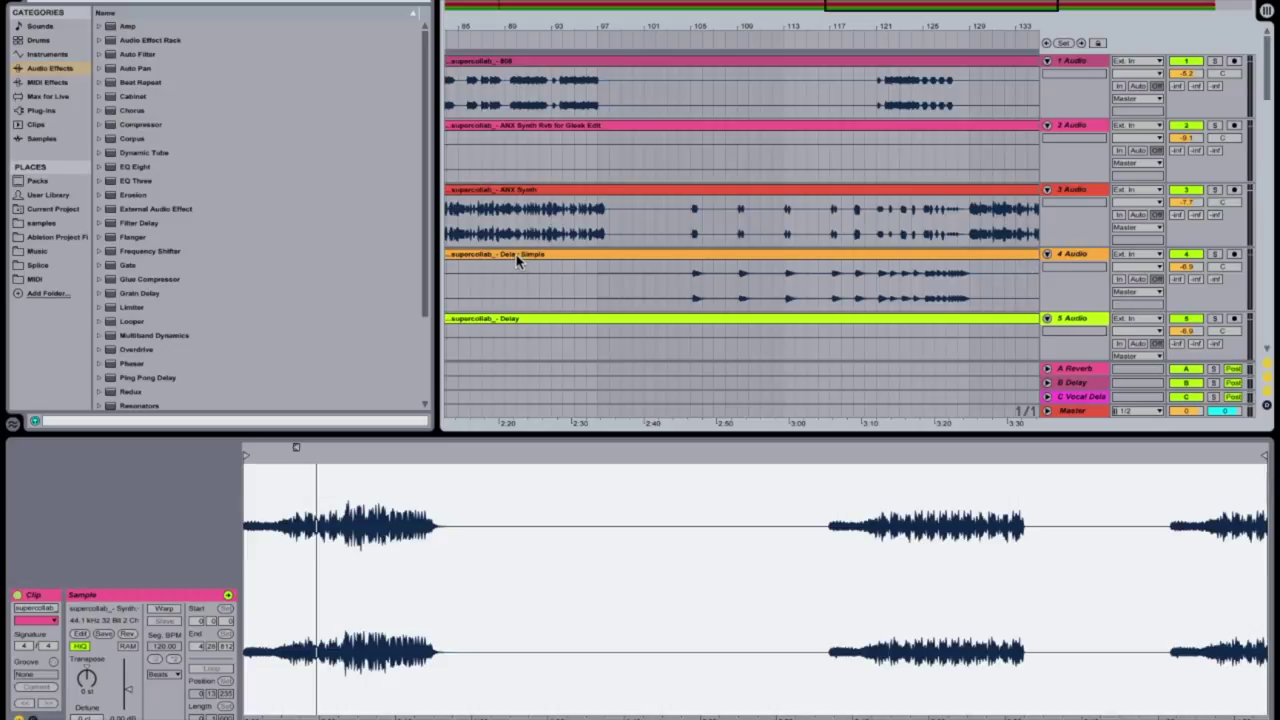
scroll(518, 260, down, 3)
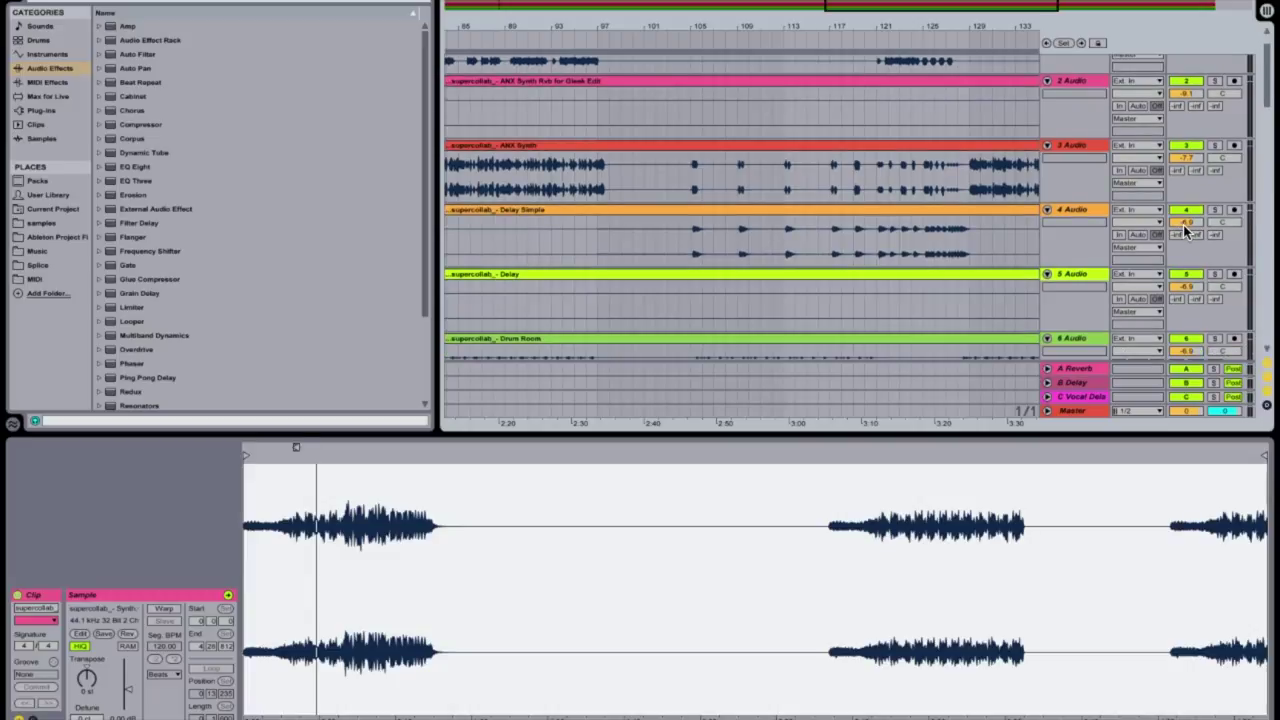
drag(1186, 222, 1186, 271)
drag(1184, 222, 1184, 223)
mouse_move(1186, 287)
mouse_down()
mouse_move(1186, 321)
mouse_move(1185, 293)
mouse_up()
Set the Drum Room track's volume to -10.1 dB and strongly lower the EQ Large Chamber track
scroll(971, 282, down, 3)
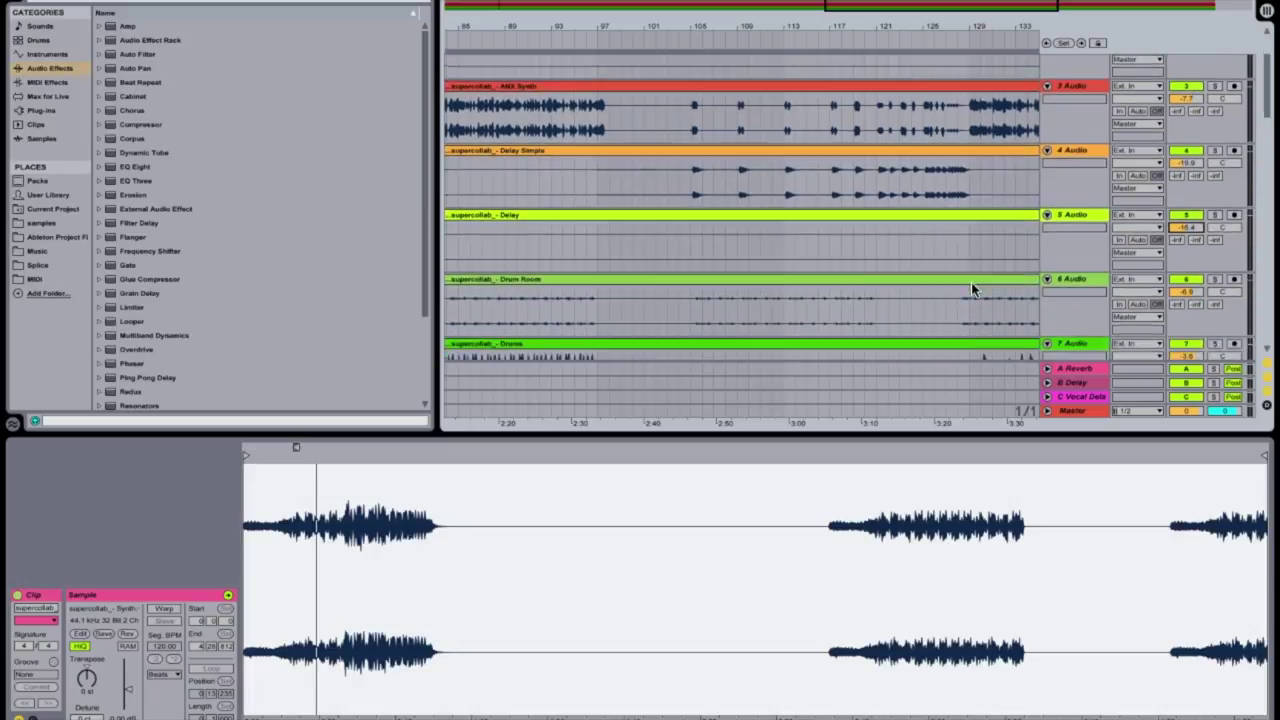
scroll(960, 278, down, 2)
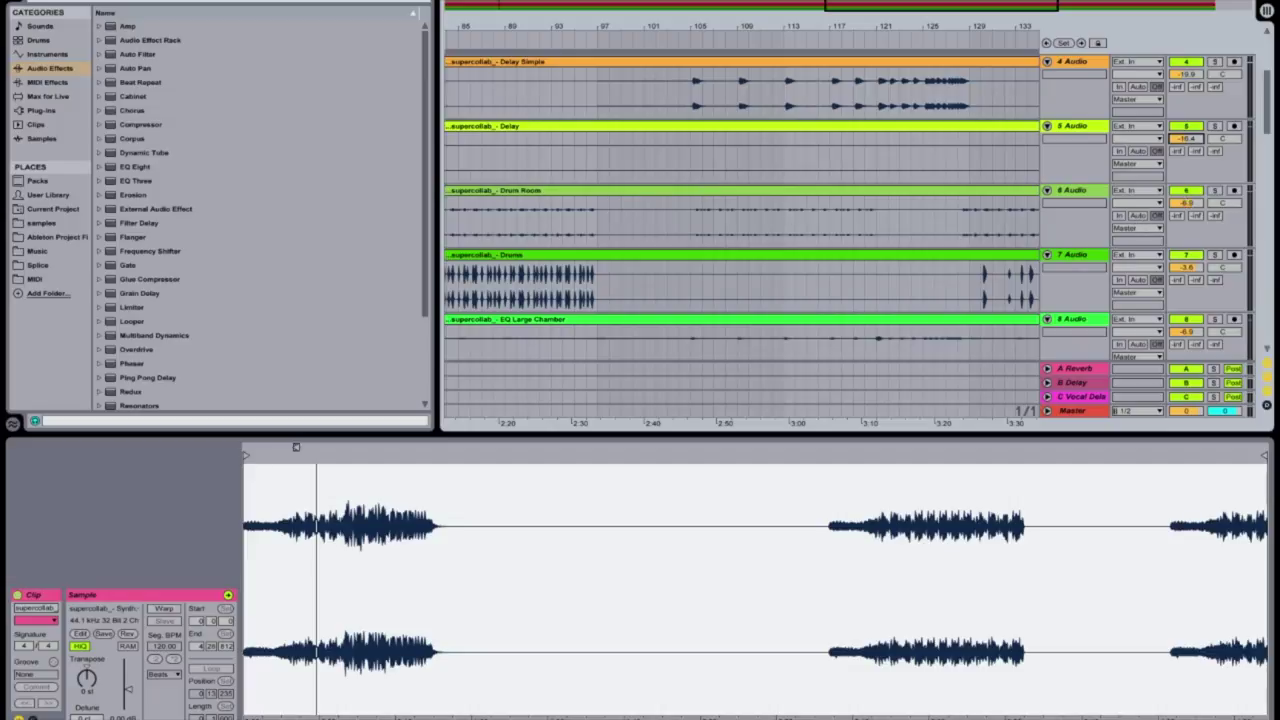
scroll(1048, 242, down, 3)
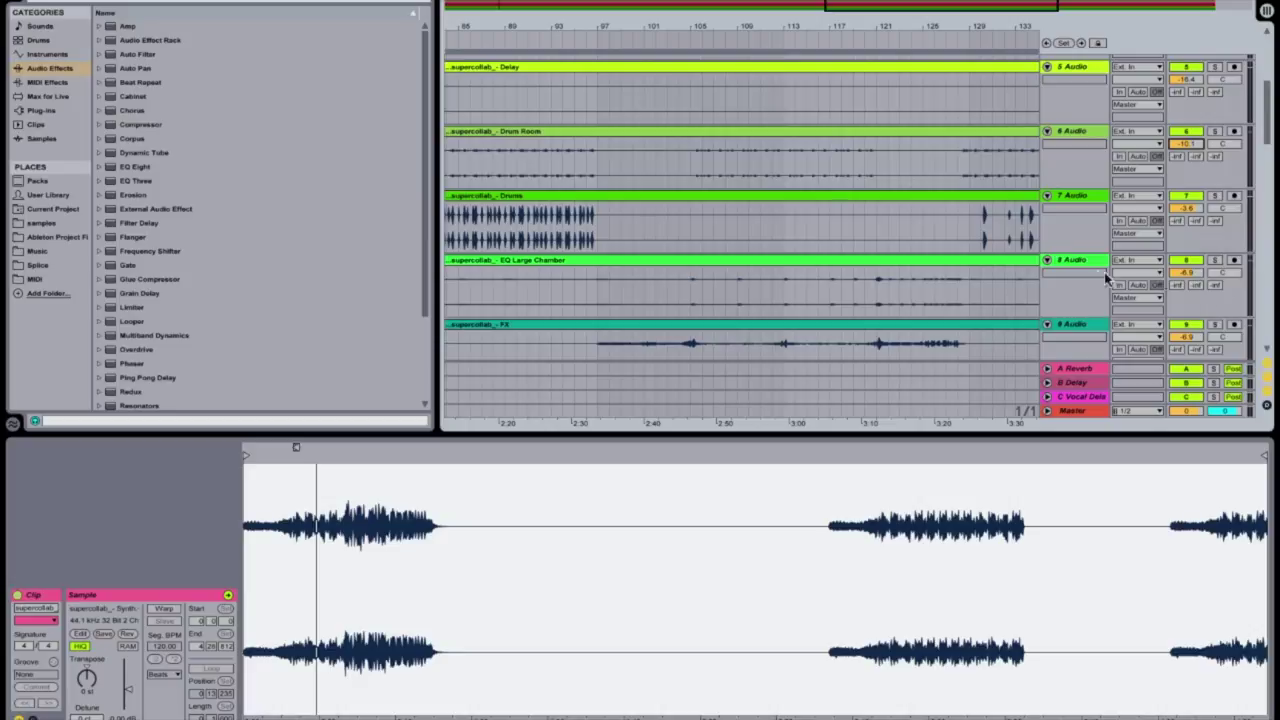
click(1062, 263)
click(1071, 131)
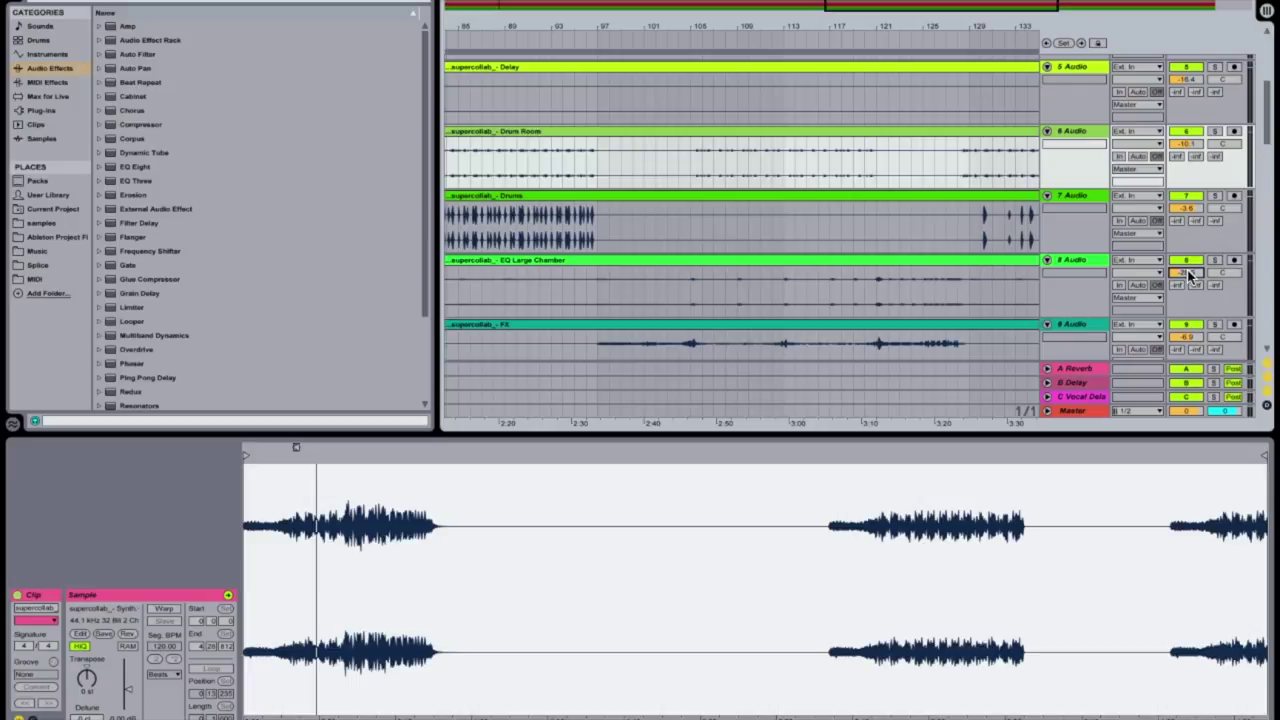
Set the volumes of the Gleek Breakdown Melody and Orchestral tracks to -10.4 dB
scroll(1121, 260, down, 3)
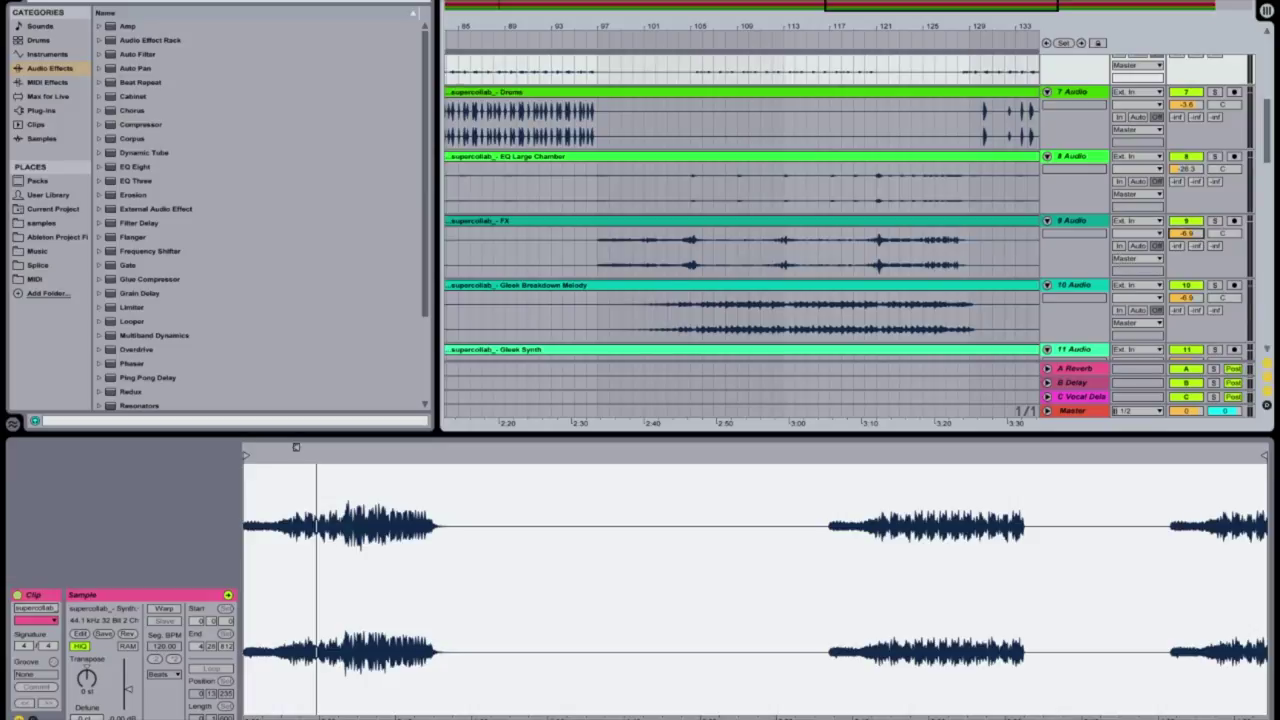
drag(1187, 299, 1187, 310)
scroll(1077, 268, down, 4)
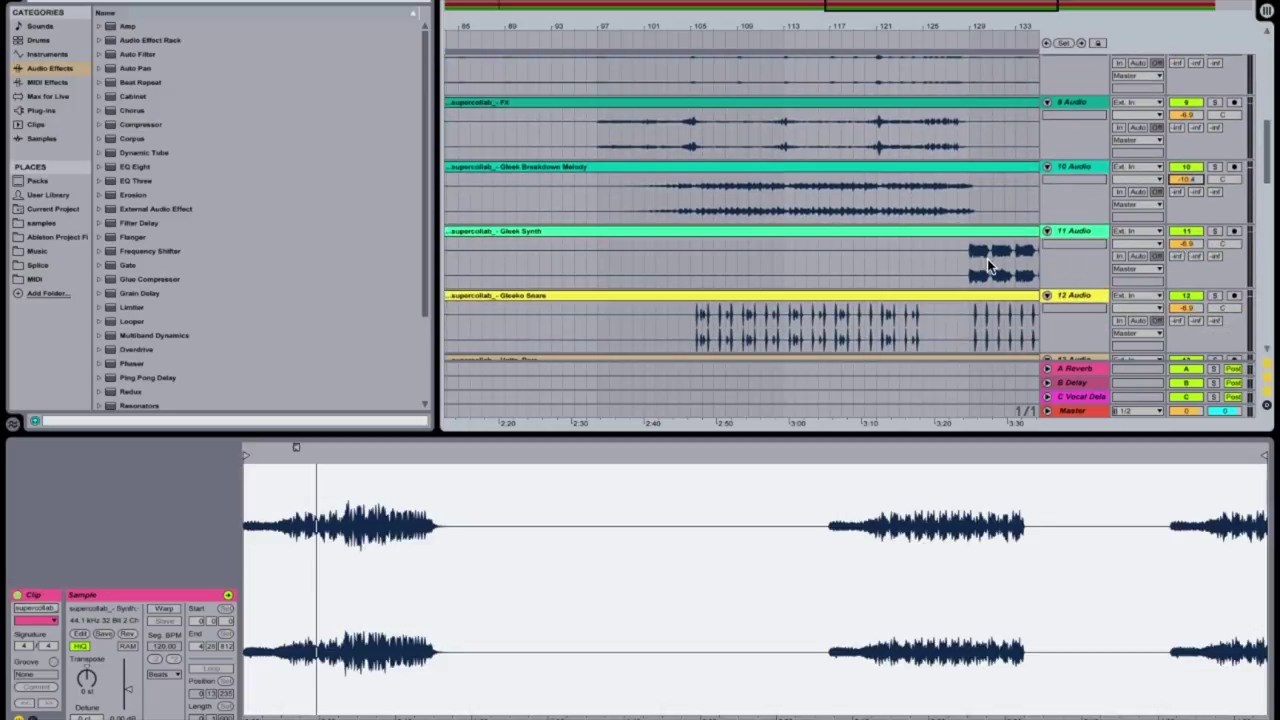
scroll(988, 265, down, 3)
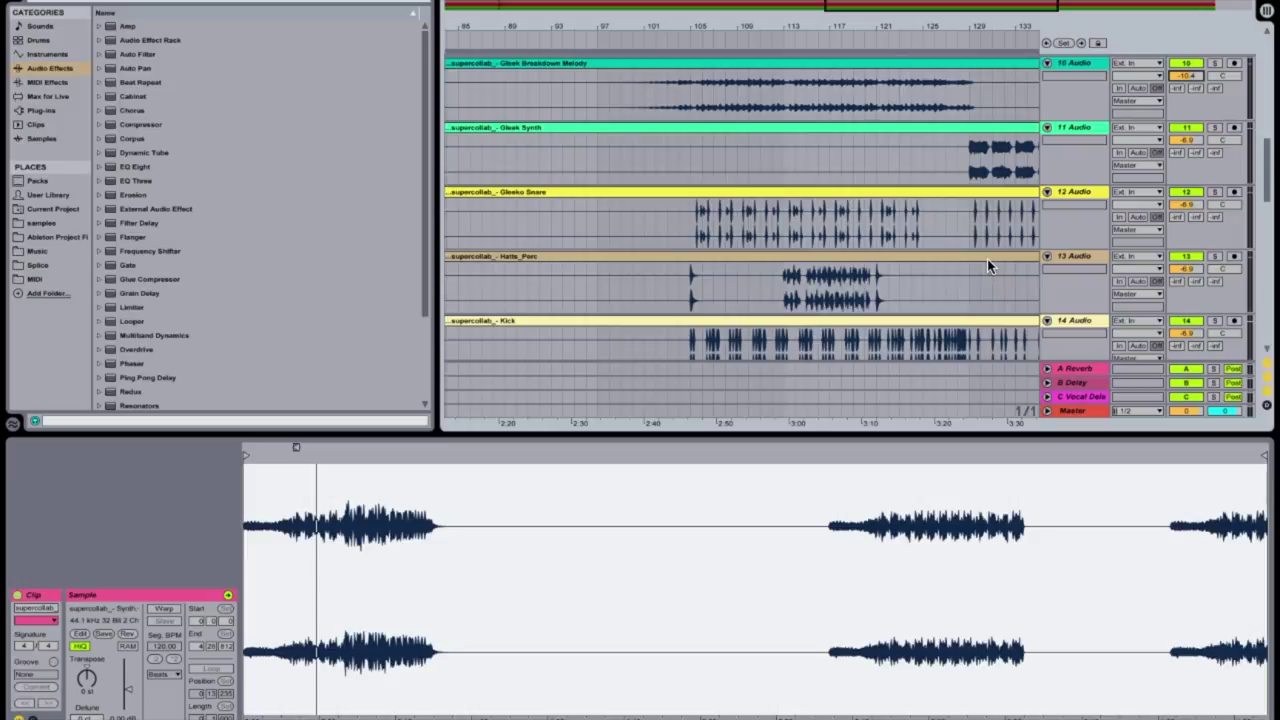
scroll(1138, 263, down, 4)
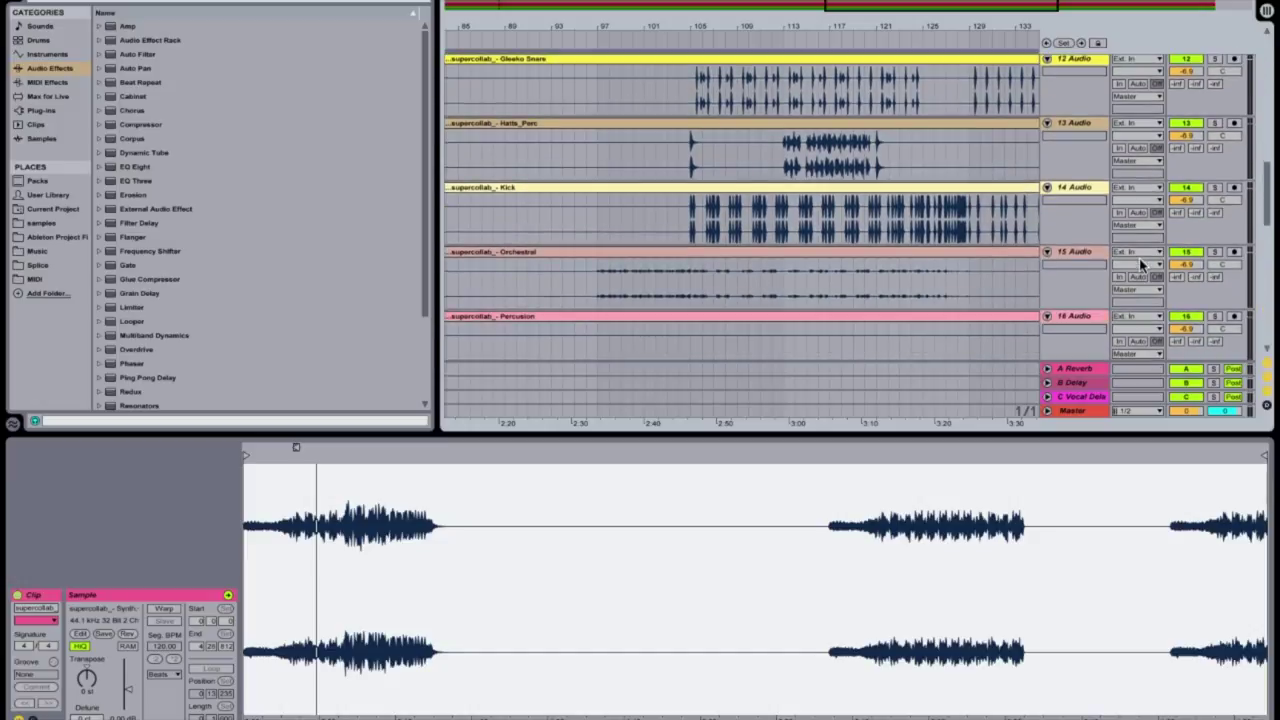
drag(1185, 264, 1185, 280)
scroll(852, 257, down, 2)
scroll(852, 257, down, 1)
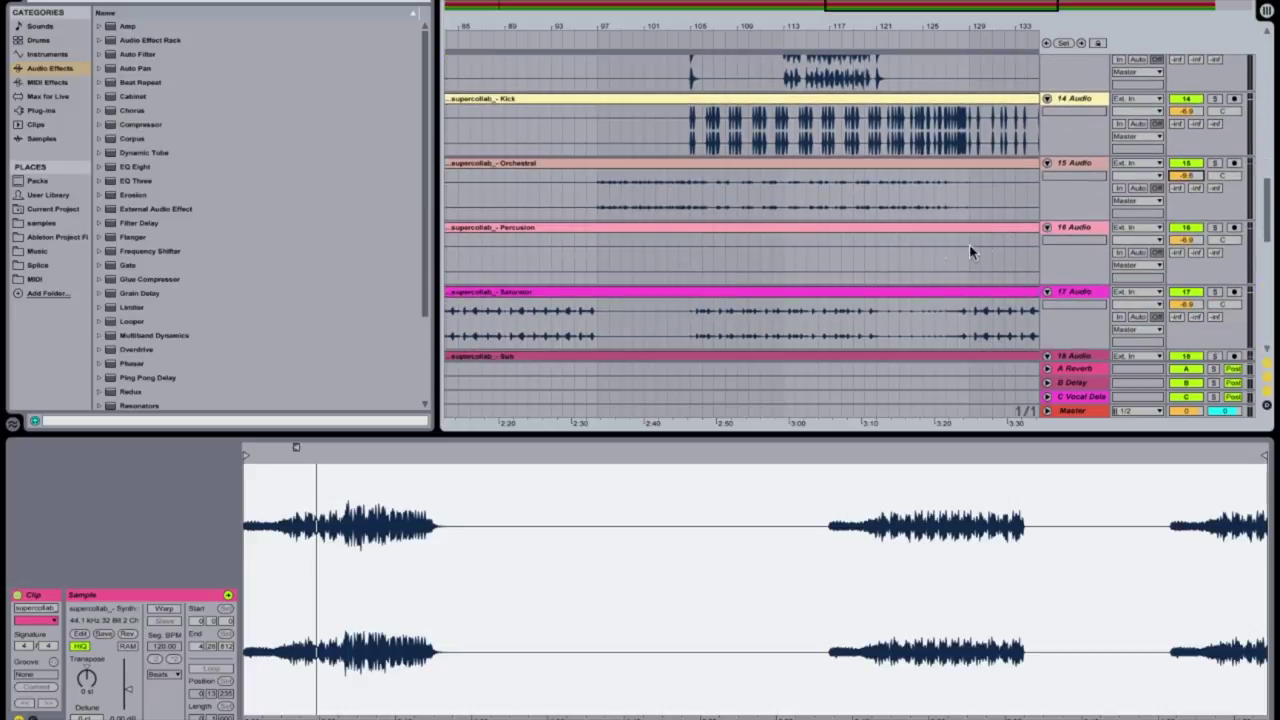
drag(1188, 176, 1192, 183)
Lower the Saturator track's volume and set the Synth track's volume to -10.2 dB
scroll(1080, 243, down, 1)
scroll(1080, 243, down, 1)
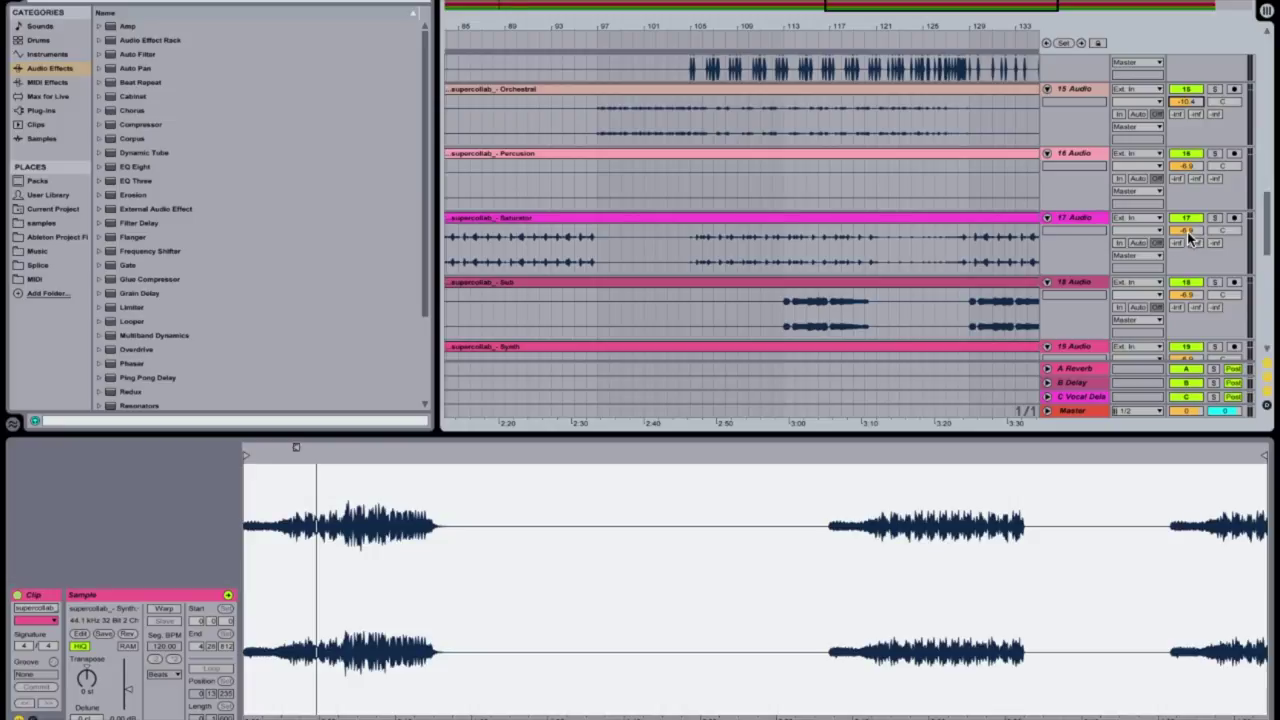
drag(1190, 236, 1186, 257)
scroll(1186, 257, down, 3)
drag(1186, 241, 1180, 252)
Set the volume of the Vocal Delay track to -9.5 dB
scroll(1180, 252, down, 1)
scroll(764, 246, down, 2)
scroll(764, 245, left, 5)
scroll(764, 245, up, 1)
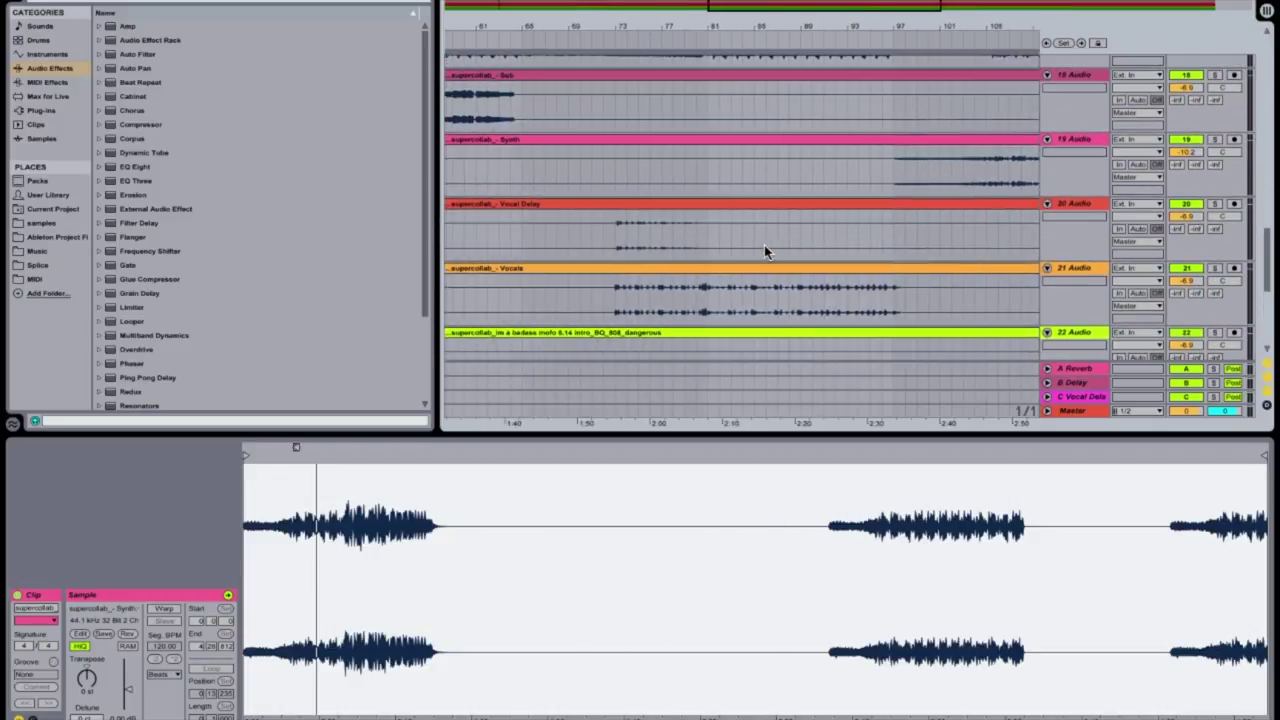
click(1068, 208)
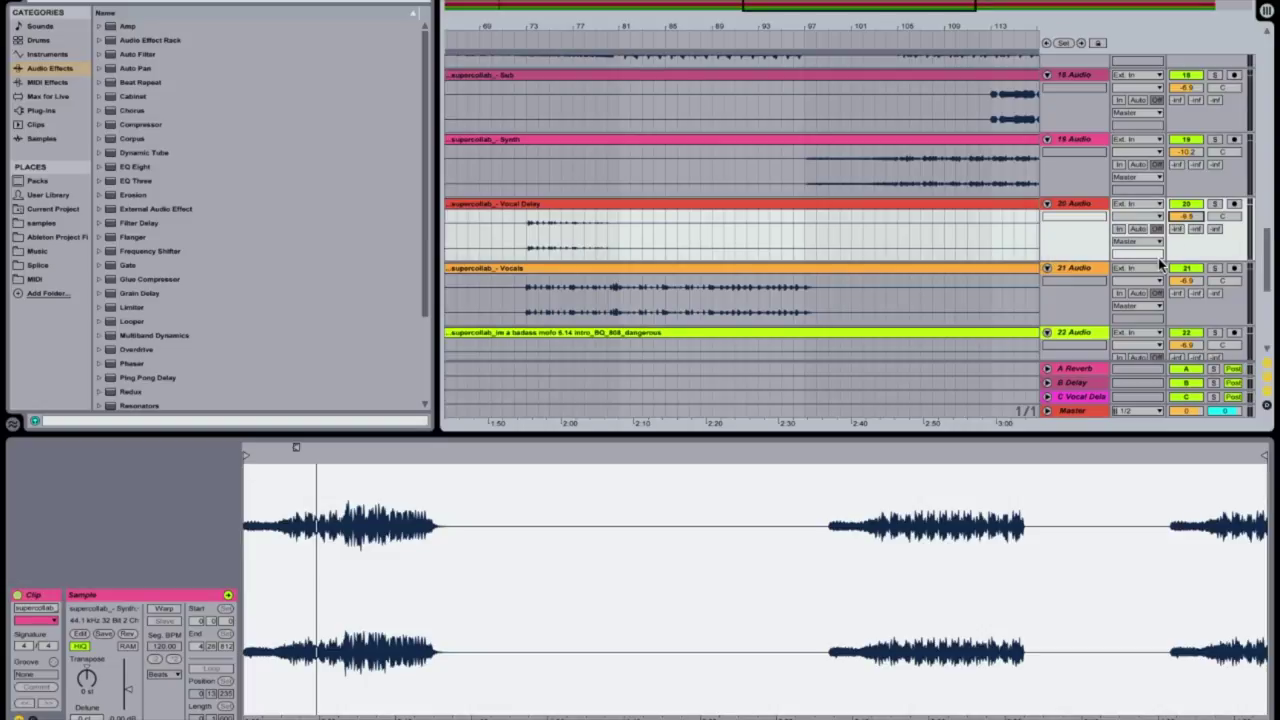
Set the BQ_808_dangerous track's volume to -10.6 dB and play the arrangement from about bar 70
scroll(1162, 265, down, 3)
drag(1184, 262, 1184, 295)
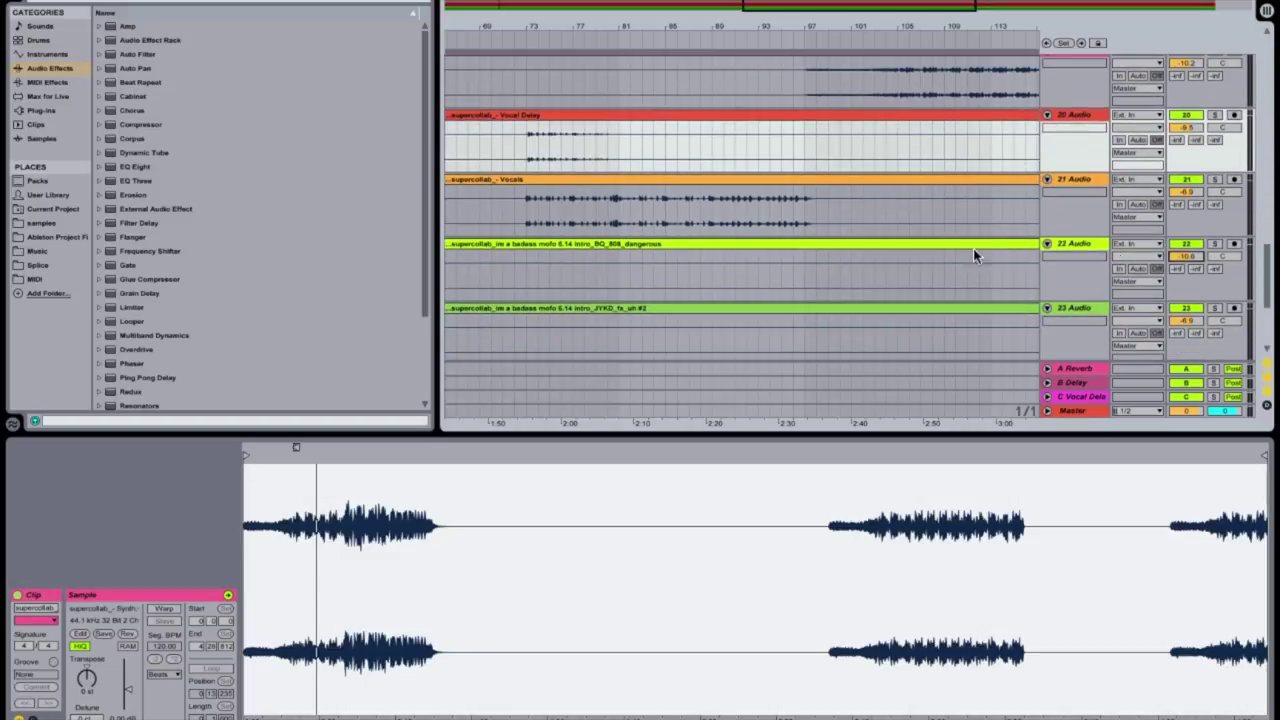
click(495, 272)
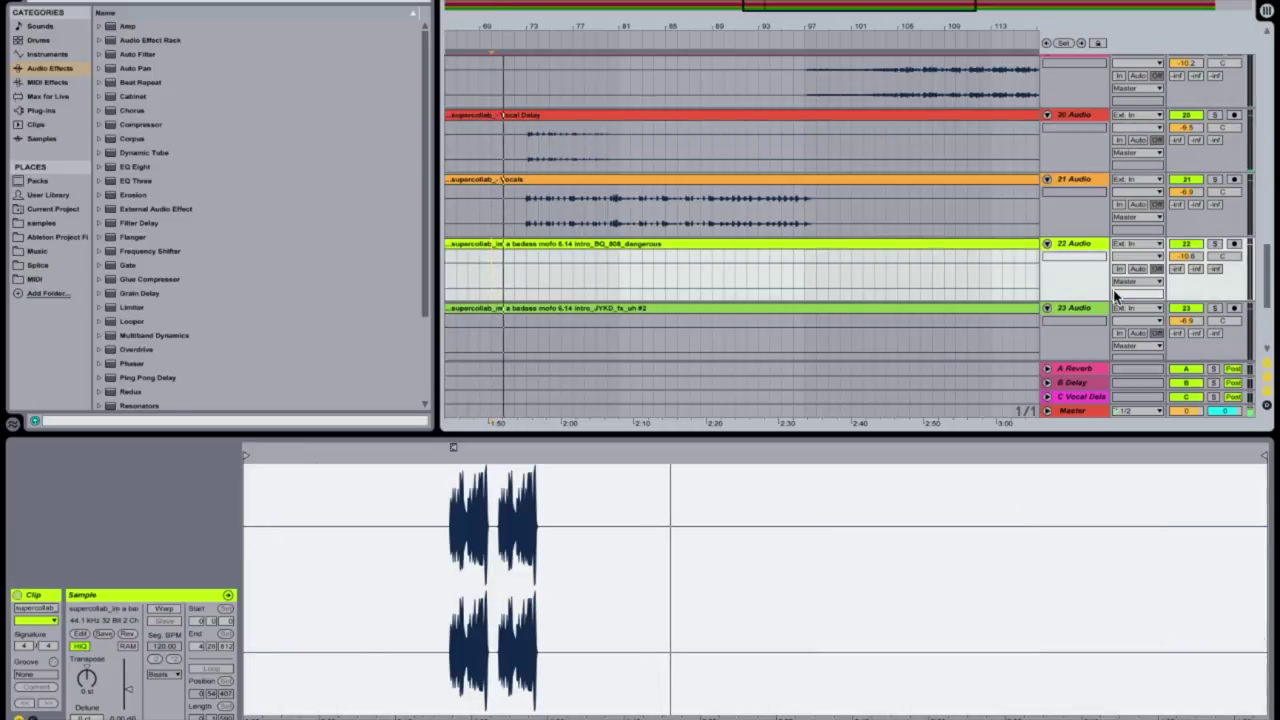
Set the volume of the JYKD_one_shot_choir_1 #2 track to -5.0 dB
scroll(1150, 302, down, 4)
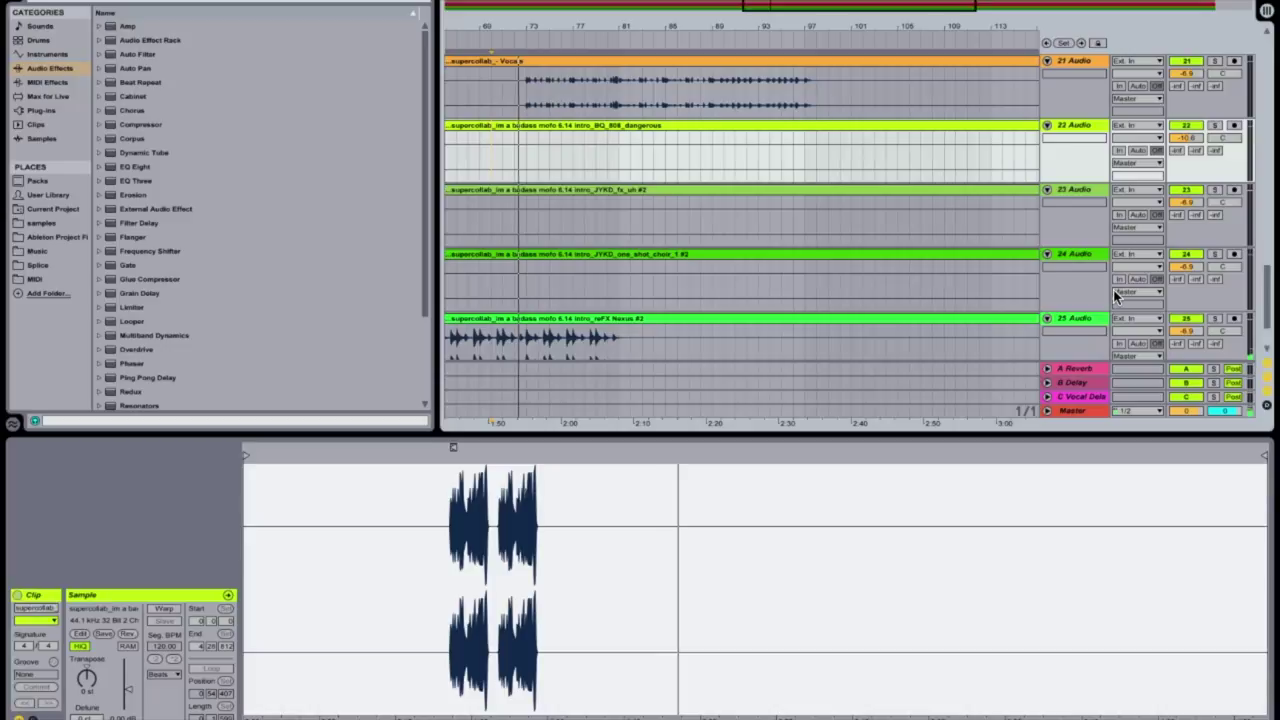
scroll(982, 245, right, 5)
scroll(982, 245, down, 1)
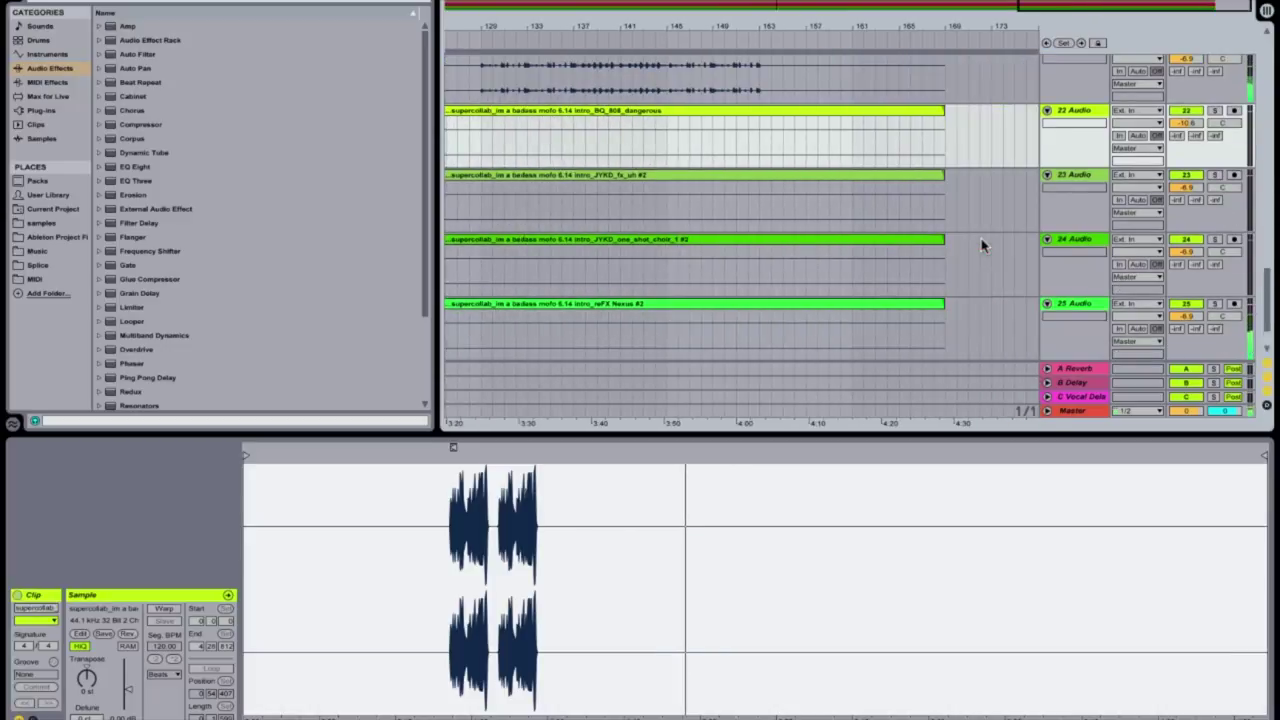
scroll(982, 245, up, 1)
scroll(982, 245, left, 10)
scroll(982, 245, left, 1)
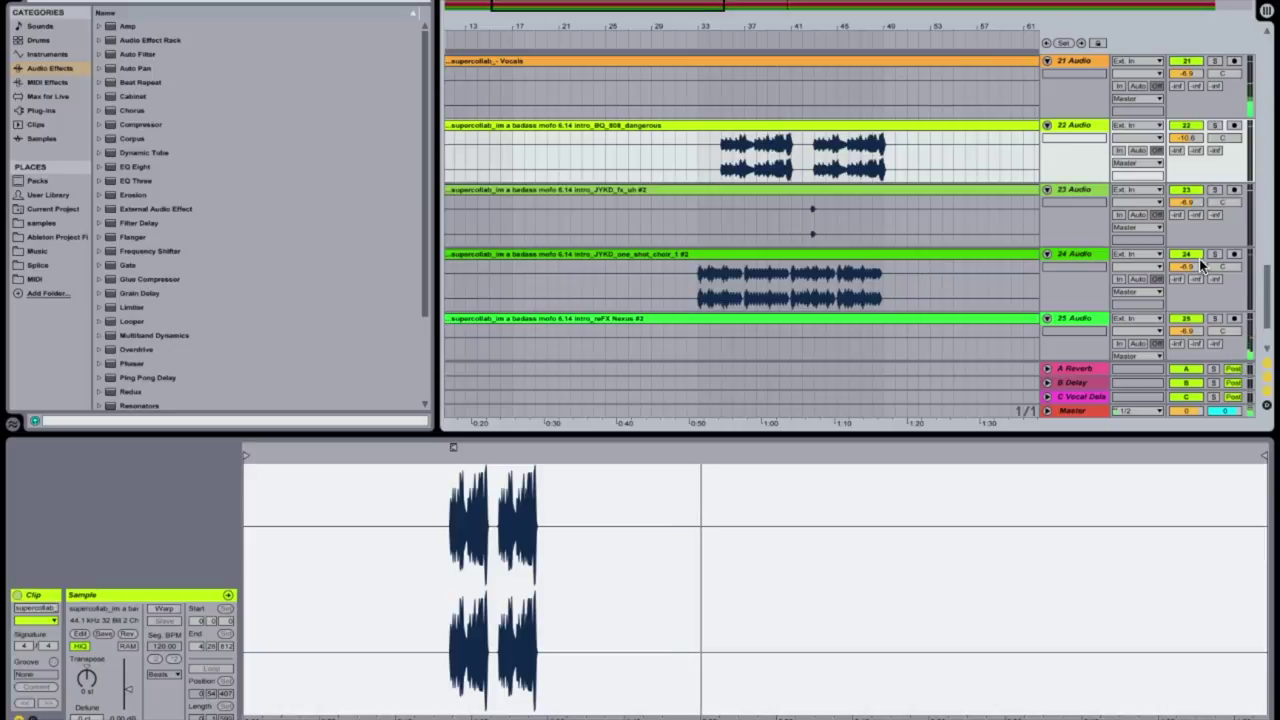
drag(1191, 267, 1191, 276)
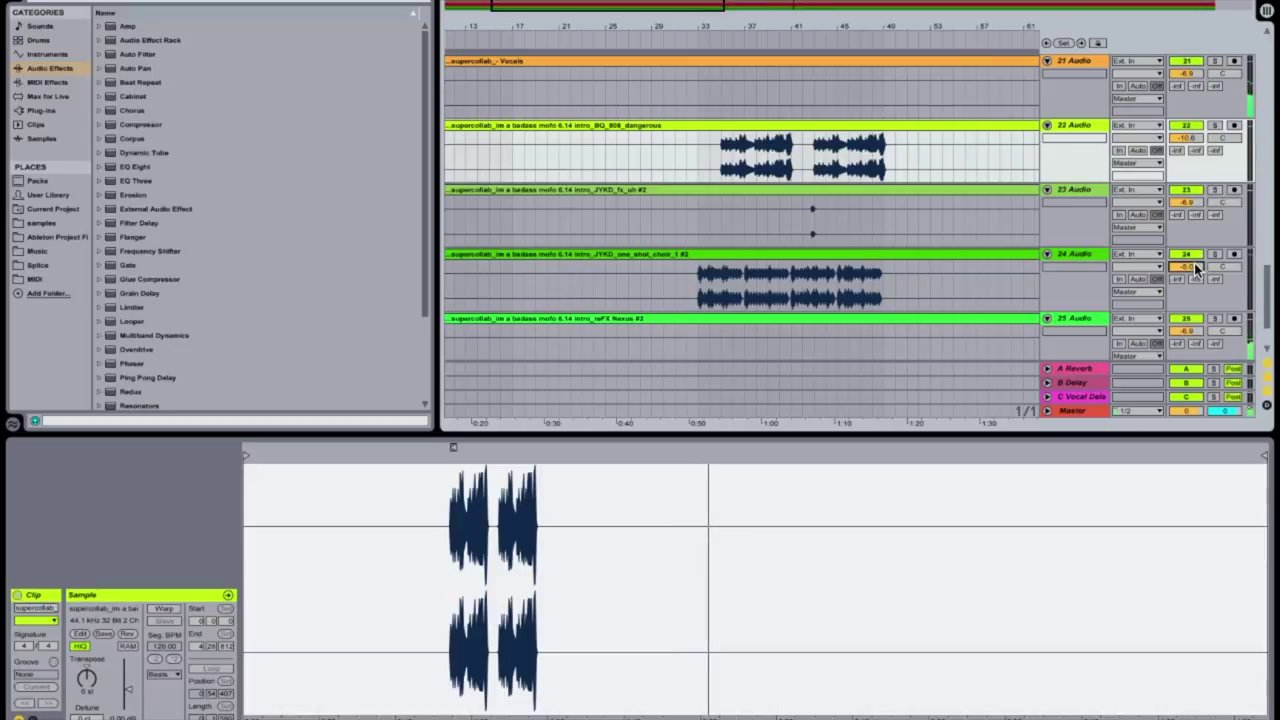
Set the JYKD_fx_uh #2 track's volume to -8.3 dB and the BQ_808_dangerous track's volume to -10.2 dB
click(1185, 205)
drag(1185, 205, 1185, 217)
drag(1187, 140, 1187, 136)
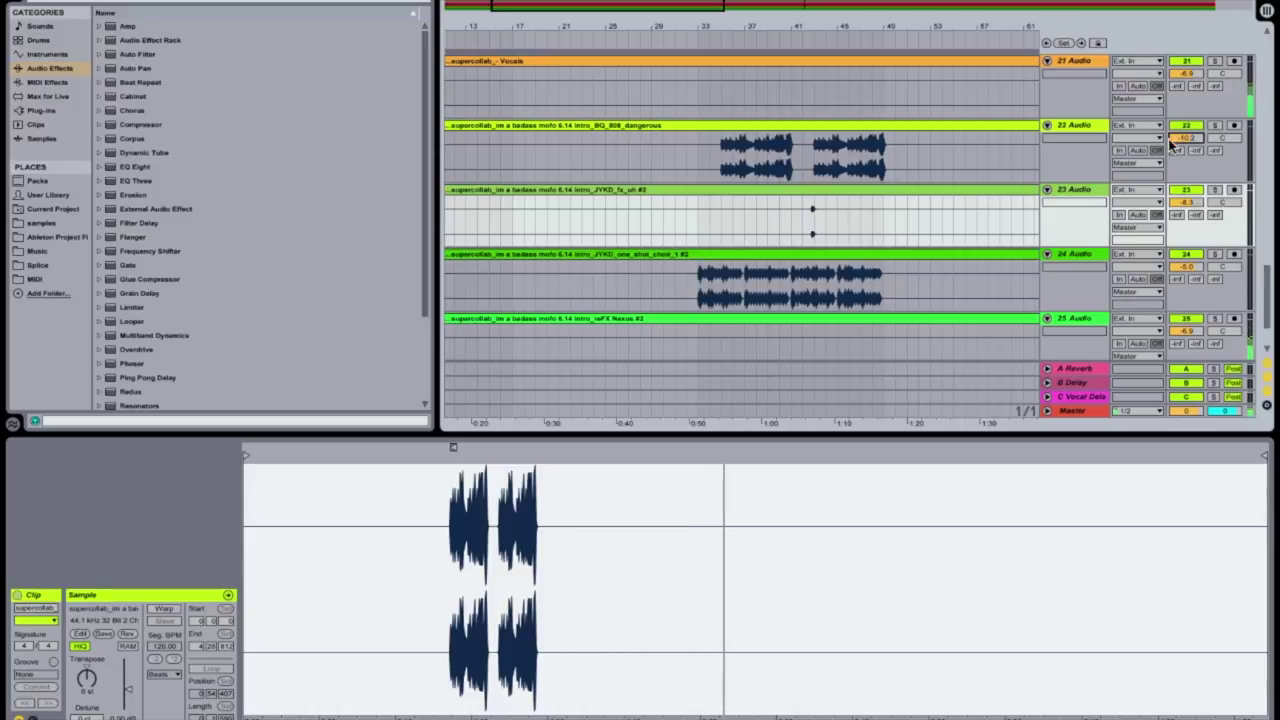
Set the Vocals track's volume to -5.6 dB and solo it briefly during playback
click(1214, 61)
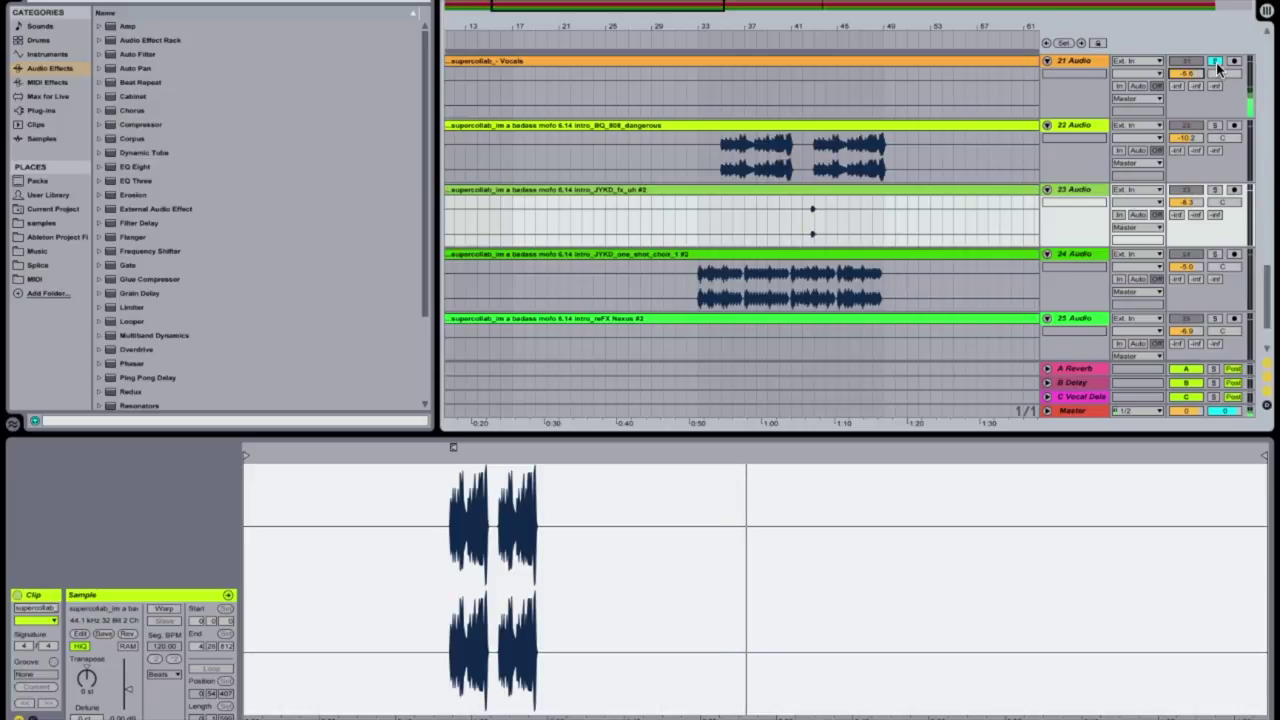
click(1216, 63)
Play the arrangement from about bar 66, near the start of the audio in the reFX Nexus #2 clip
scroll(977, 235, down, 3)
scroll(977, 235, right, 8)
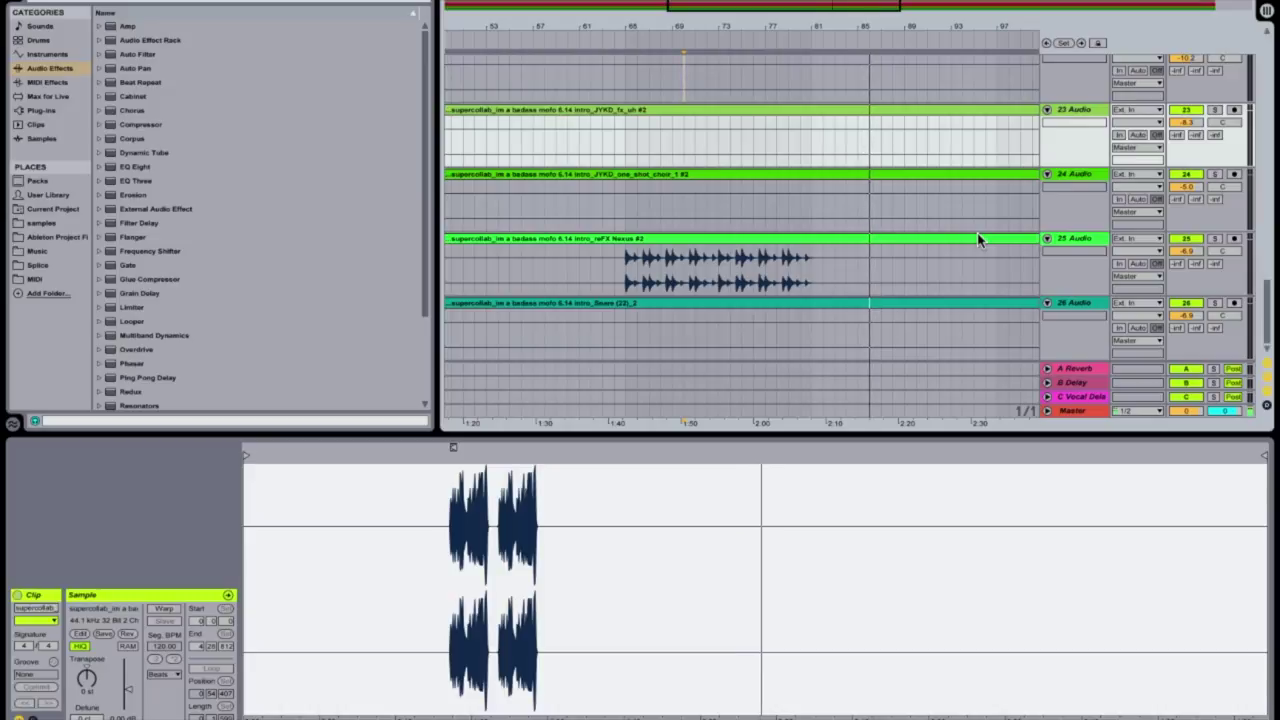
click(1068, 413)
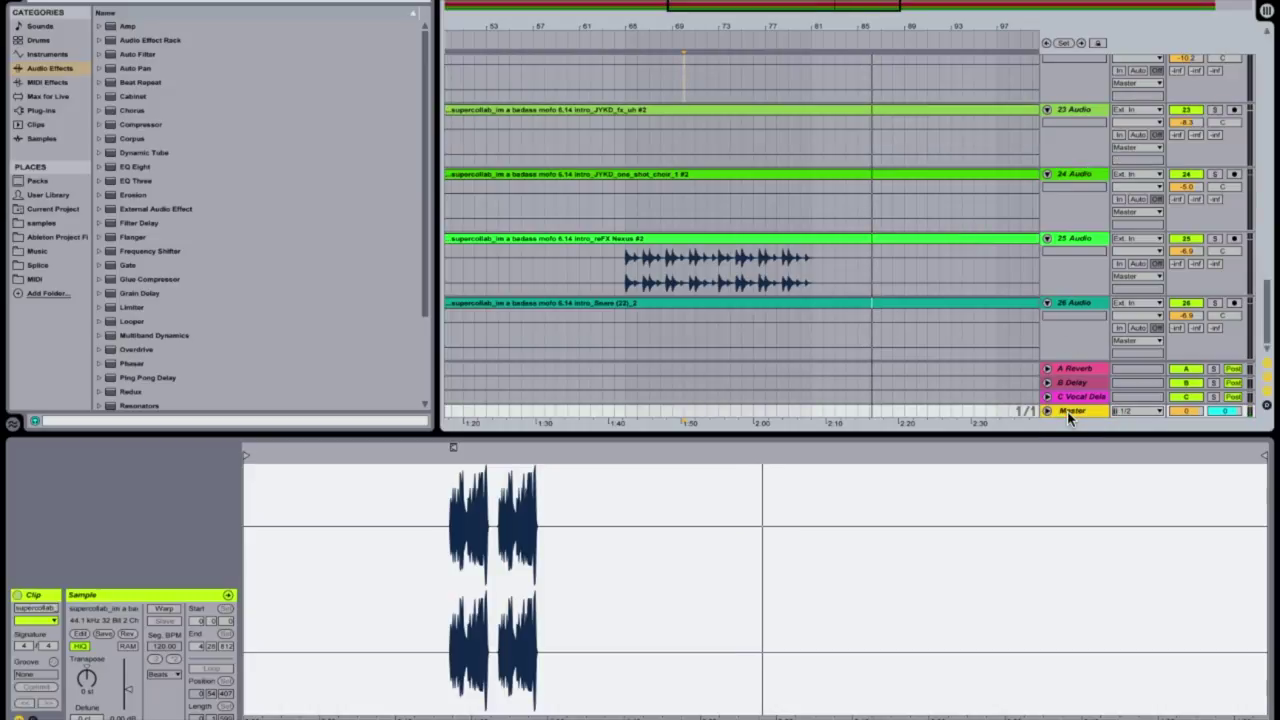
click(630, 286)
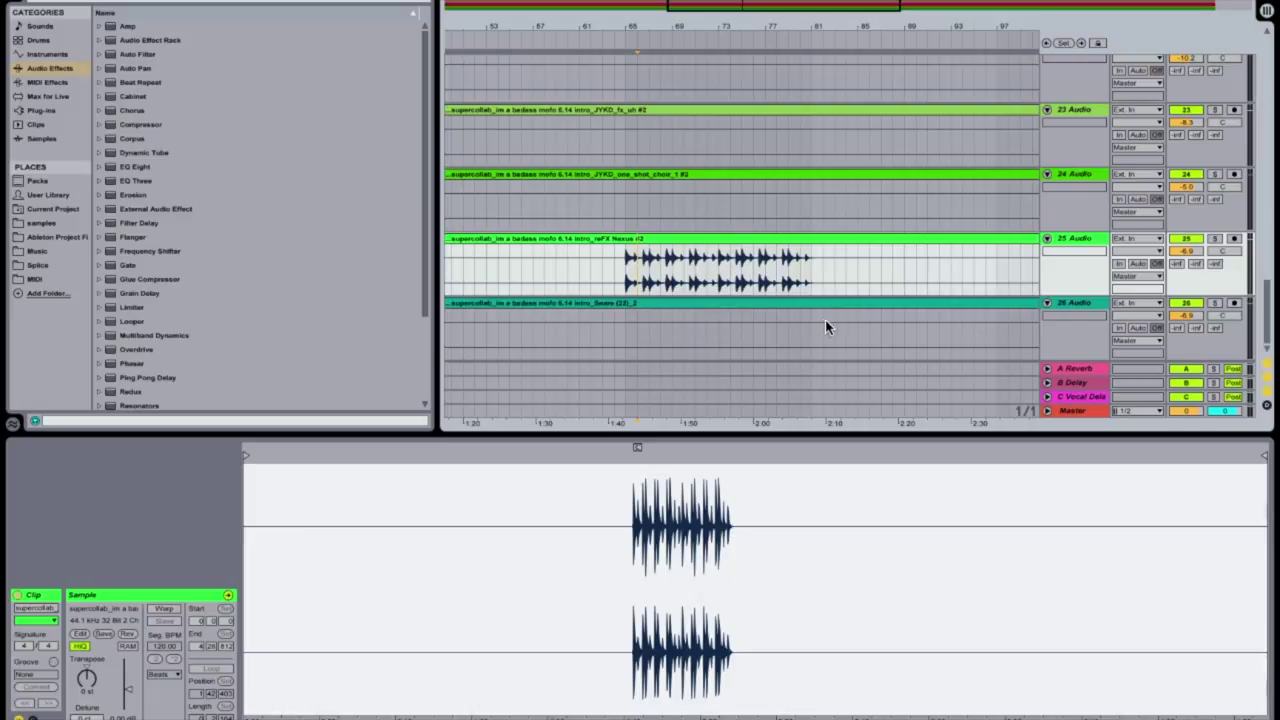
Add a Glue Compressor to the Master track and set its threshold to -6.03 dB and makeup to 1.27 dB while playing from bar 65
click(1066, 416)
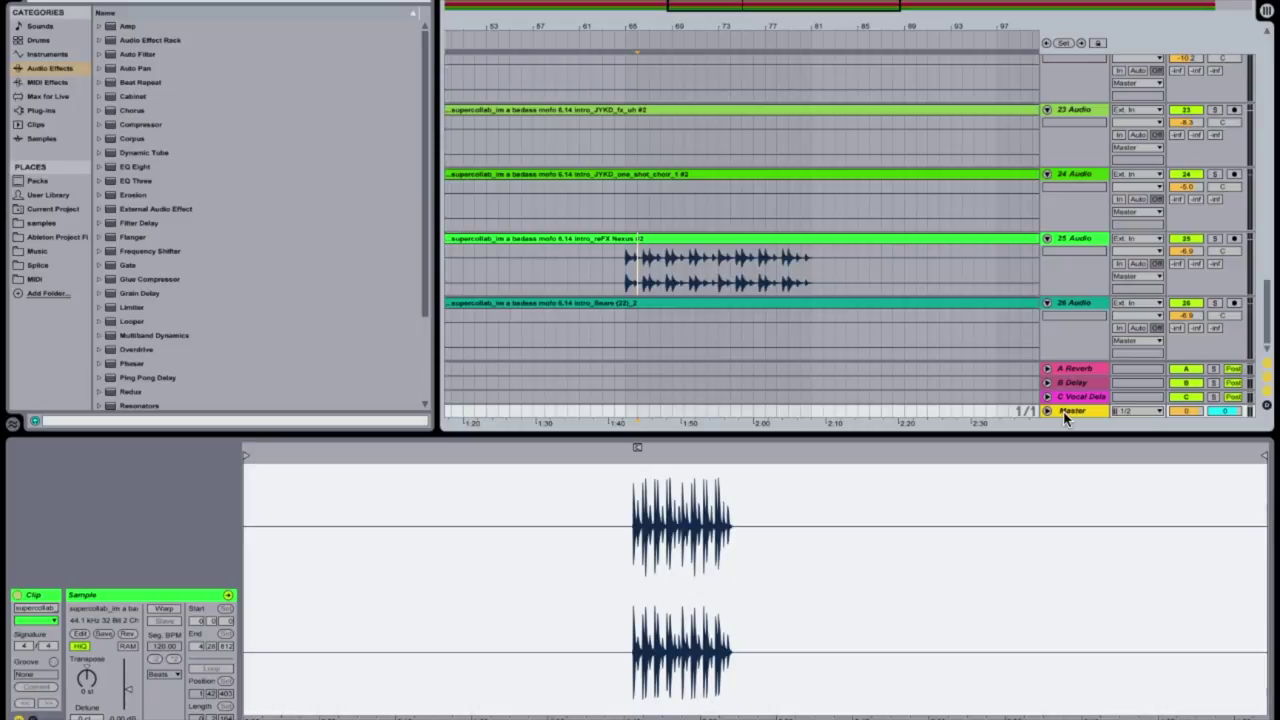
drag(155, 281, 1068, 418)
click(40, 636)
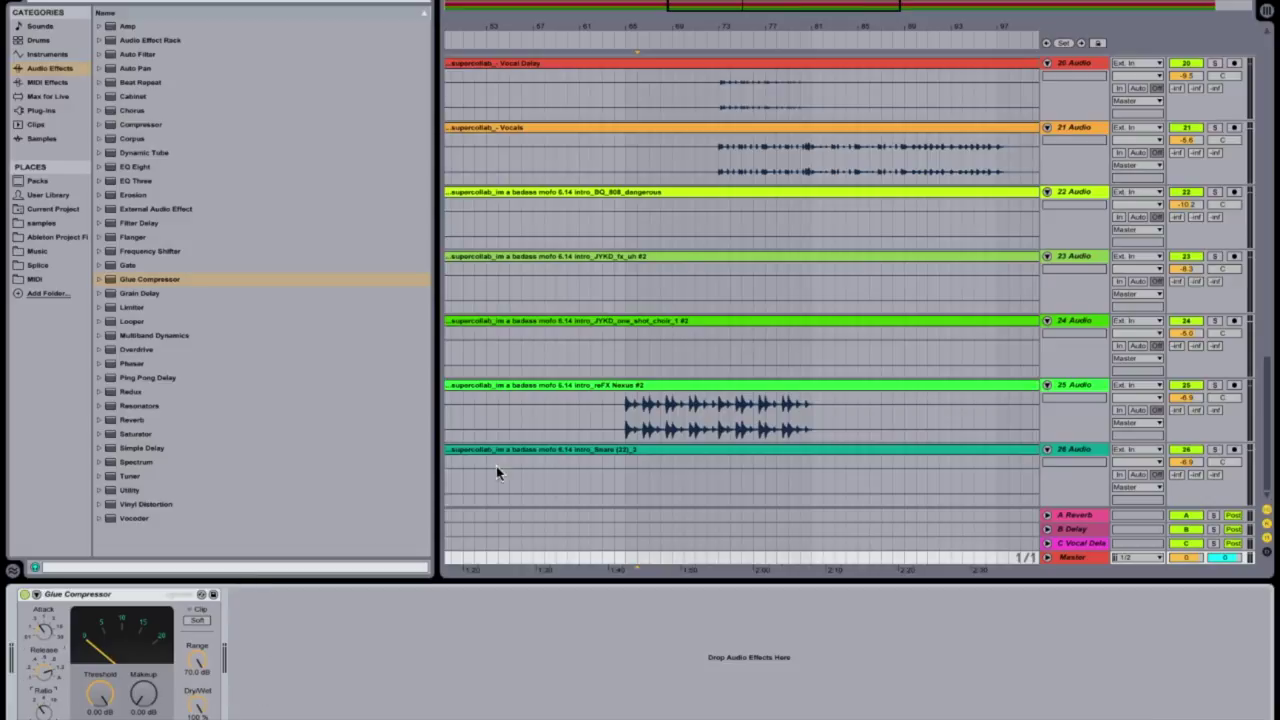
click(625, 346)
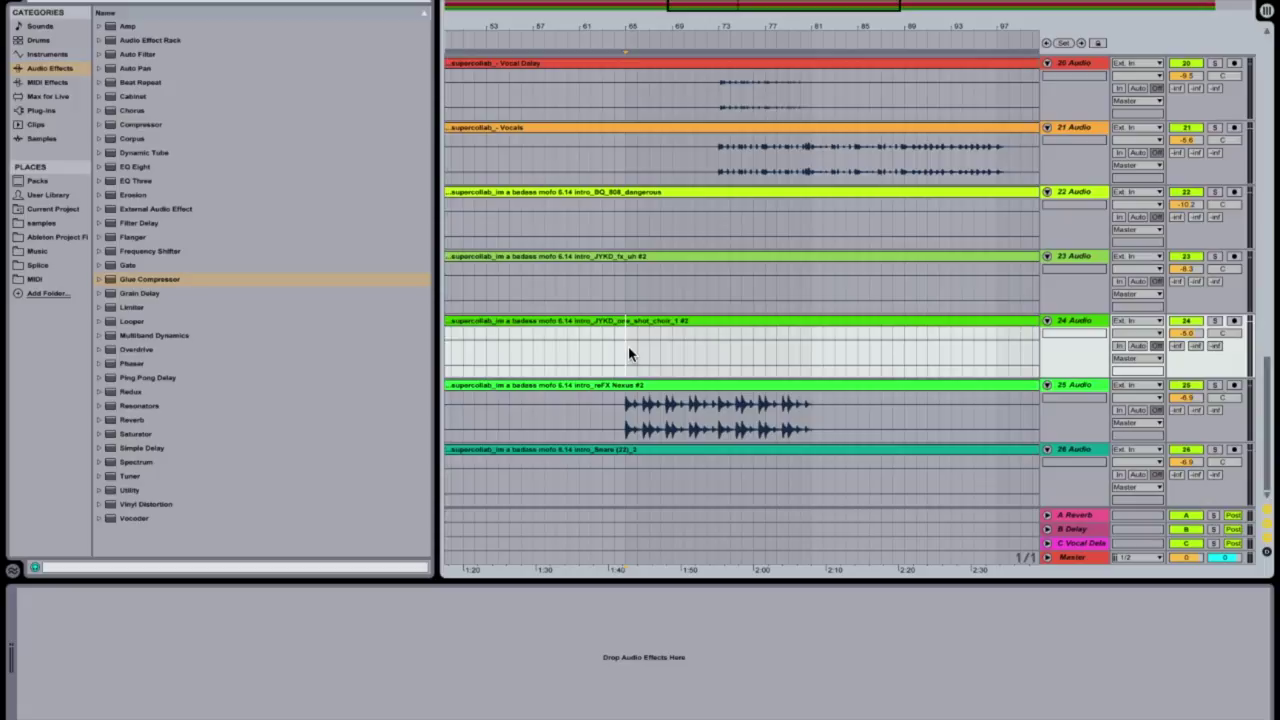
click(1079, 559)
drag(138, 702, 97, 709)
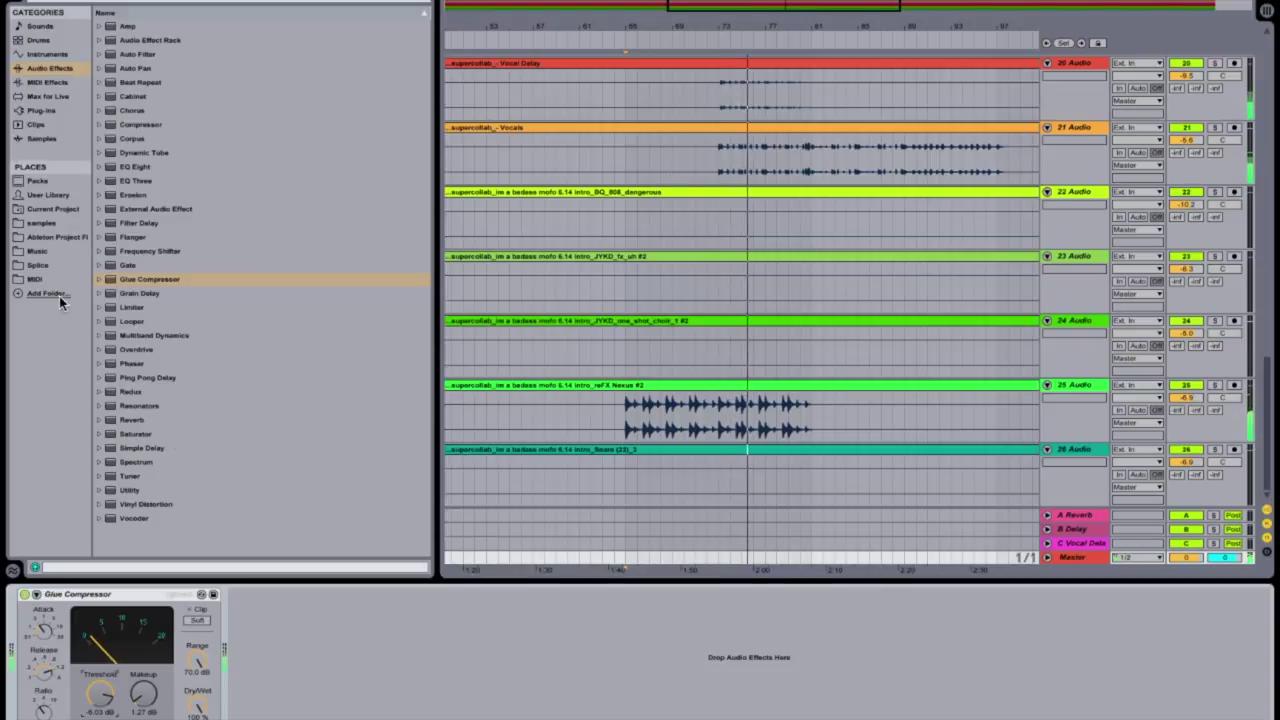
Add EQ Eight after the Glue Compressor, boosting 1.61 dB near 92 Hz, cutting 1.61 dB near 409 Hz and boosting 1.38 dB at 3.47 kHz
drag(135, 166, 309, 646)
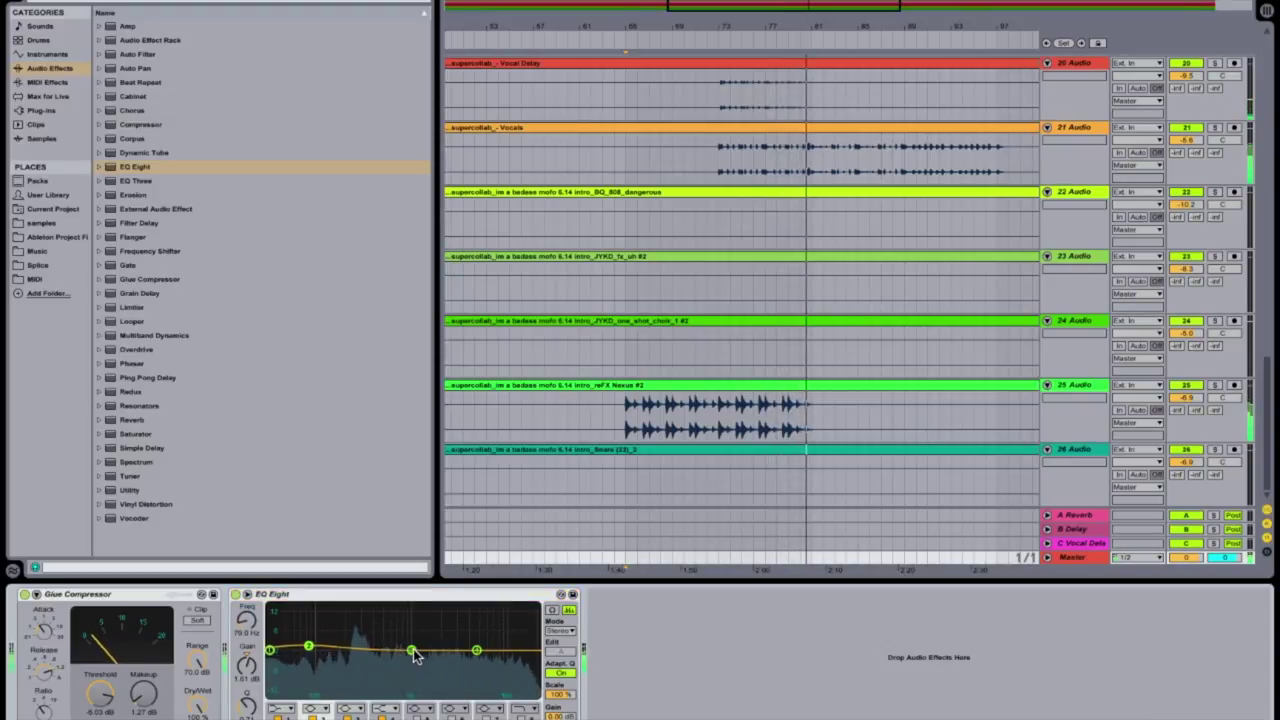
drag(307, 650, 315, 646)
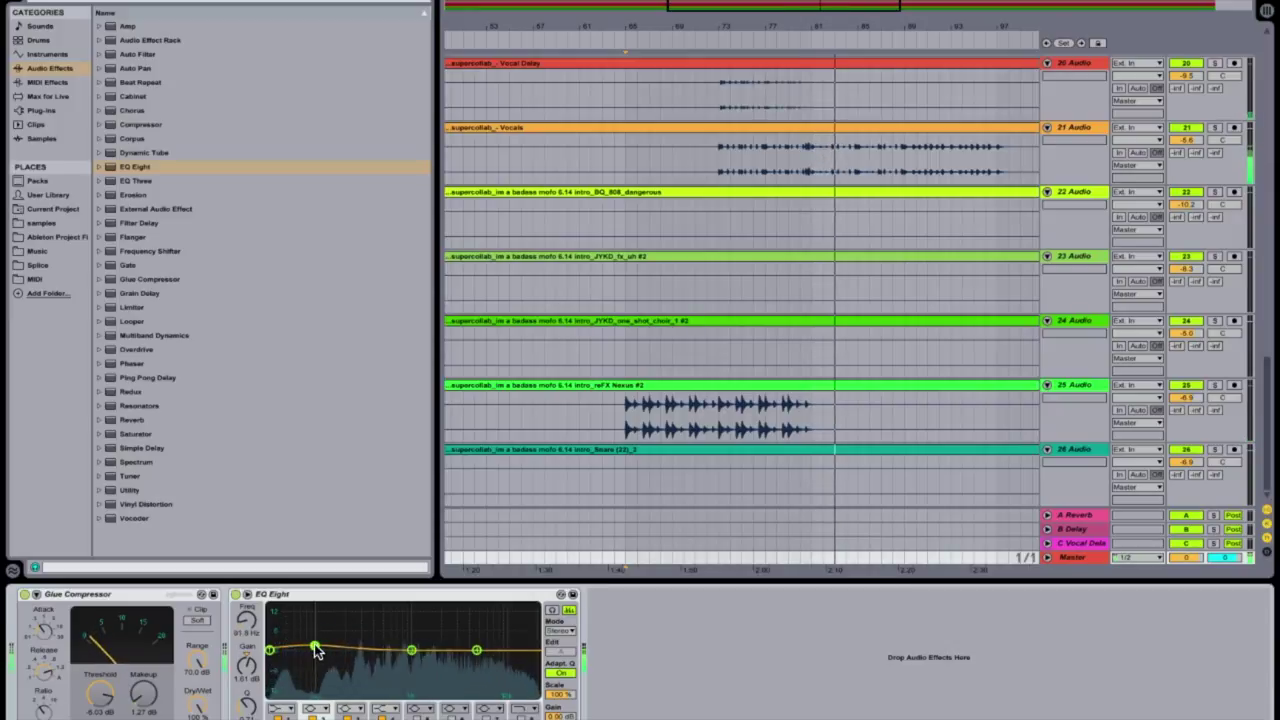
drag(411, 655, 376, 660)
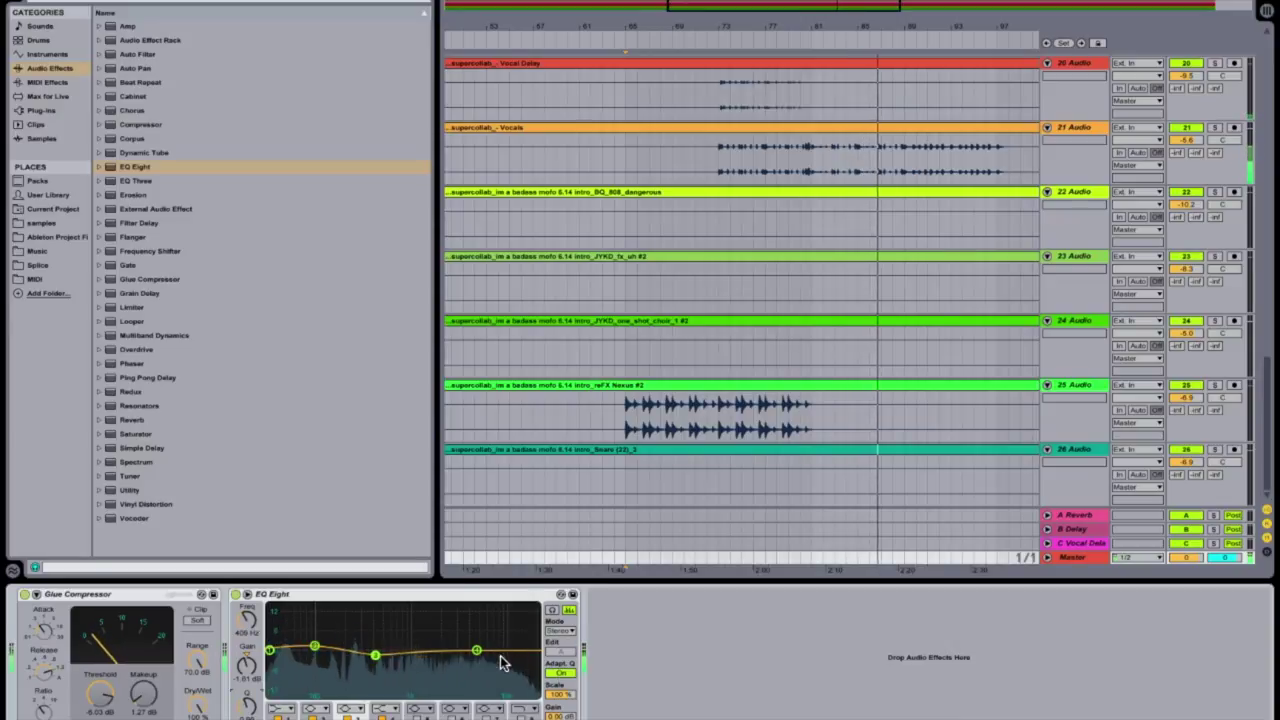
drag(477, 651, 461, 648)
Switch EQ Eight to M/S mode and, on the mid channel, enable the sixth band and move it beside the 3.47 kHz boost
click(560, 631)
click(560, 664)
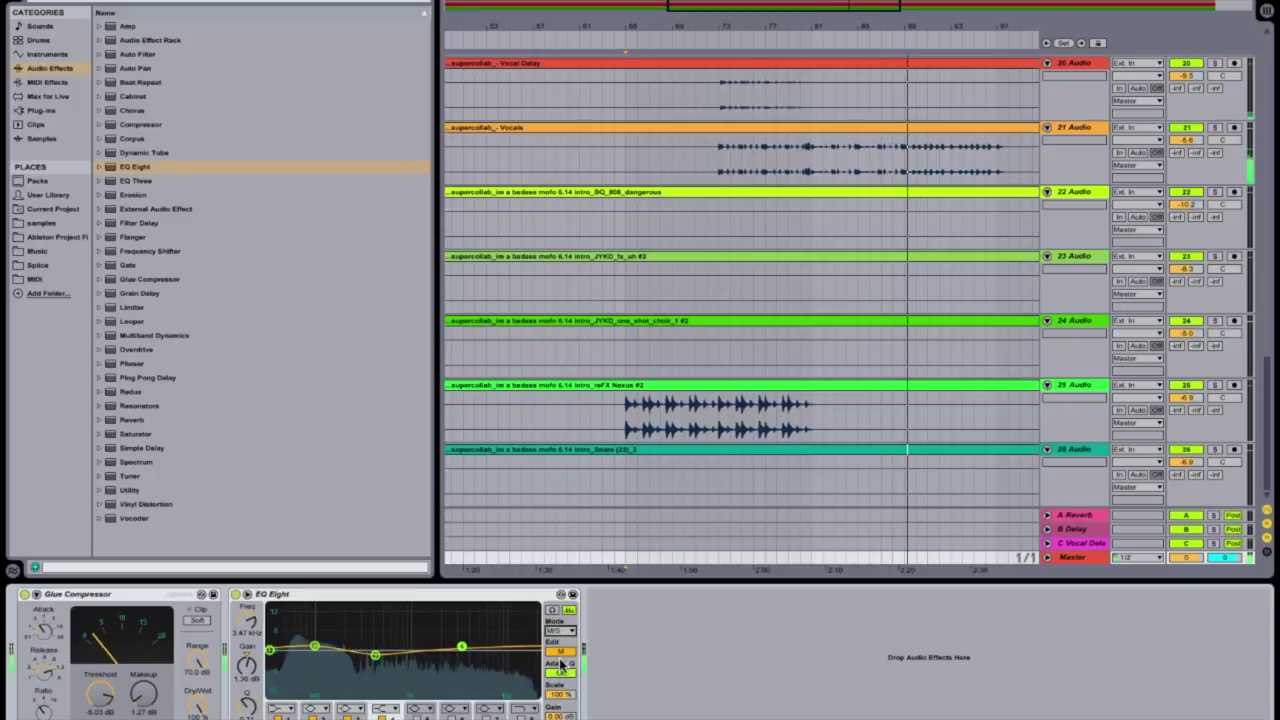
click(452, 717)
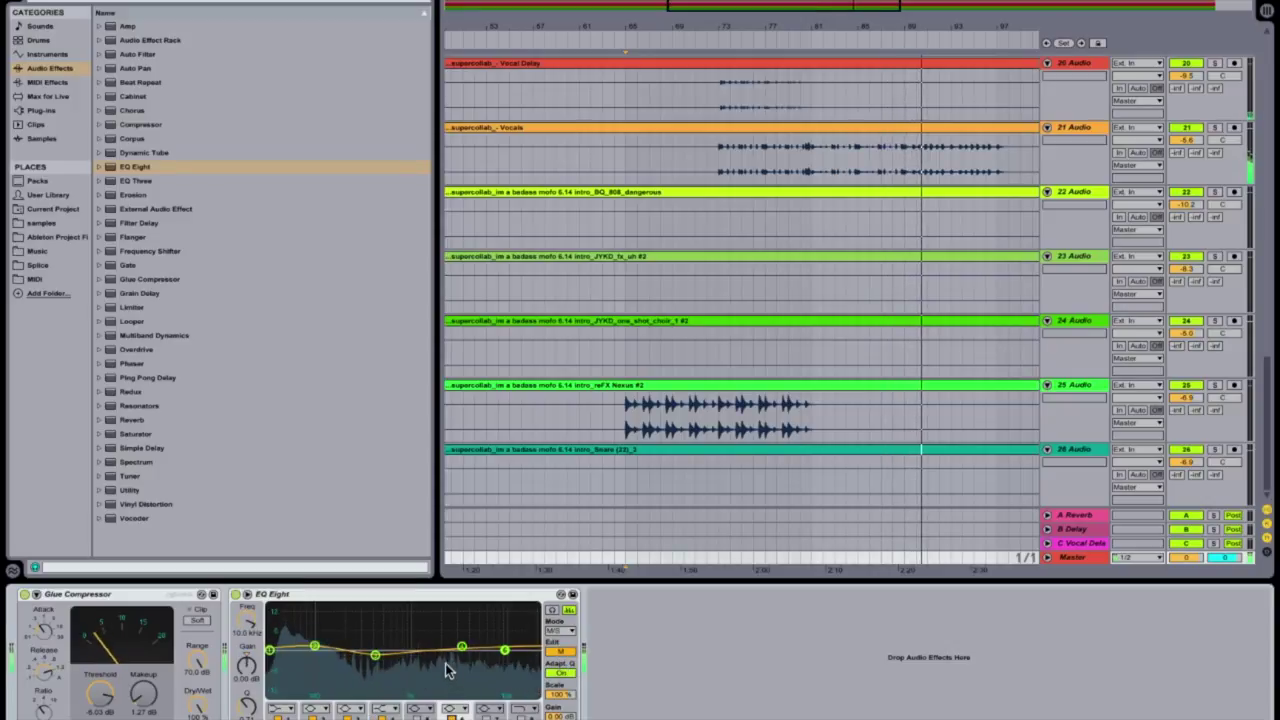
drag(507, 651, 464, 650)
On EQ Eight's side channel, enable a low cut at 208 Hz and boost about 1.1 dB at 2.41 kHz
click(560, 651)
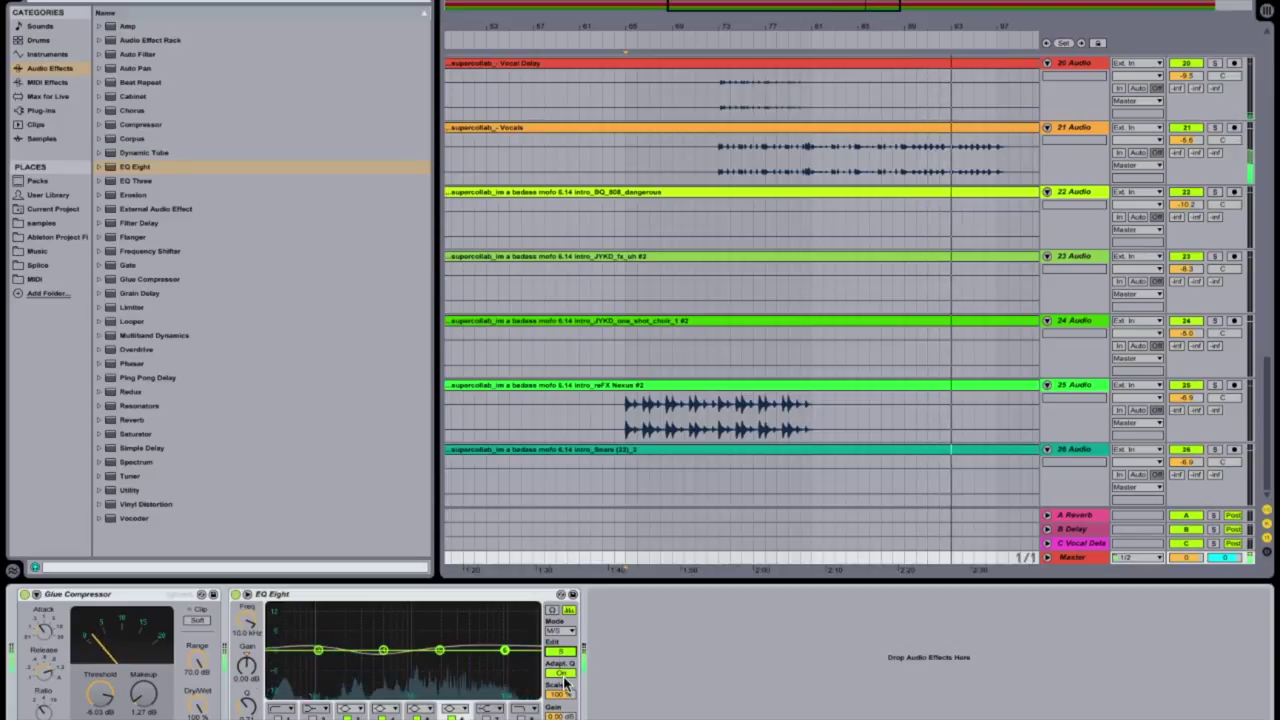
click(278, 717)
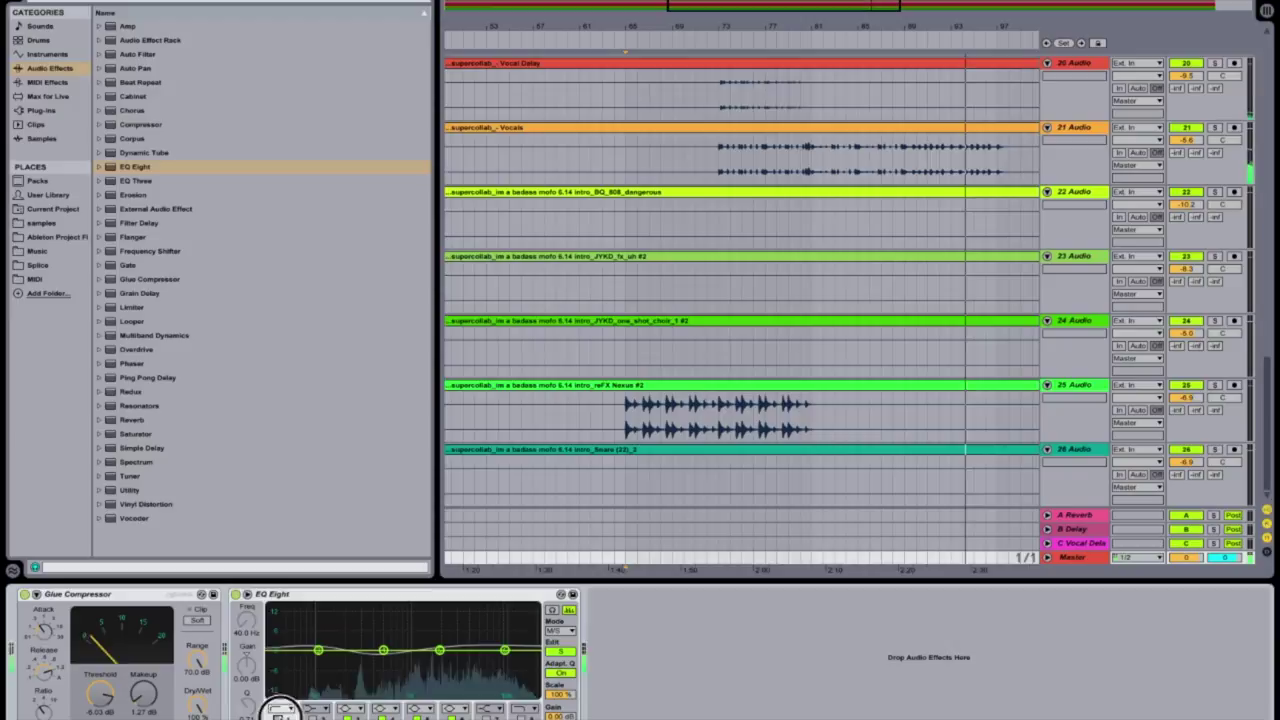
drag(281, 661, 349, 670)
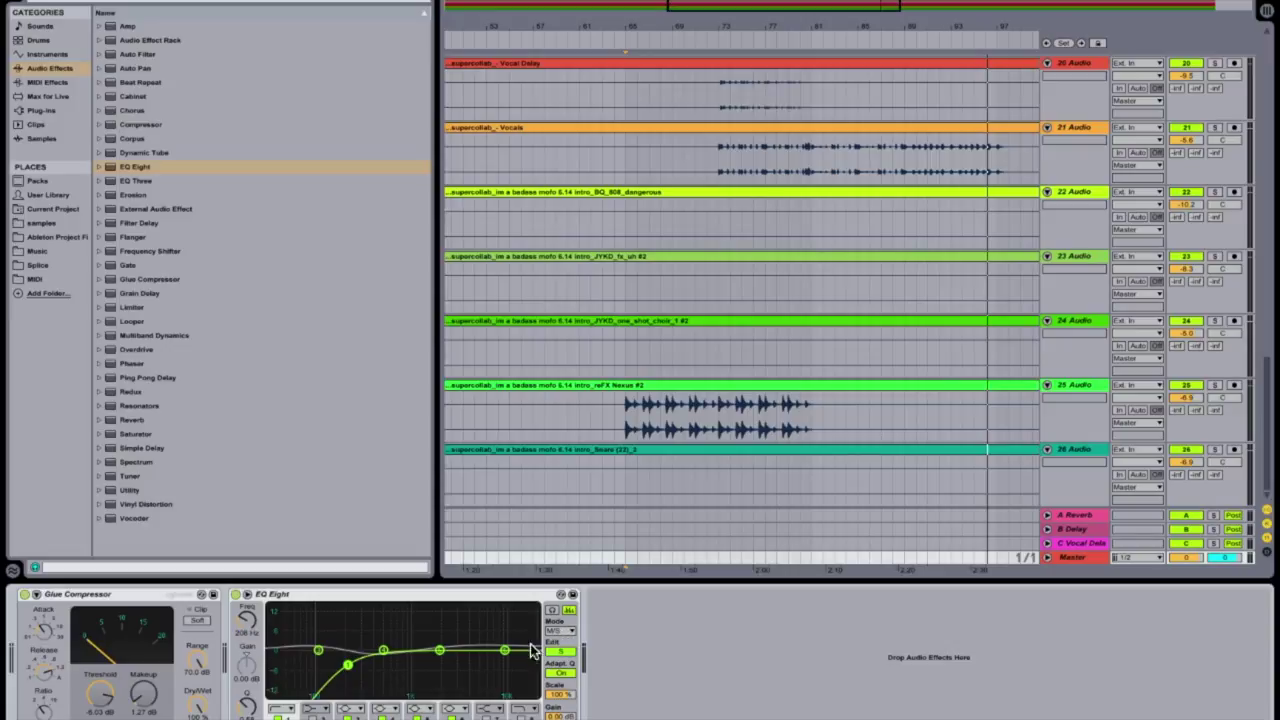
click(440, 652)
drag(442, 651, 446, 648)
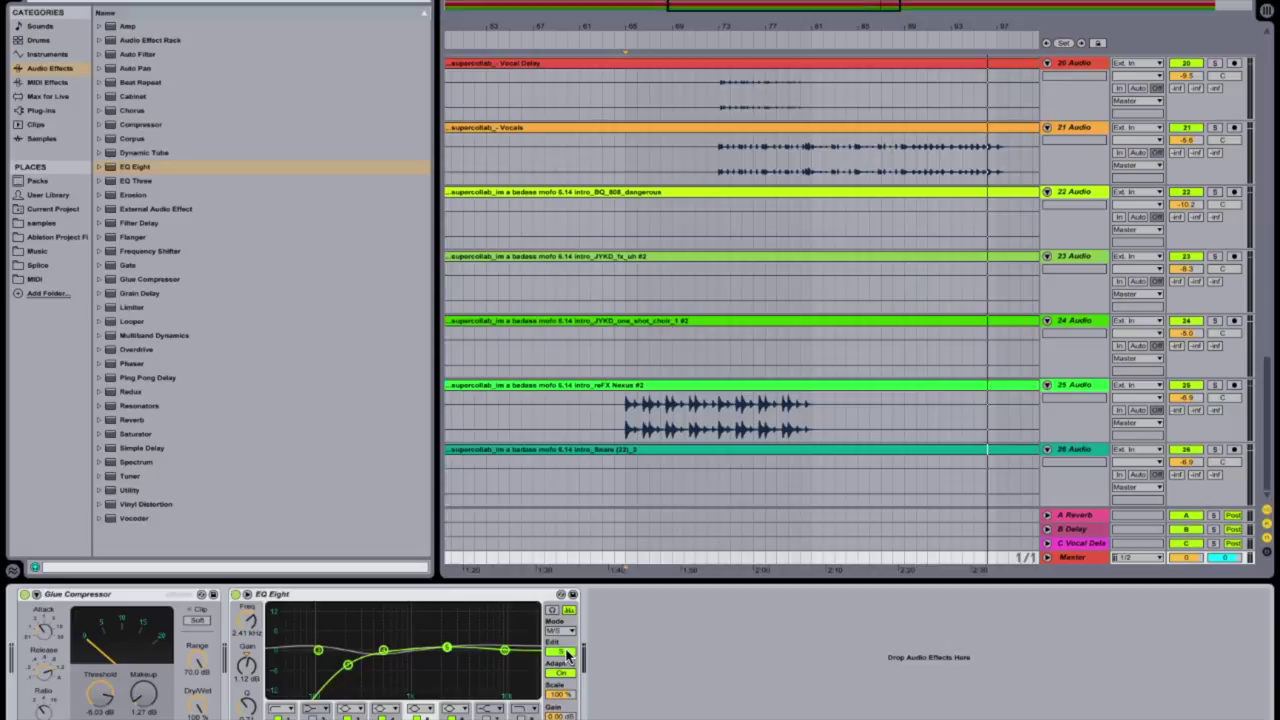
Return EQ Eight to the mid channel and set the low-mid cut's frequency to 354 Hz
click(564, 652)
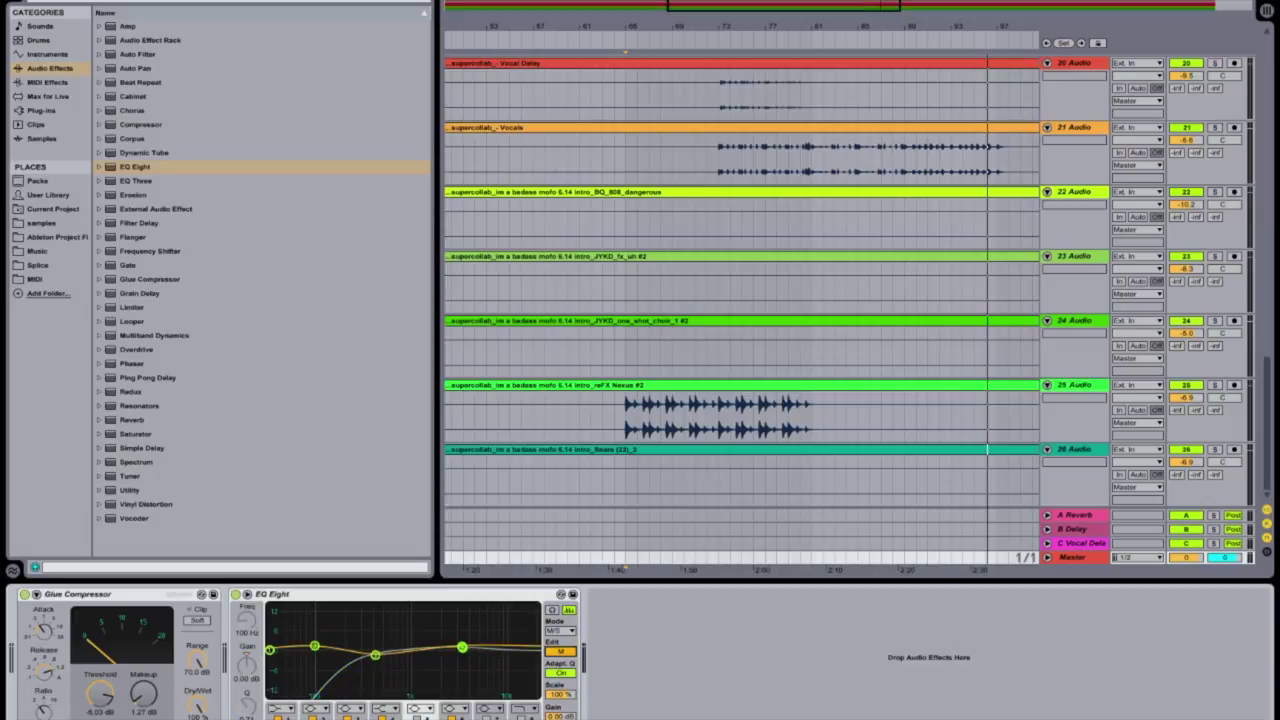
click(374, 655)
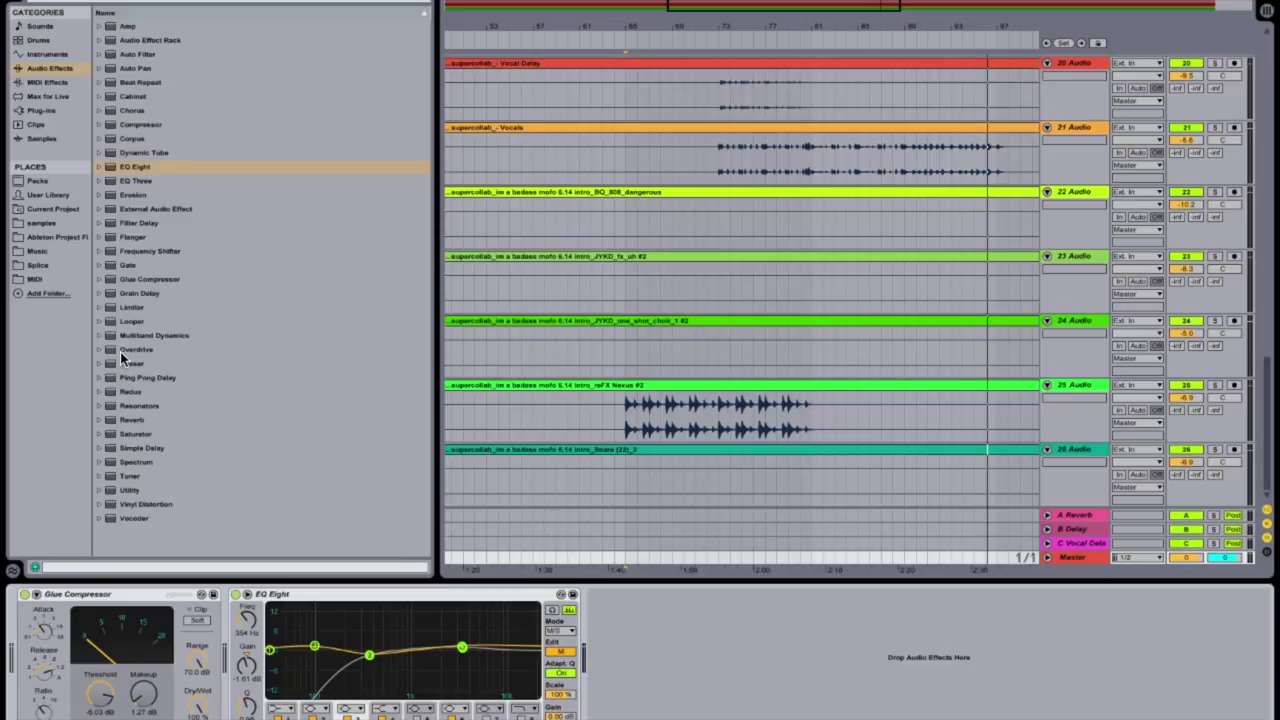
Add Vinyl Distortion after EQ Eight with crackle volume 0.17 and tracing frequency 2.07 kHz, adjusting the pinch band and auditioning it in playback
drag(146, 509, 615, 657)
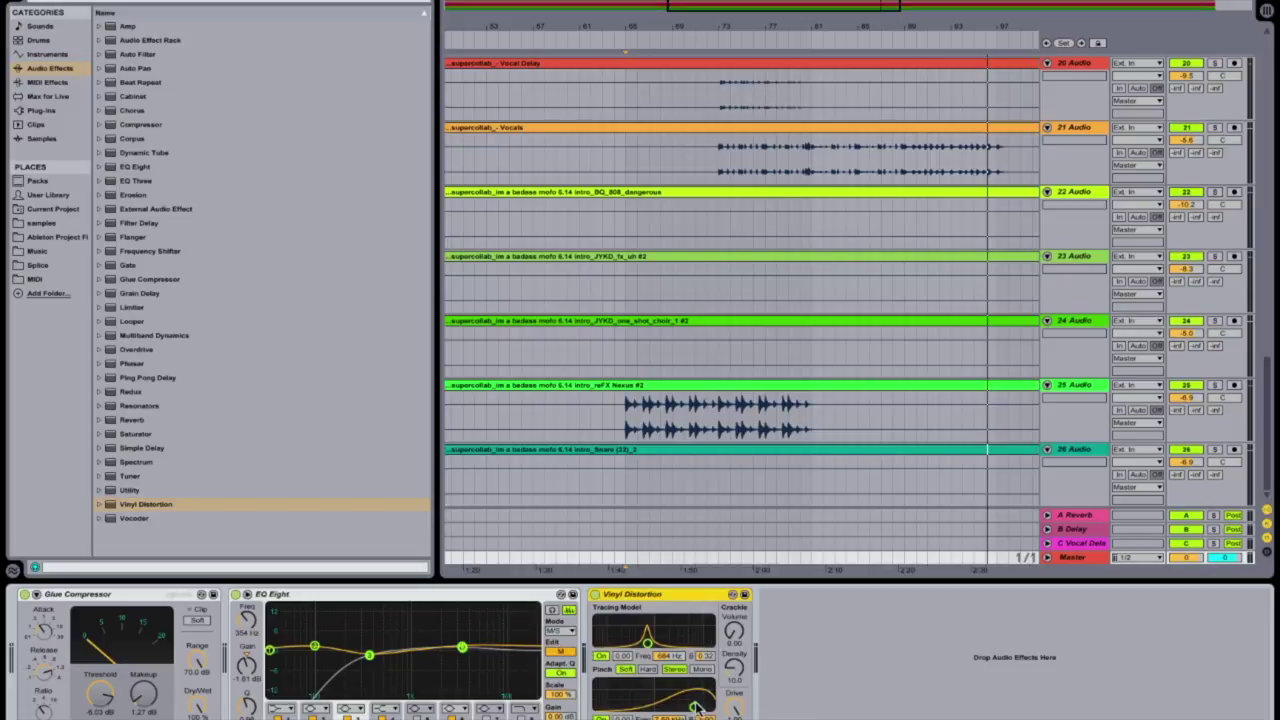
drag(690, 708, 691, 707)
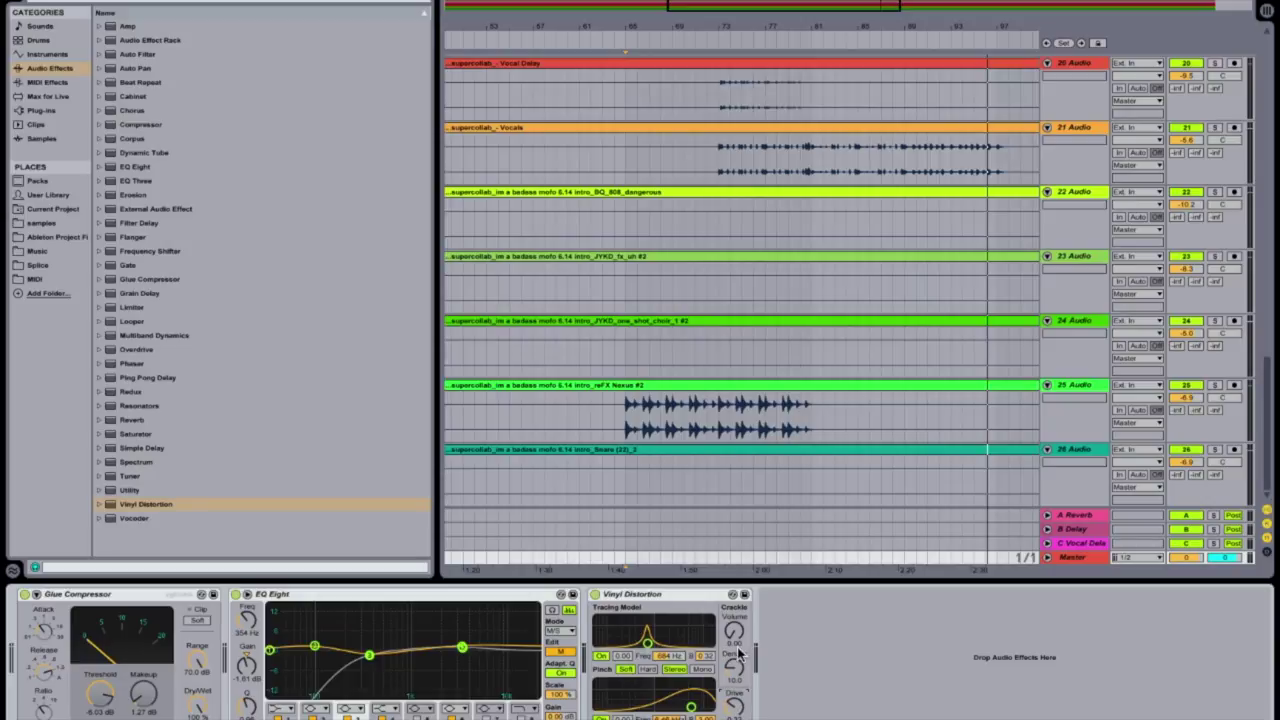
key(space)
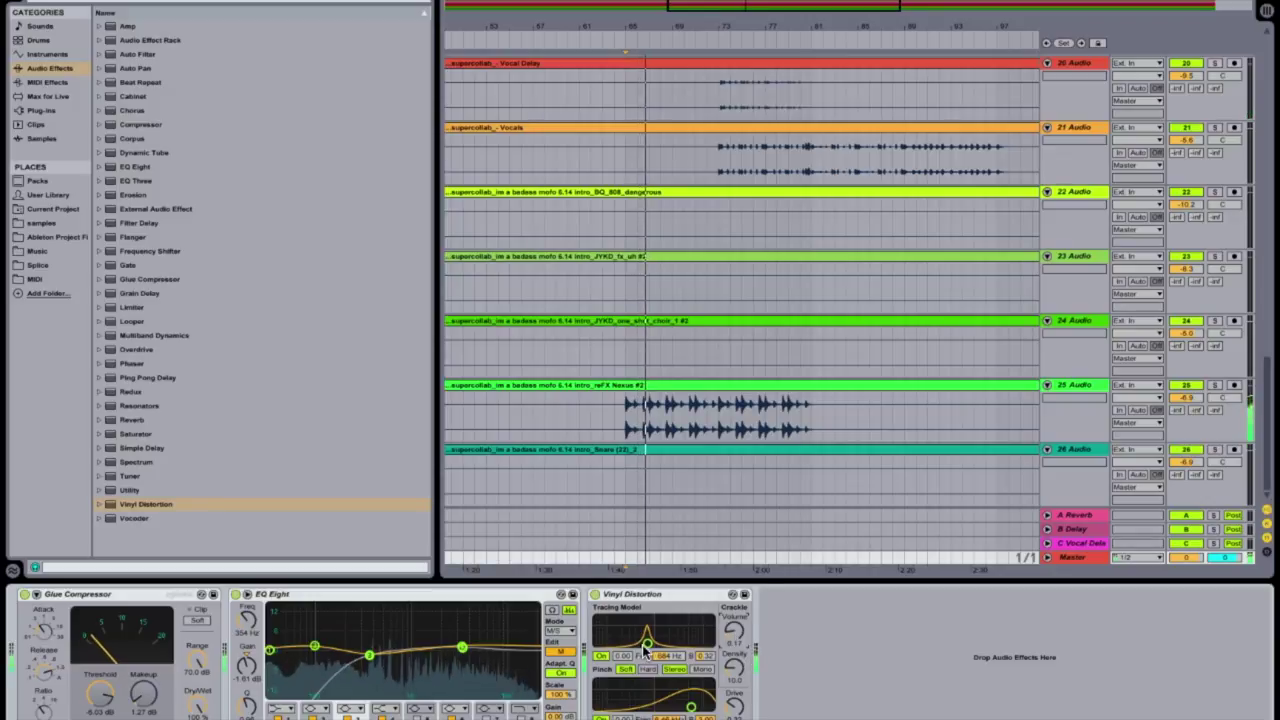
drag(647, 642, 668, 642)
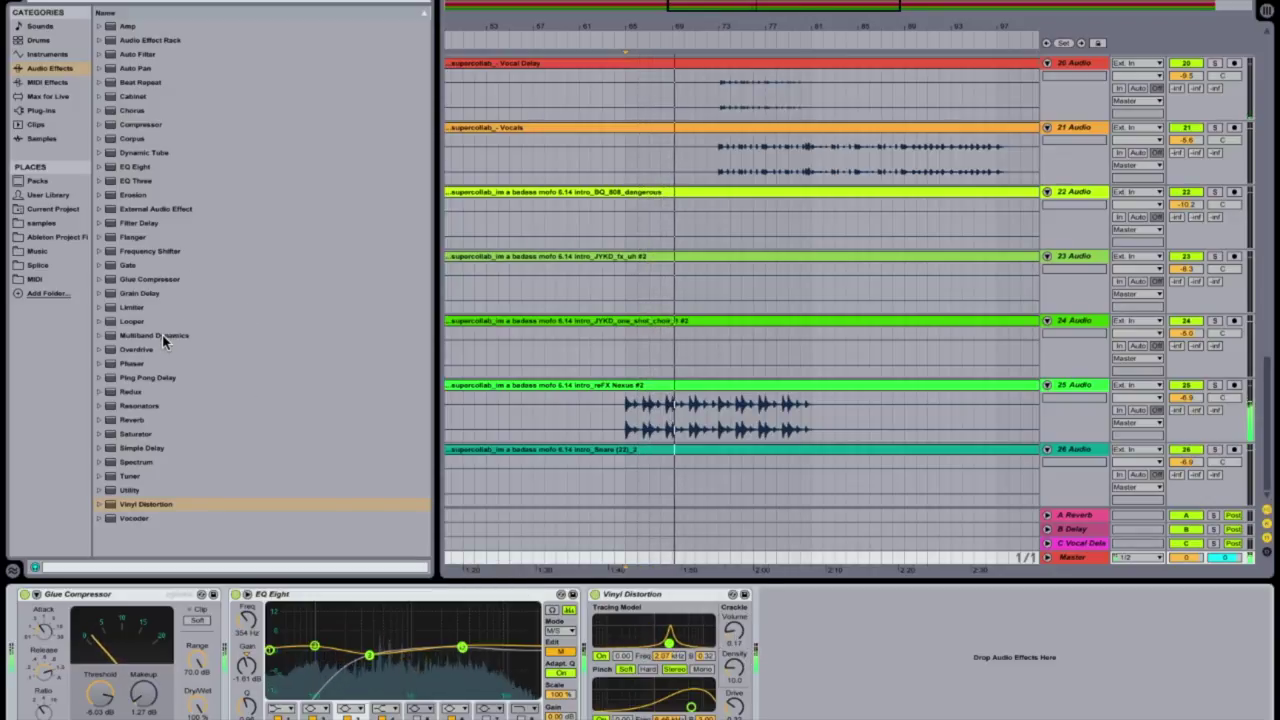
Add Multiband Dynamics after Vinyl Distortion with split frequencies of 195 Hz and 2.40 kHz, and reduce the vinyl crackle volume to 0.13
drag(162, 335, 790, 644)
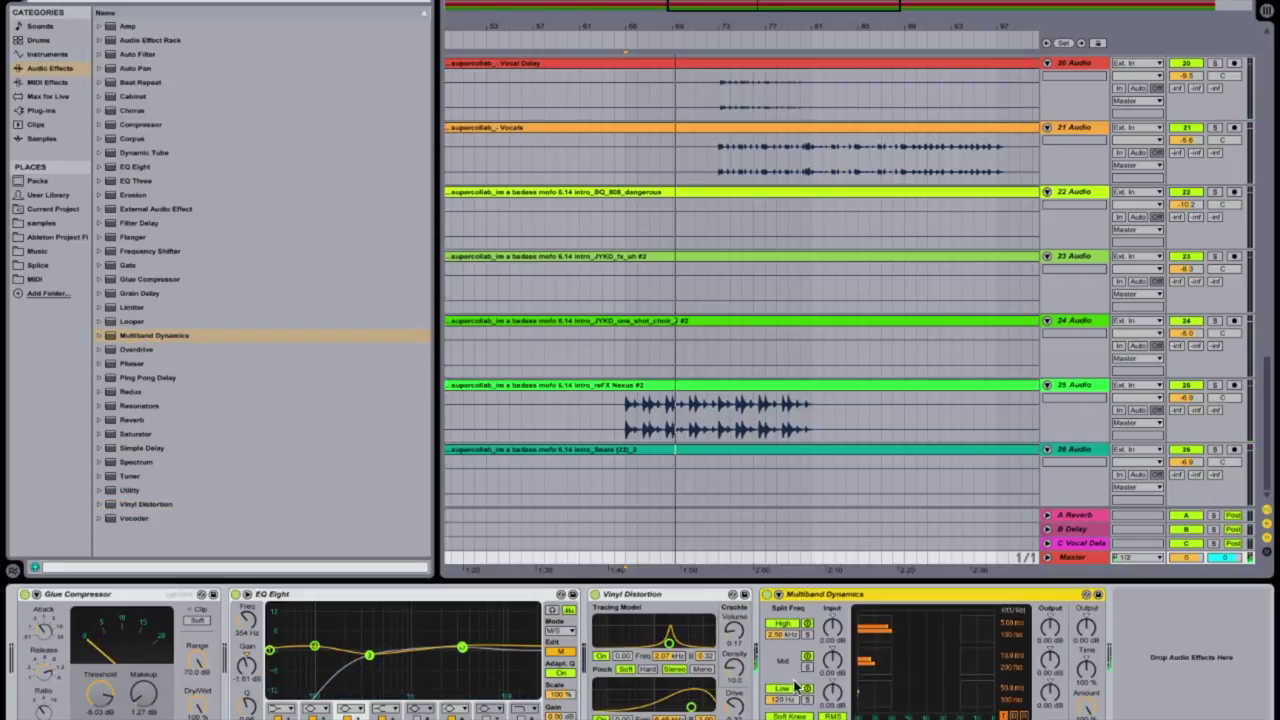
click(731, 644)
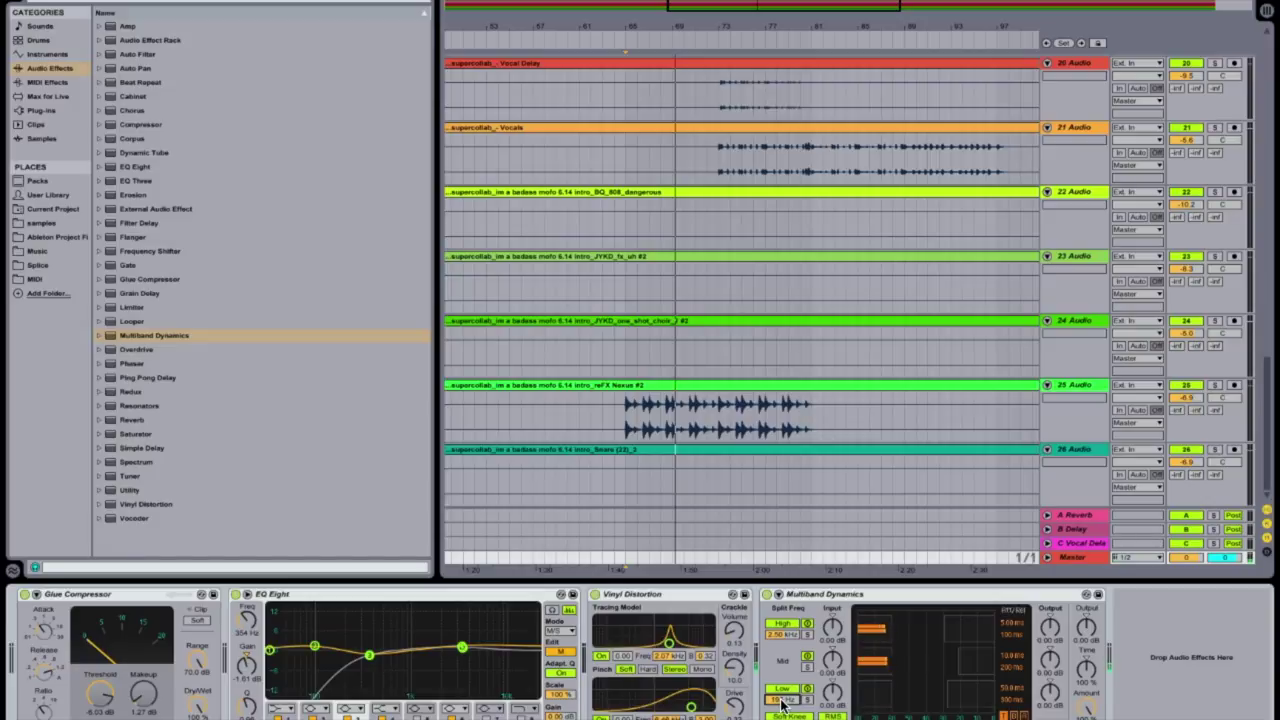
scroll(788, 636, down, 1)
key(space)
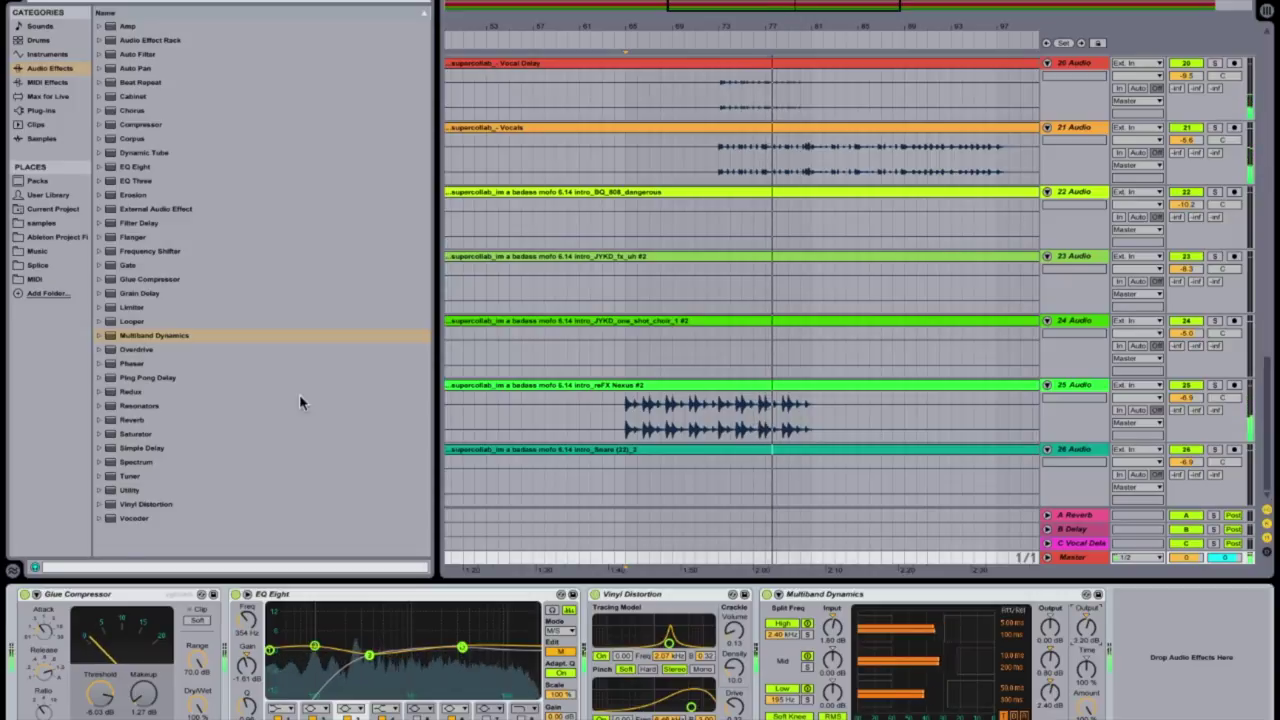
Append a second Glue Compressor with -7.94 dB threshold and 4.44 dB makeup to the Master chain, followed by a Limiter with a -1.50 dB ceiling
drag(137, 281, 1183, 647)
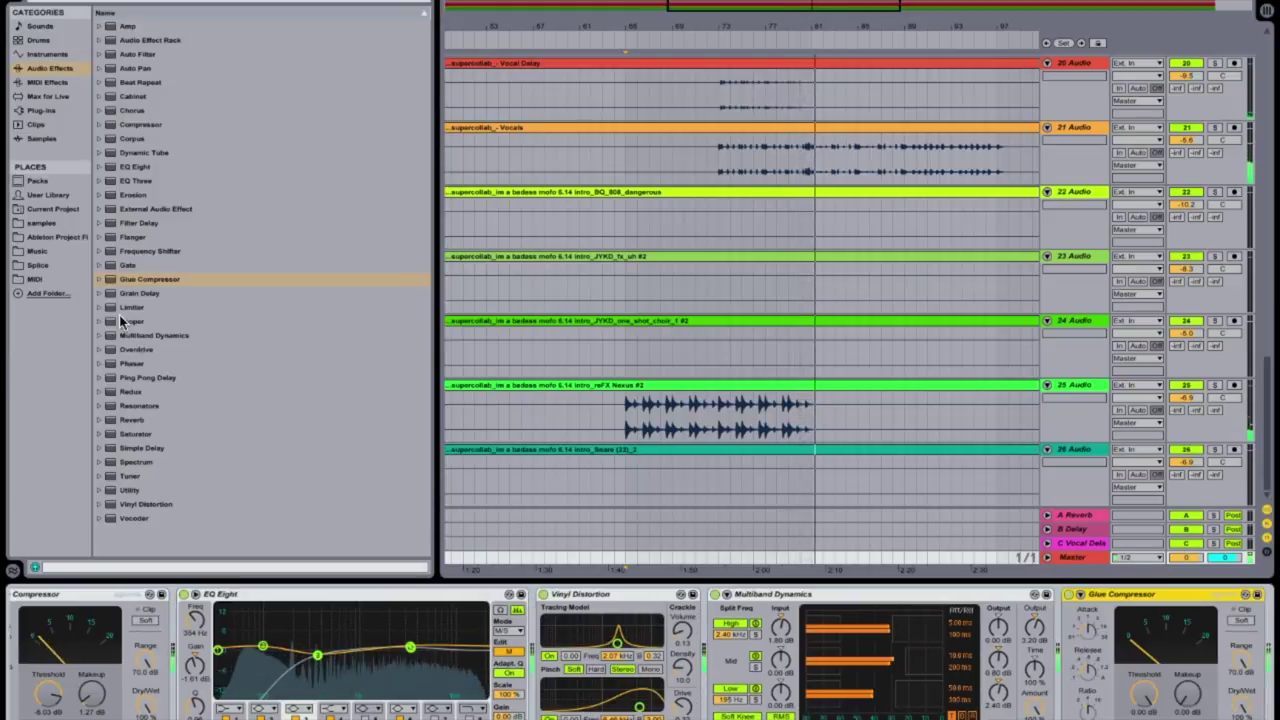
drag(129, 309, 1235, 670)
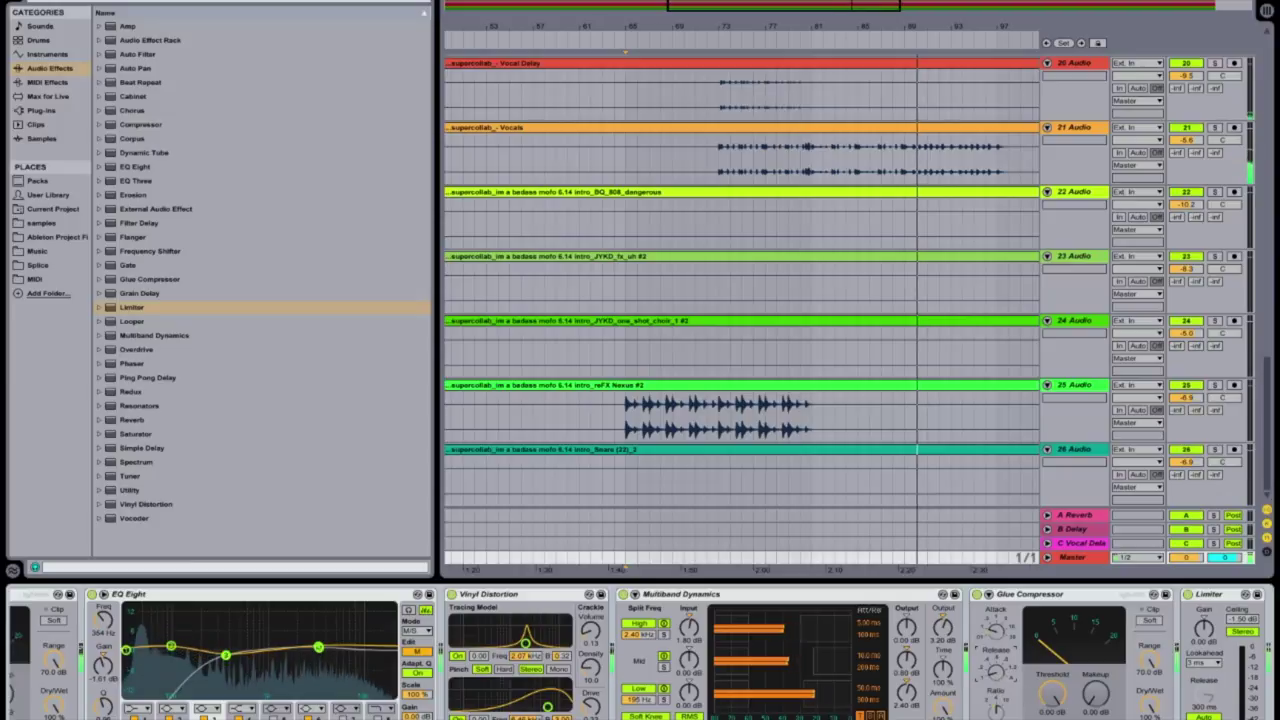
drag(1052, 692, 1052, 712)
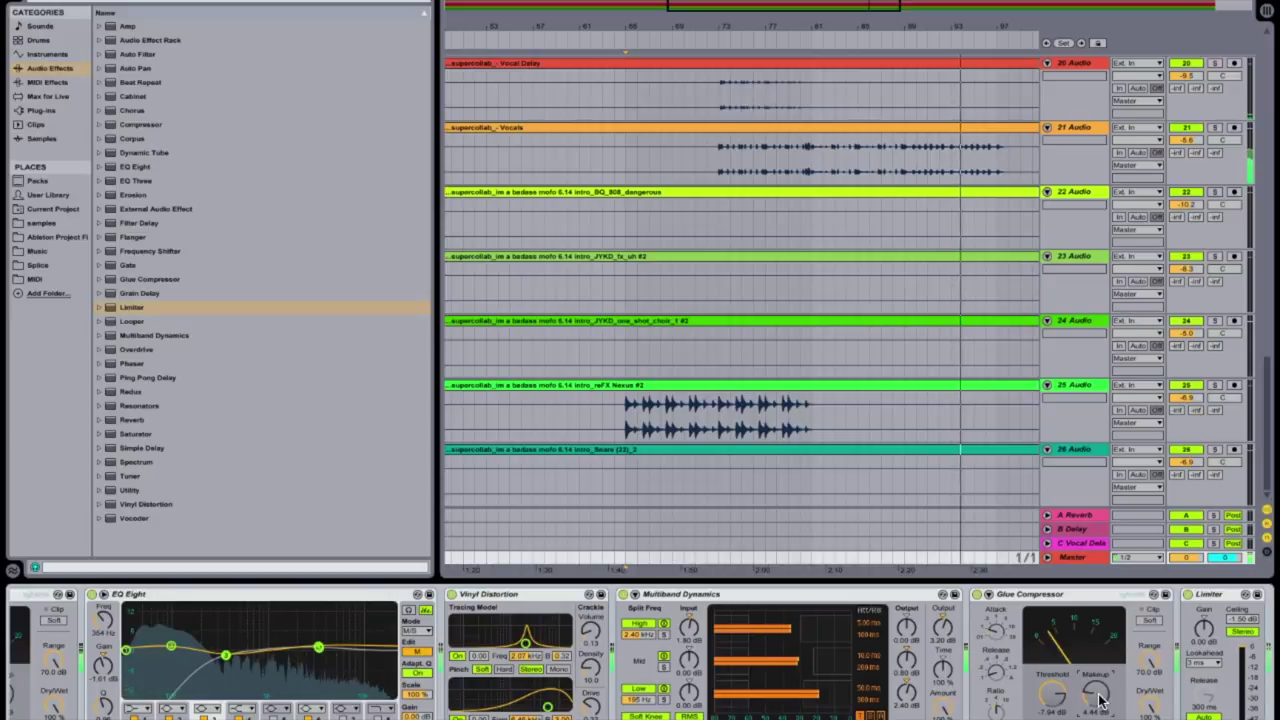
In an enlarged Session View mixer, turn off Vinyl Distortion and reset the Master track's peak level indicator
key(Tab)
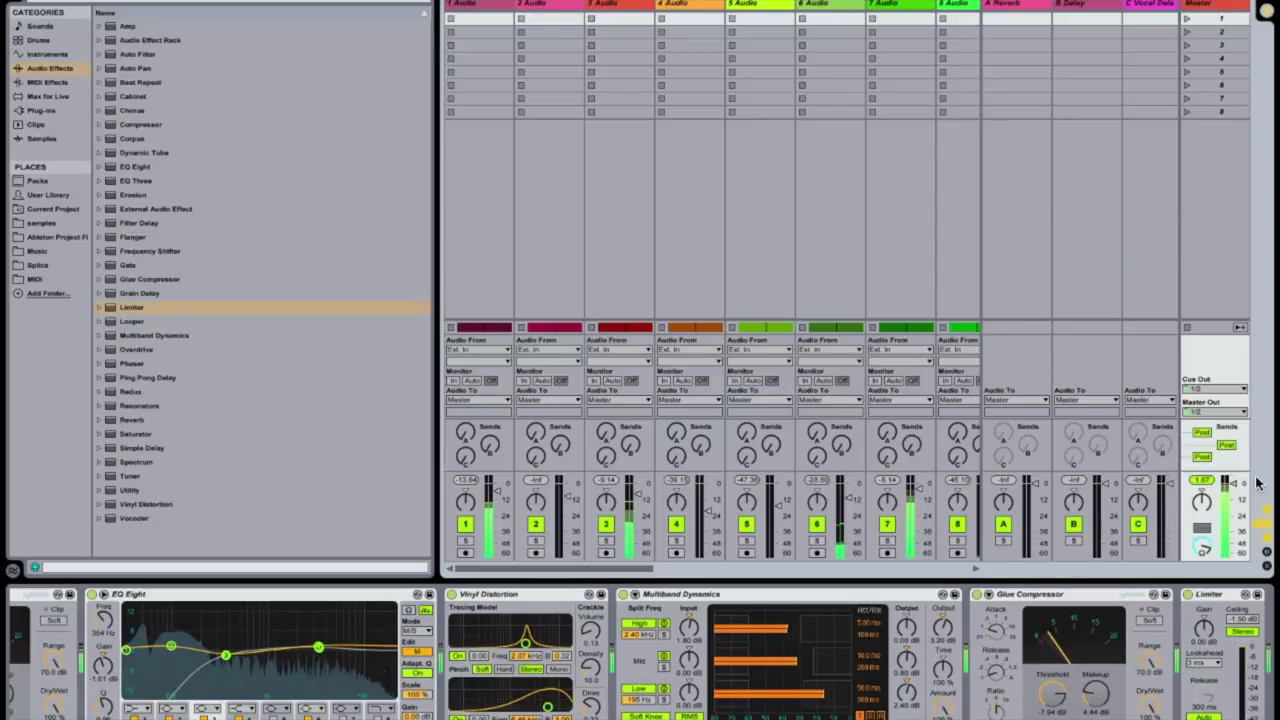
drag(1222, 471, 1222, 232)
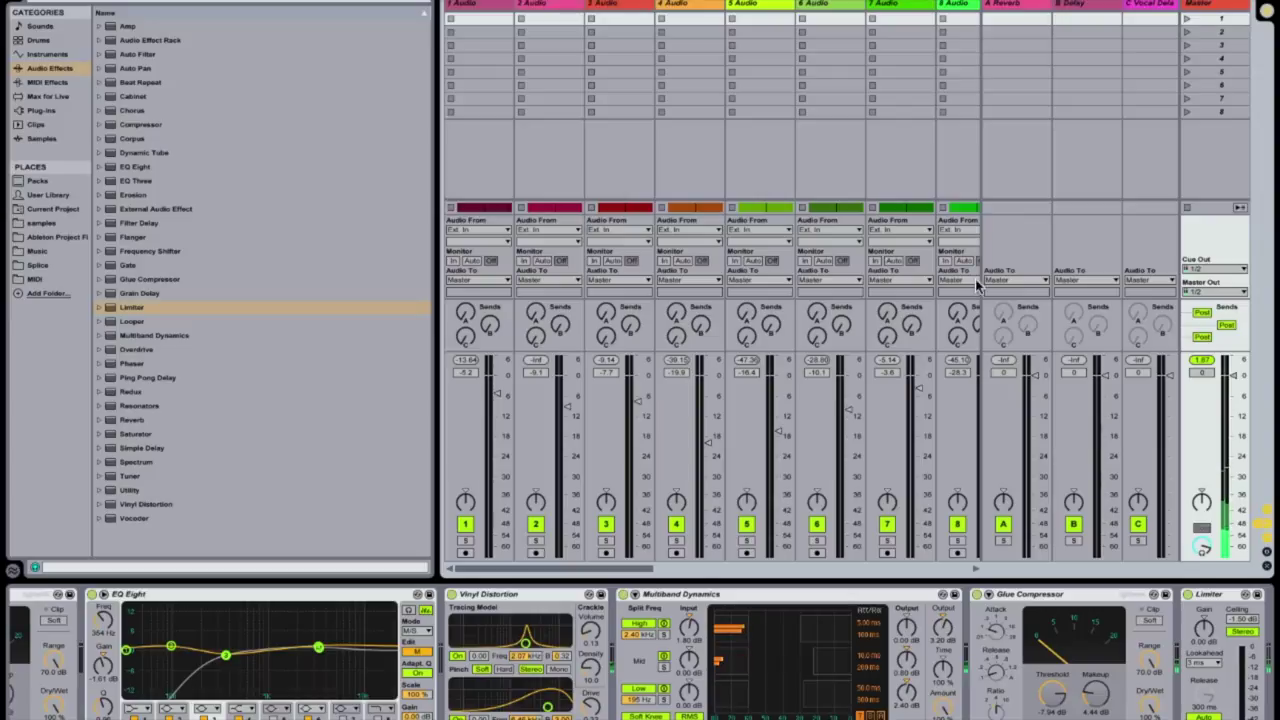
click(451, 594)
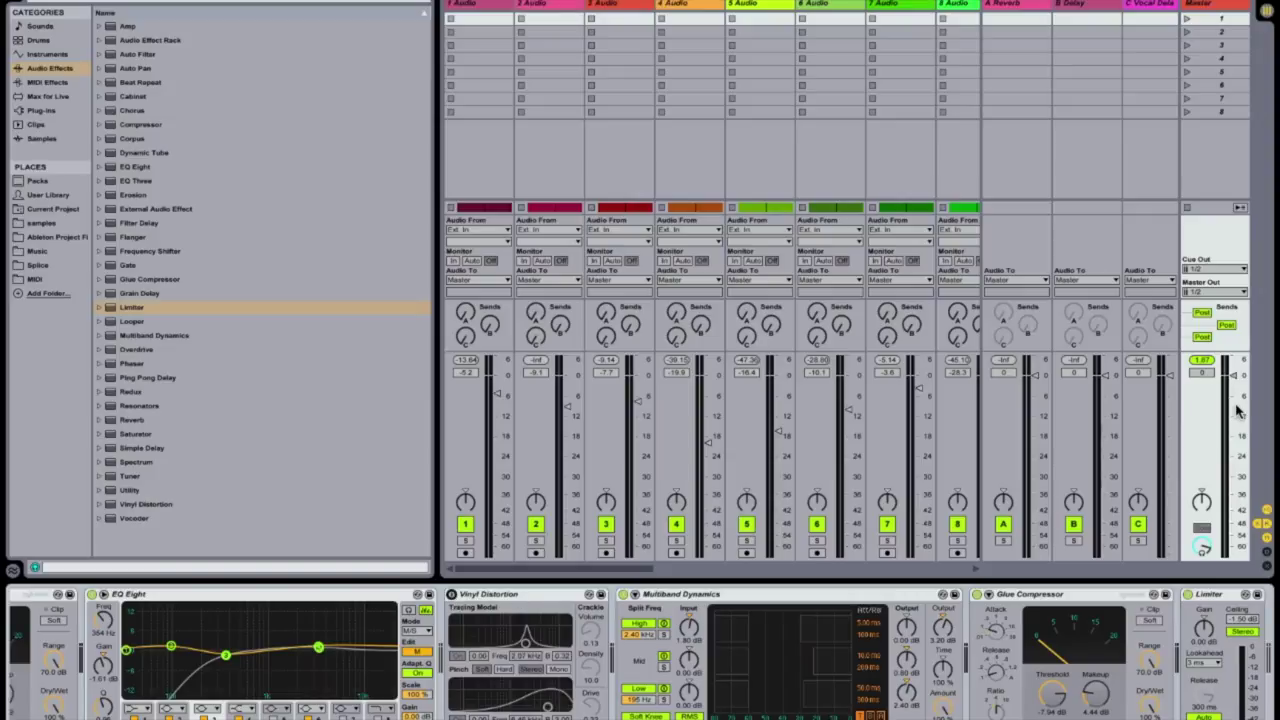
click(1213, 351)
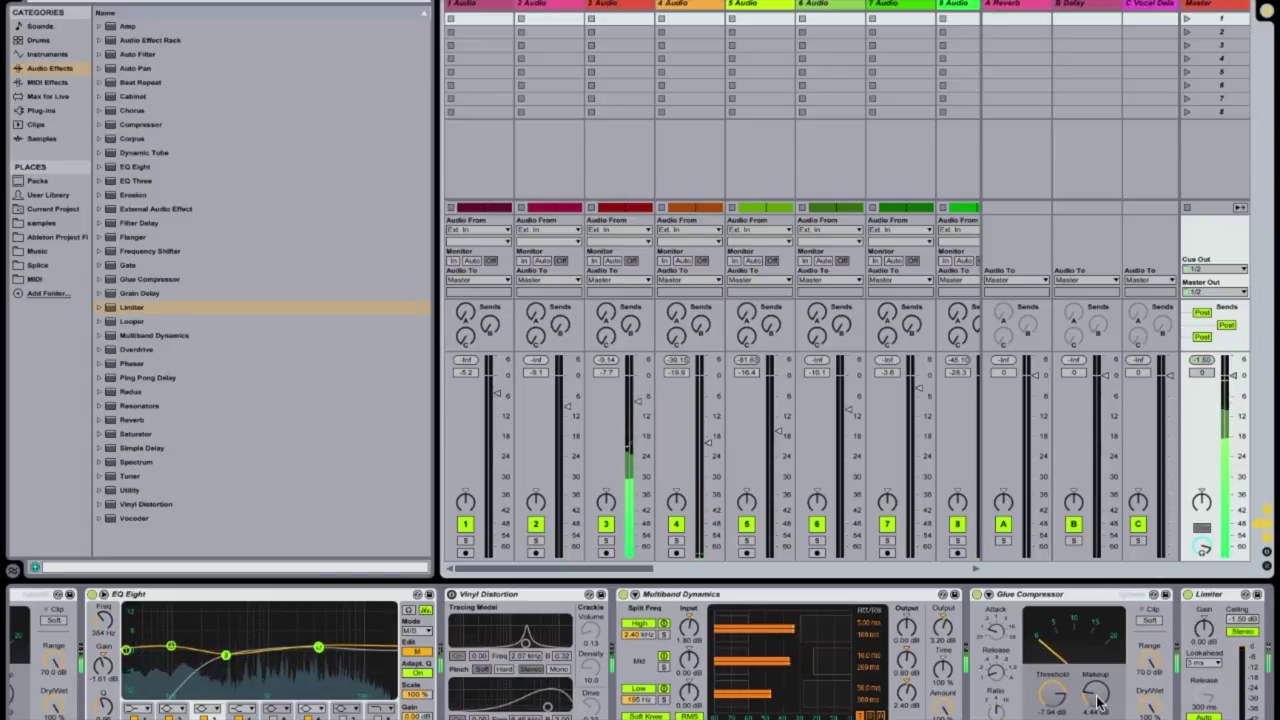
Set the Limiter's ceiling to -0.19 dB during playback
click(943, 630)
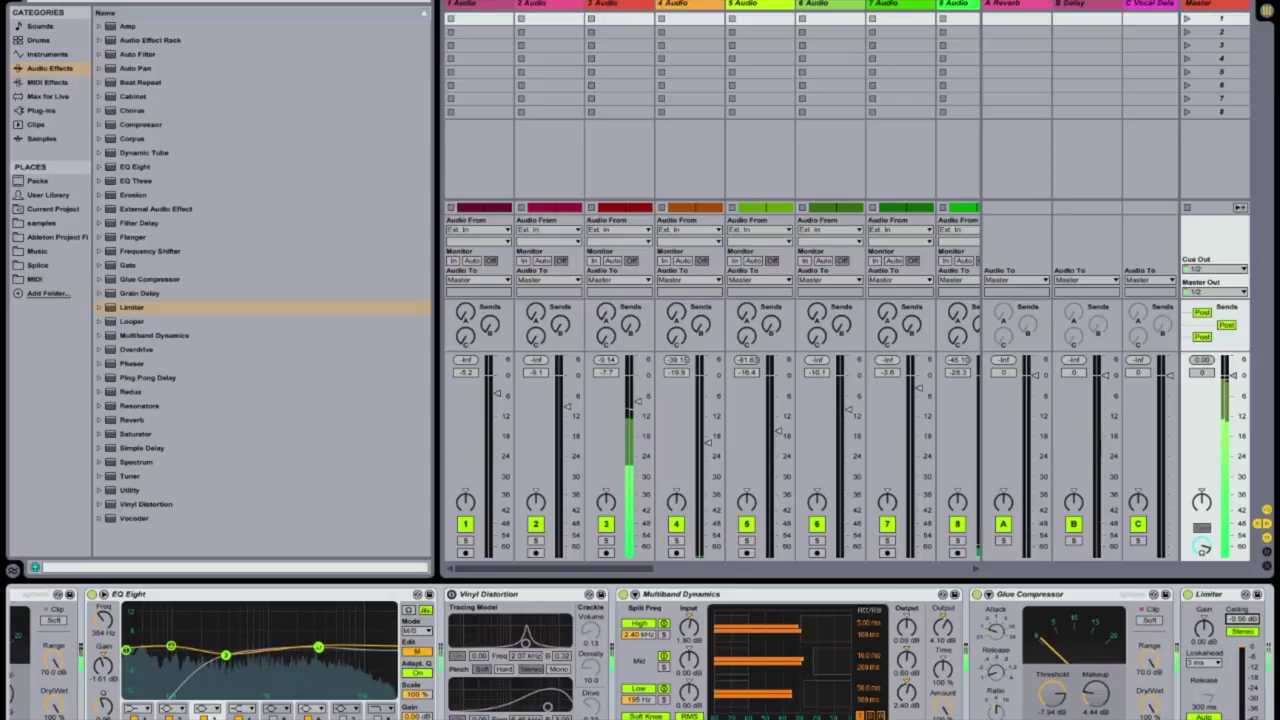
drag(1241, 620, 1241, 596)
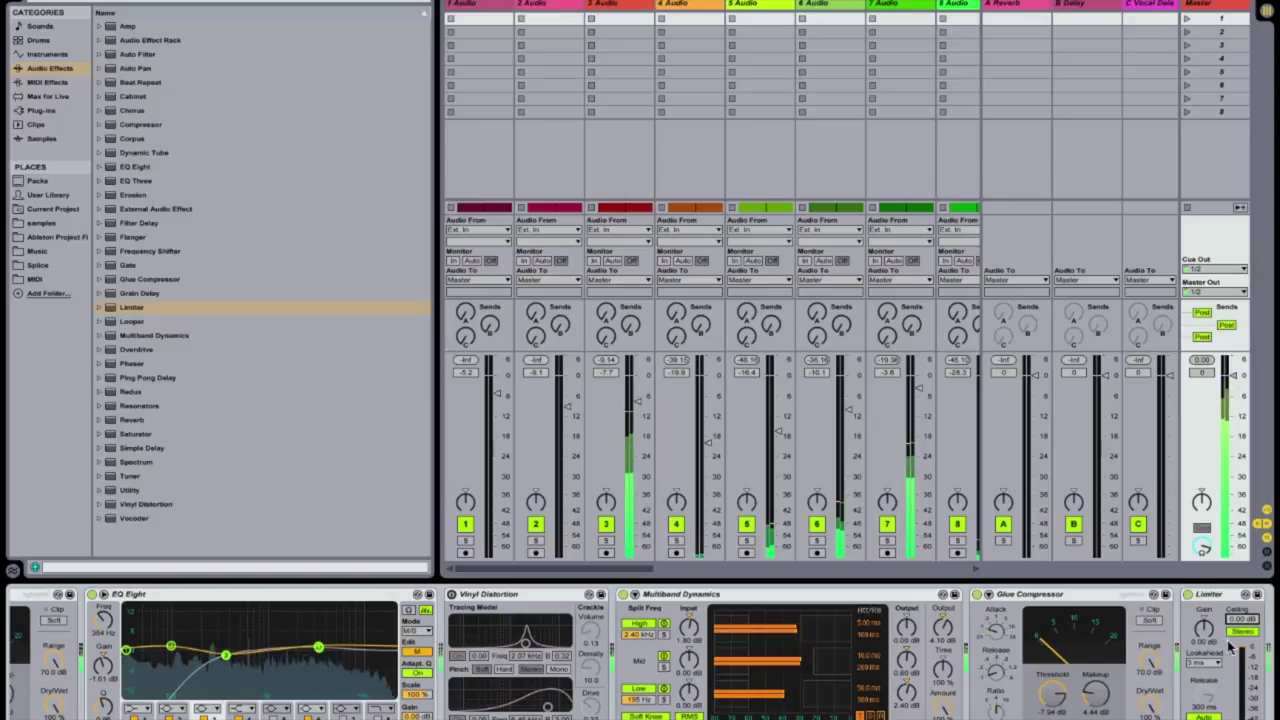
drag(1242, 621, 1242, 631)
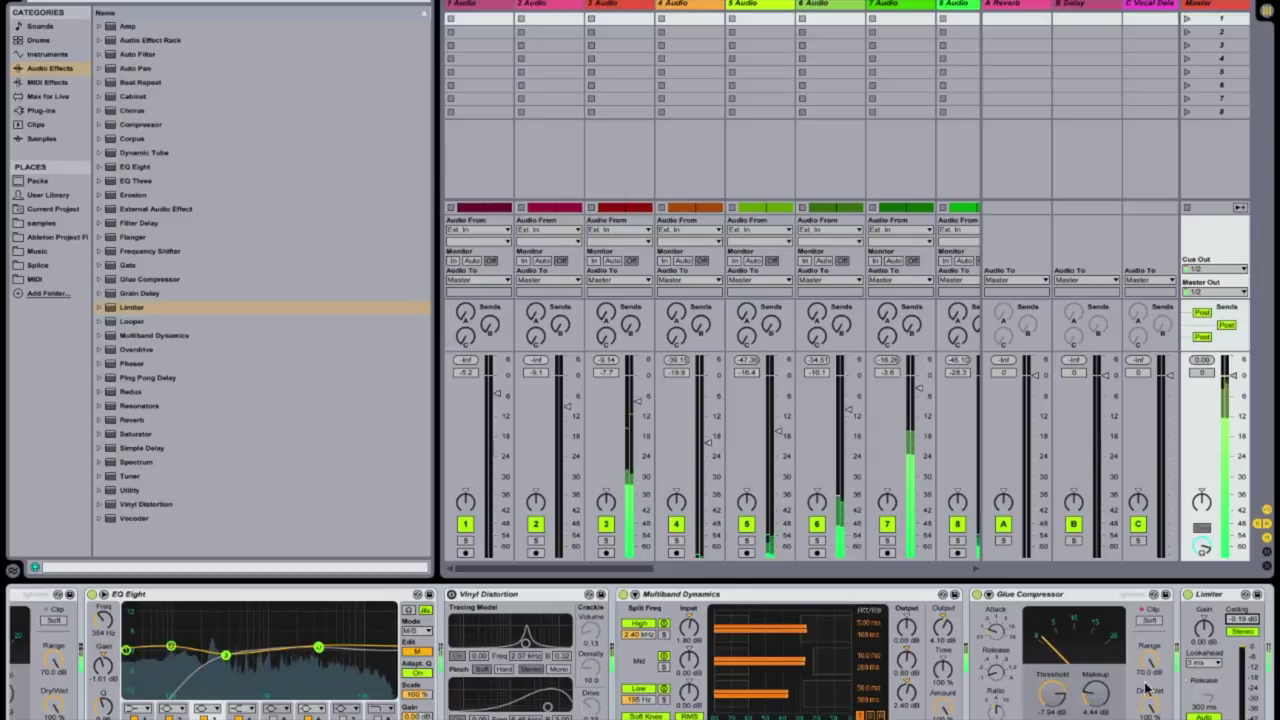
Raise the second Glue Compressor's makeup gain and fine-tune the Multiband Dynamics output gain during playback
drag(1105, 705, 1105, 690)
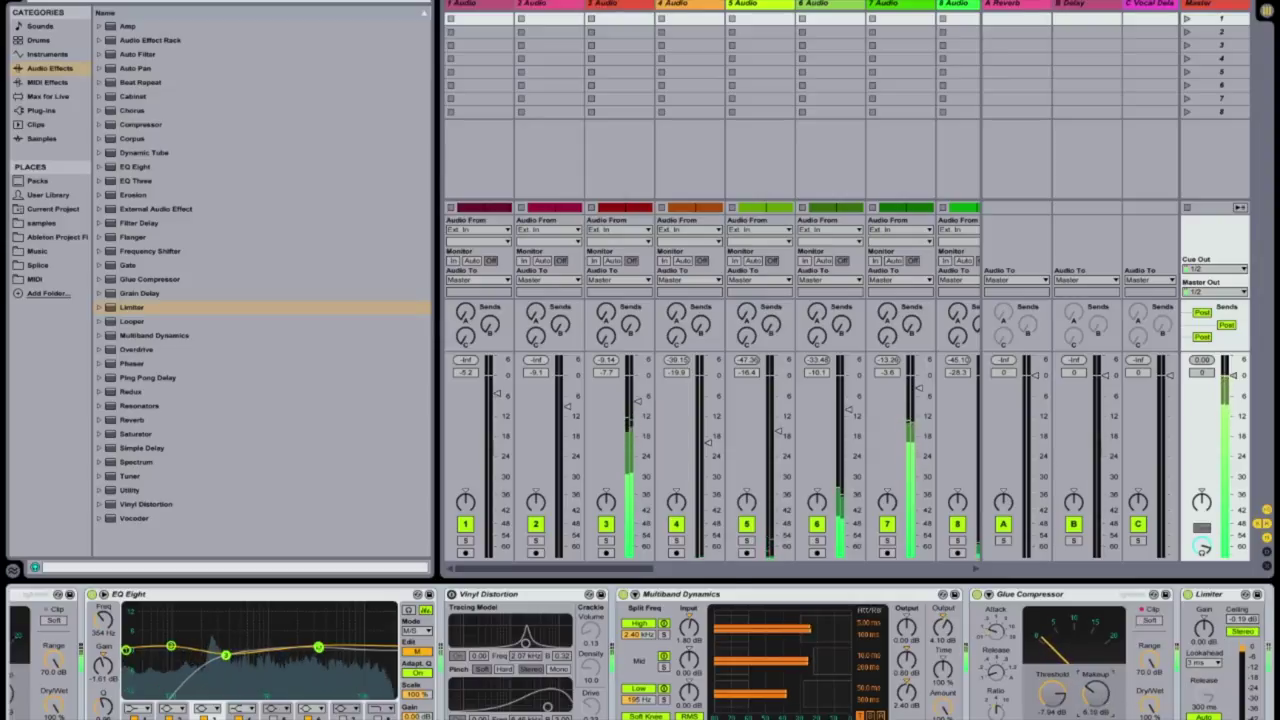
drag(1105, 704, 1105, 706)
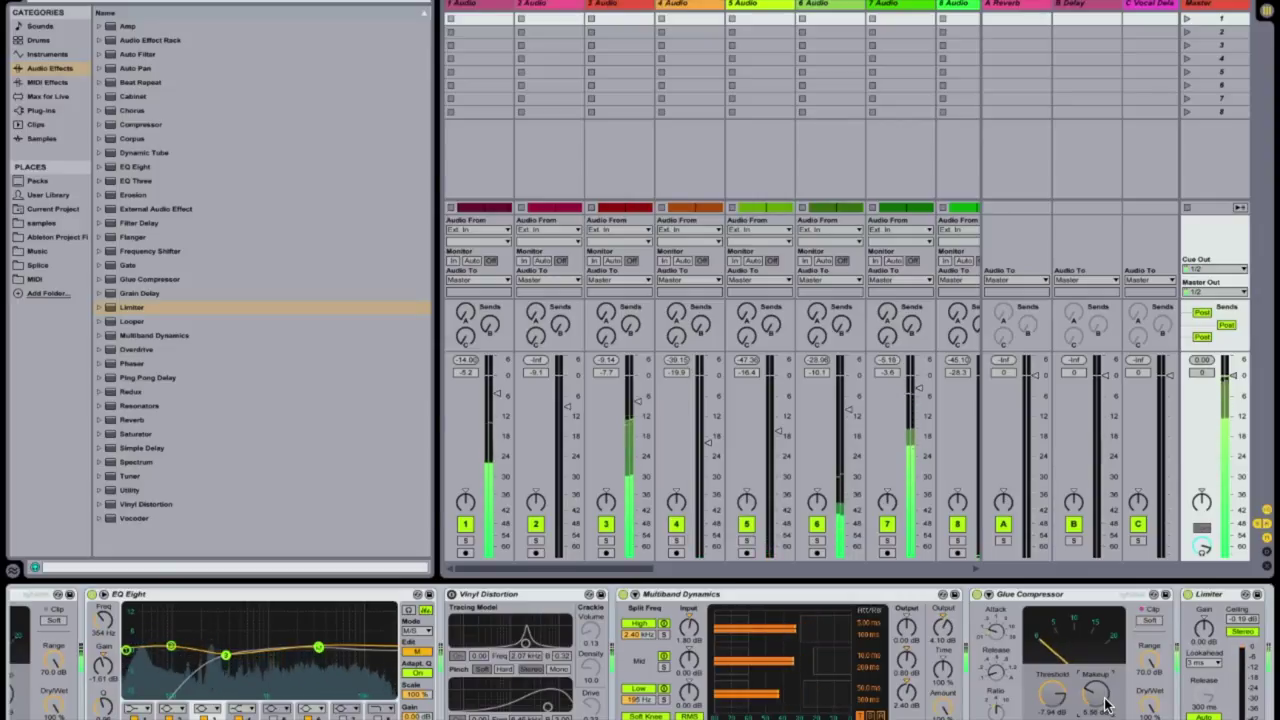
mouse_move(943, 630)
mouse_down()
mouse_move(943, 604)
mouse_move(943, 632)
mouse_up()
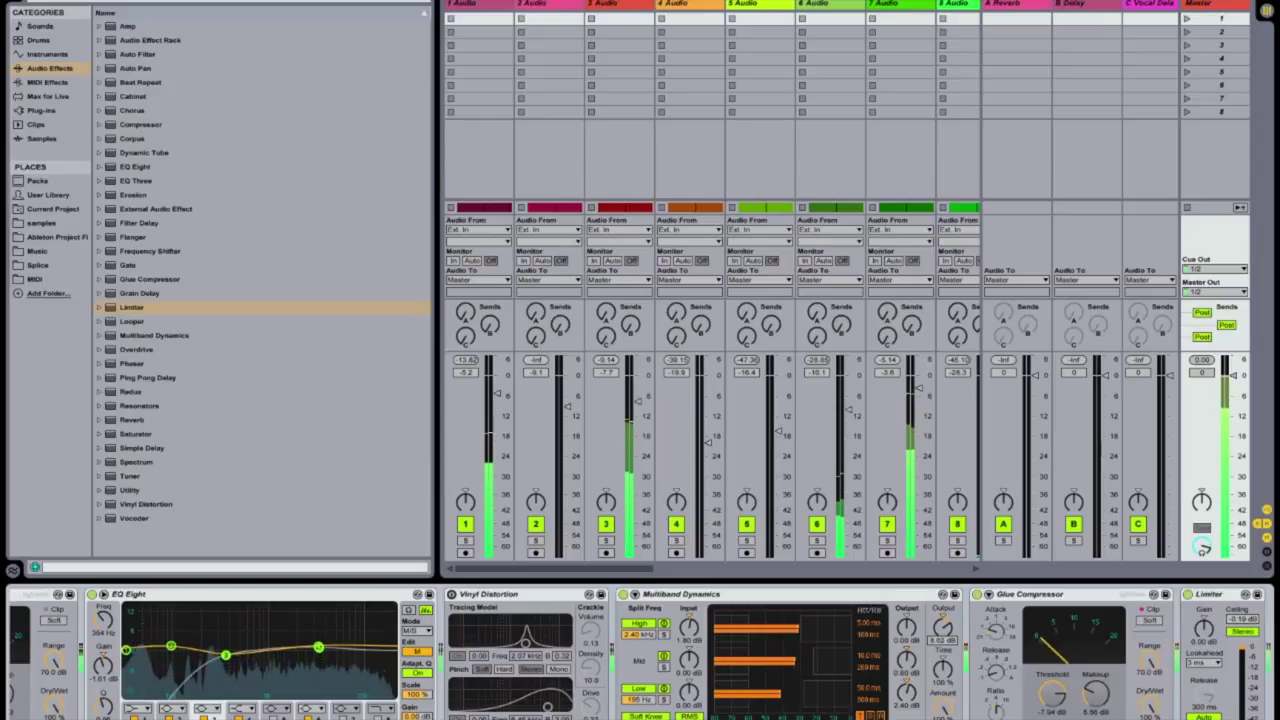
Compare the Master chain's sound with Vinyl Distortion switched on and off, leaving the effect on
click(996, 631)
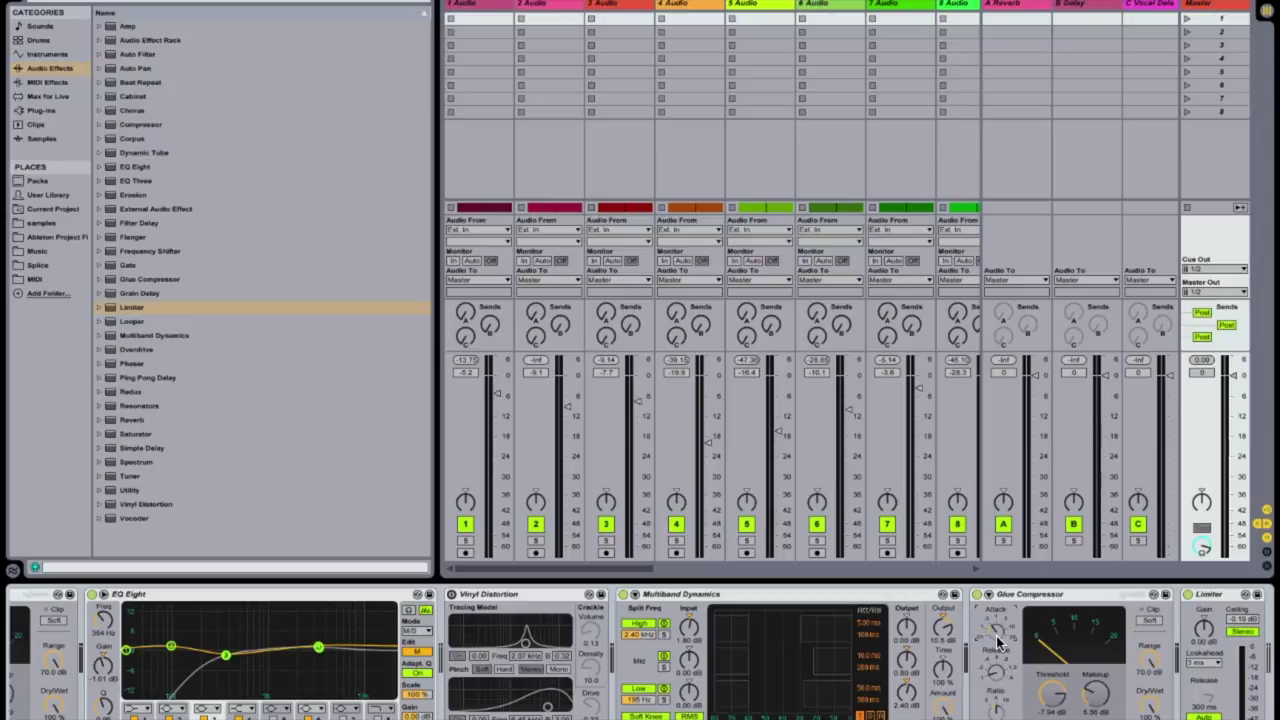
click(847, 597)
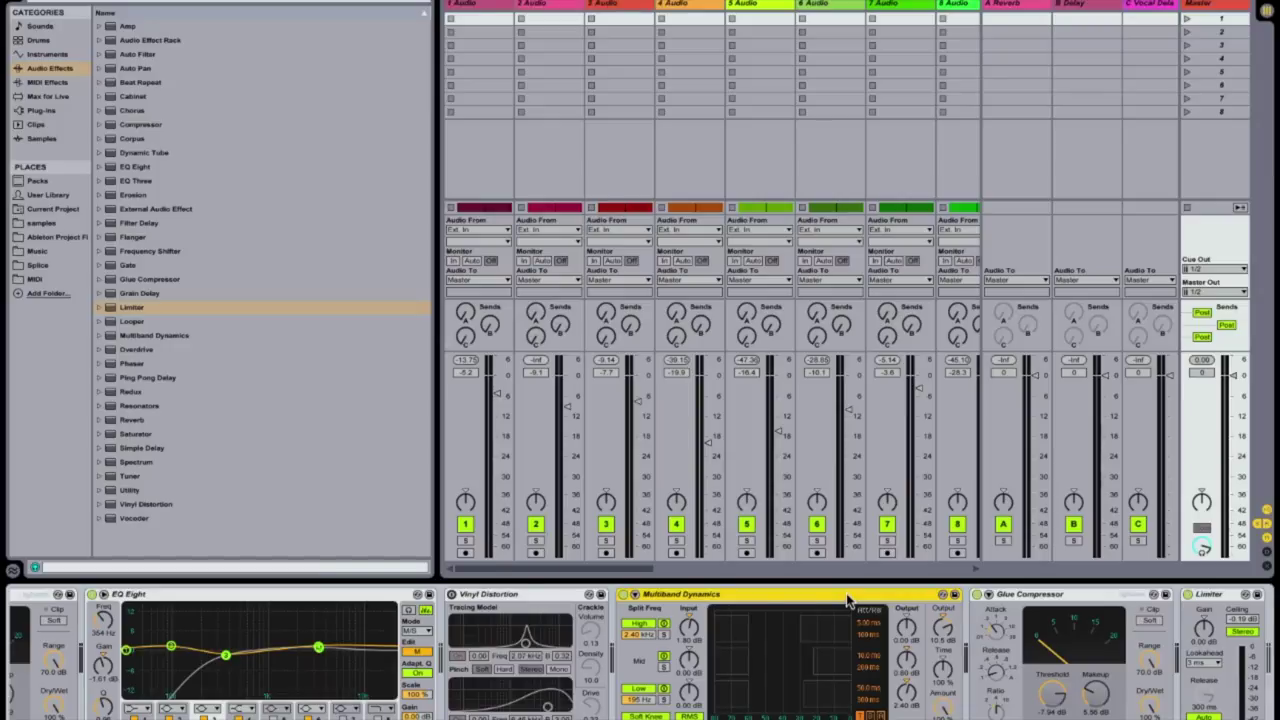
click(452, 595)
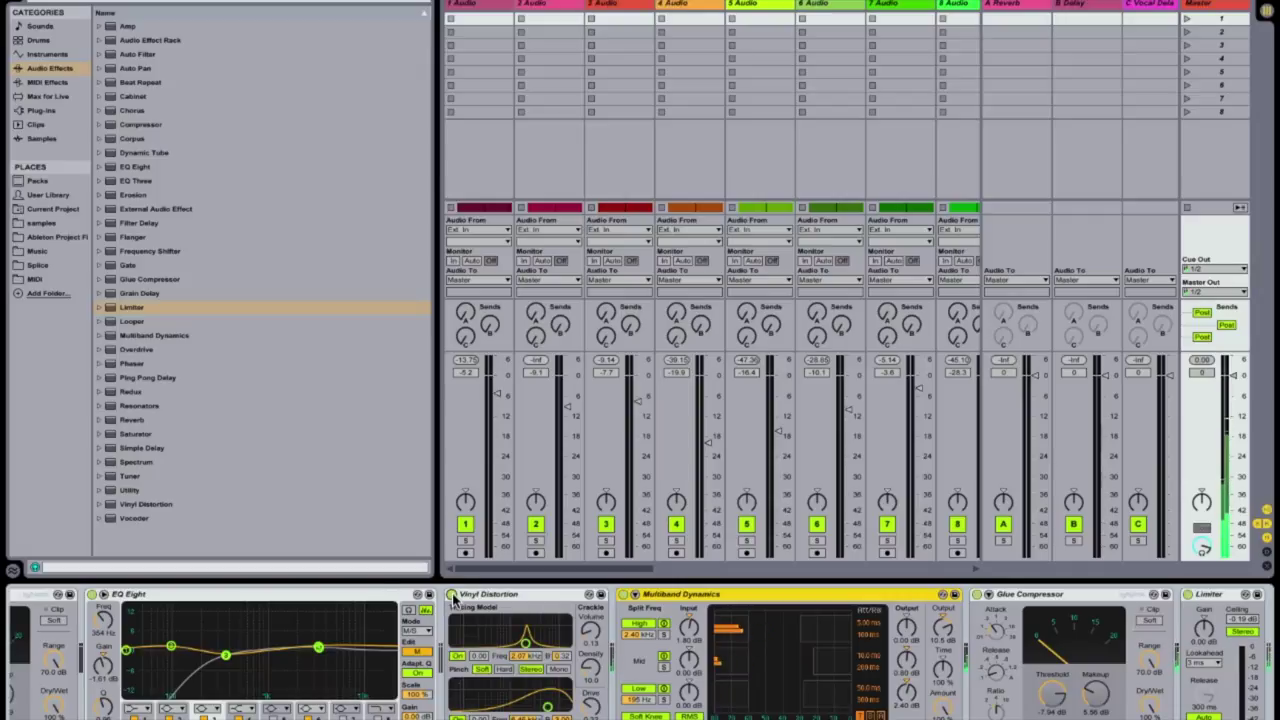
click(452, 595)
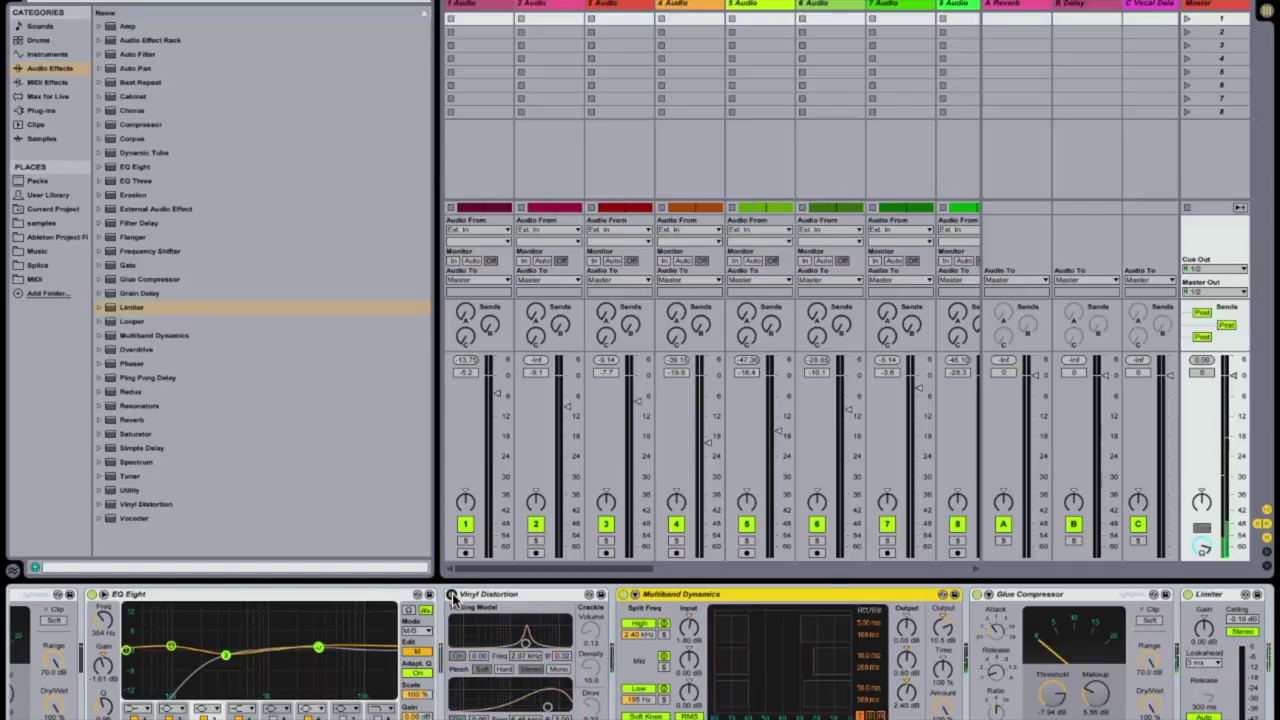
click(452, 595)
click(452, 595)
click(452, 595)
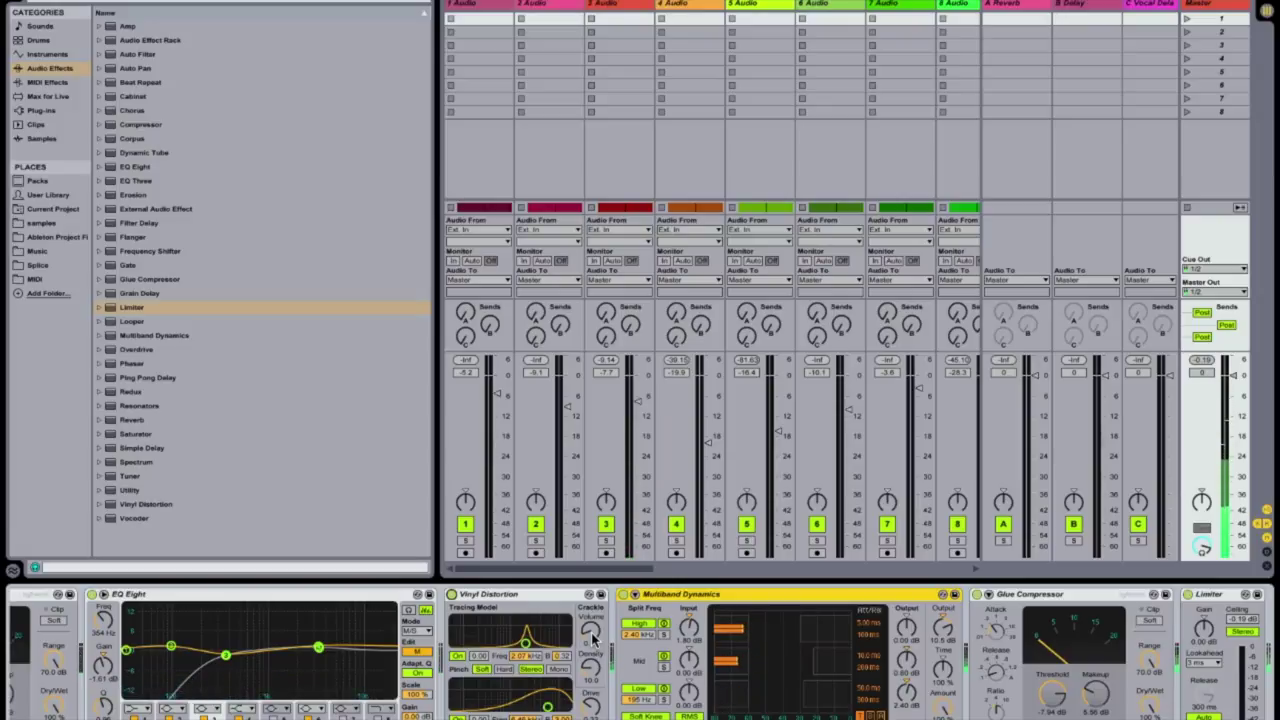
Show the whole song in Arrangement View and turn off Vinyl Distortion on the Master track
key(Tab)
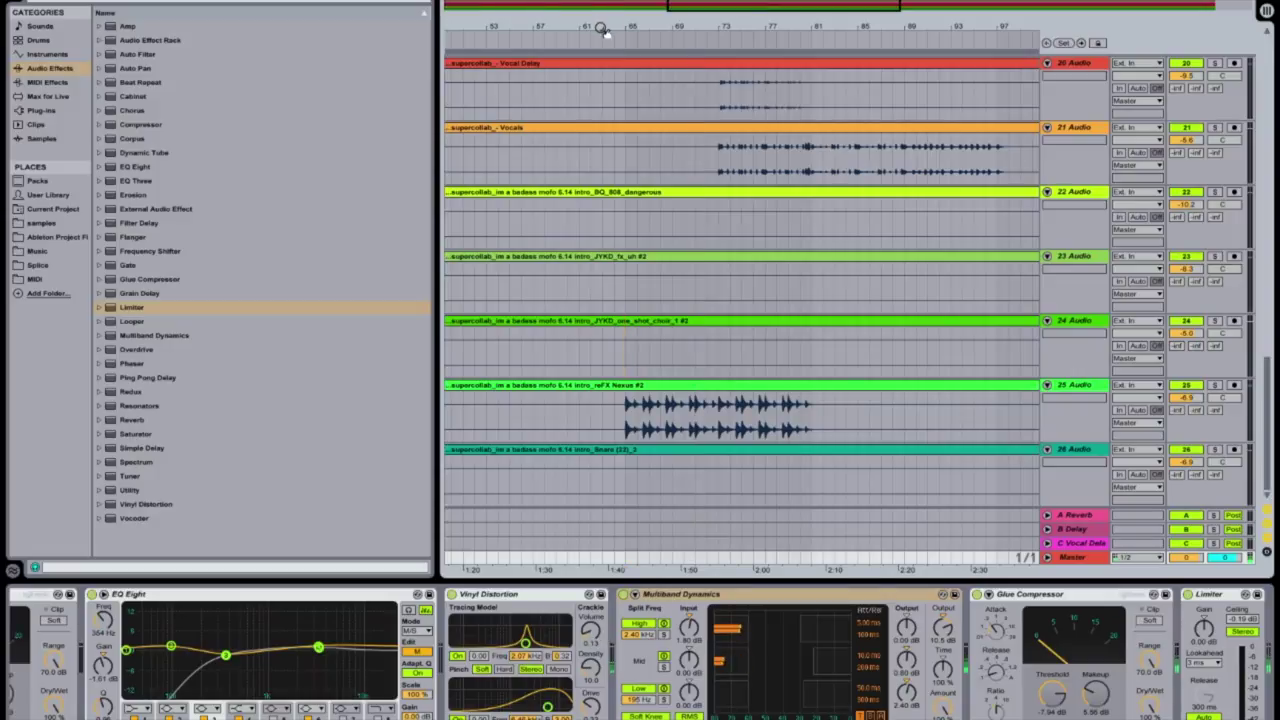
drag(603, 28, 654, 27)
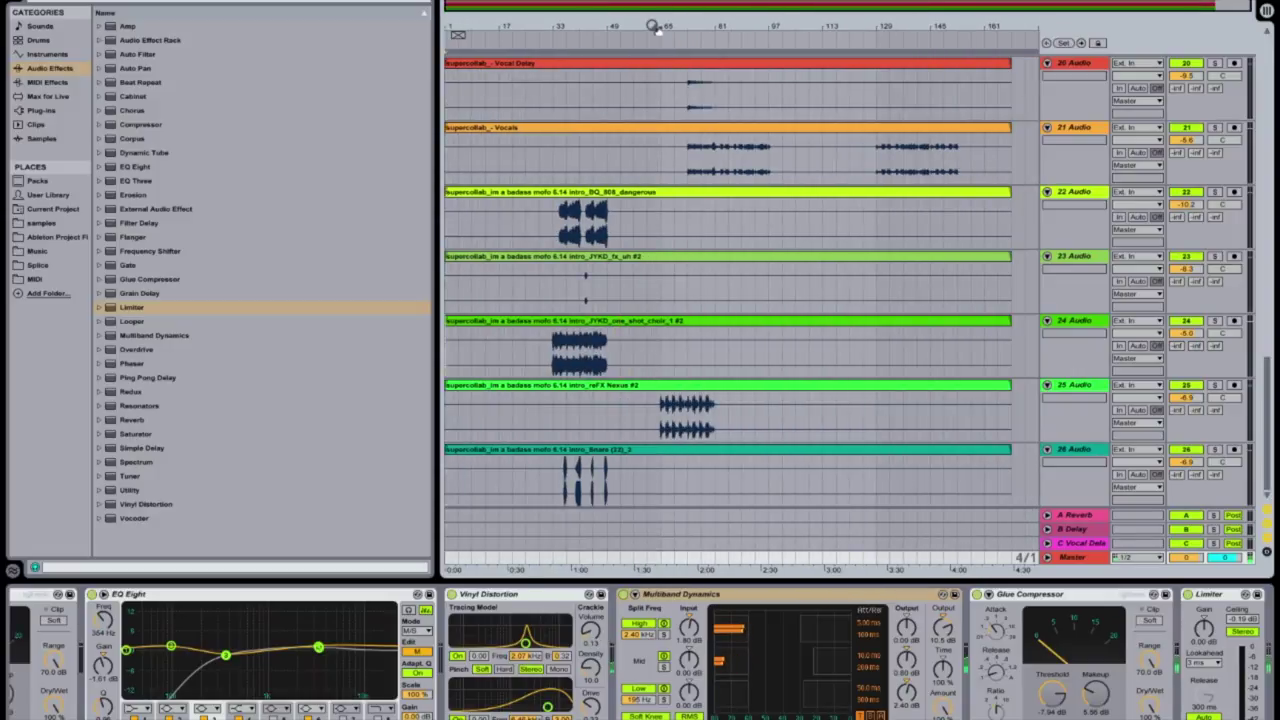
click(451, 596)
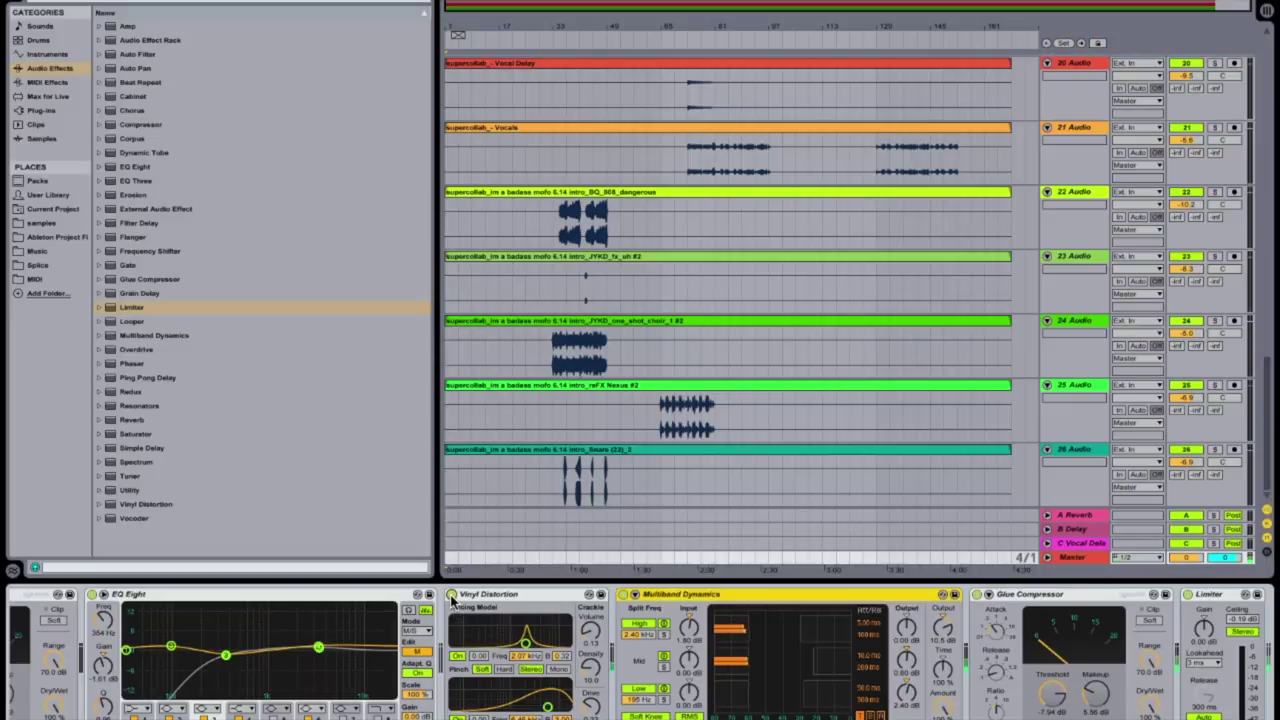
click(451, 596)
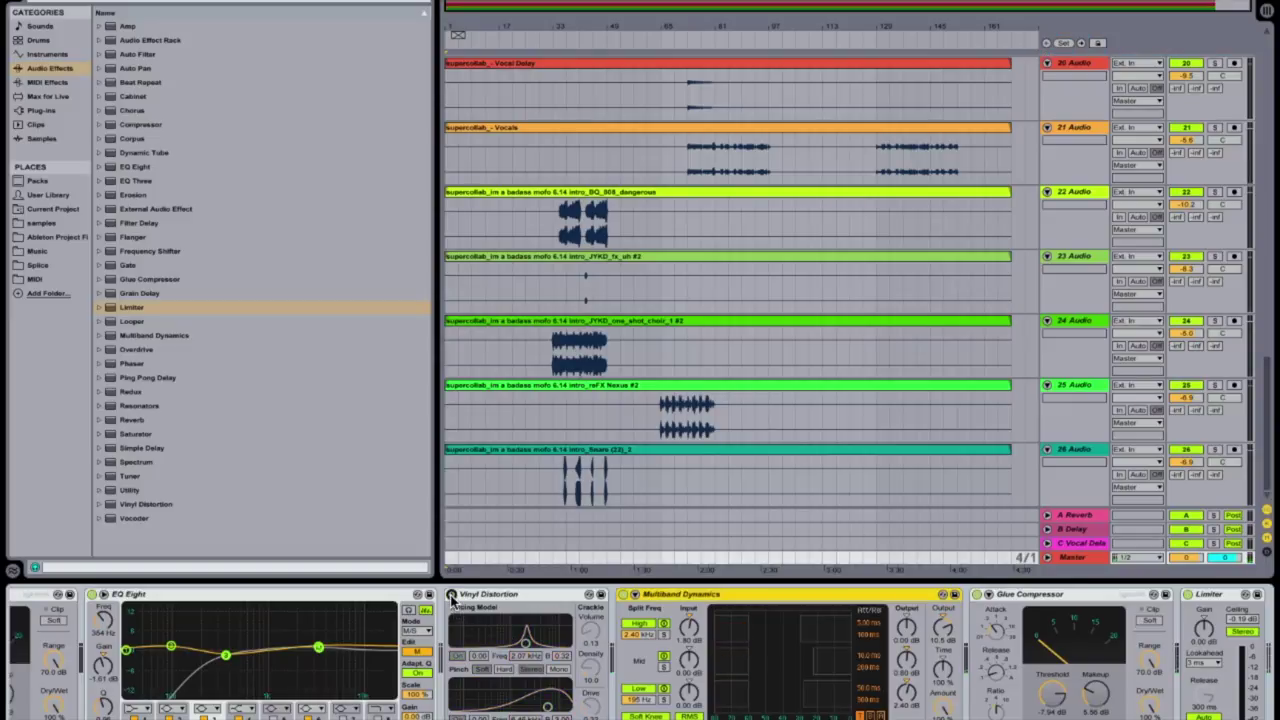